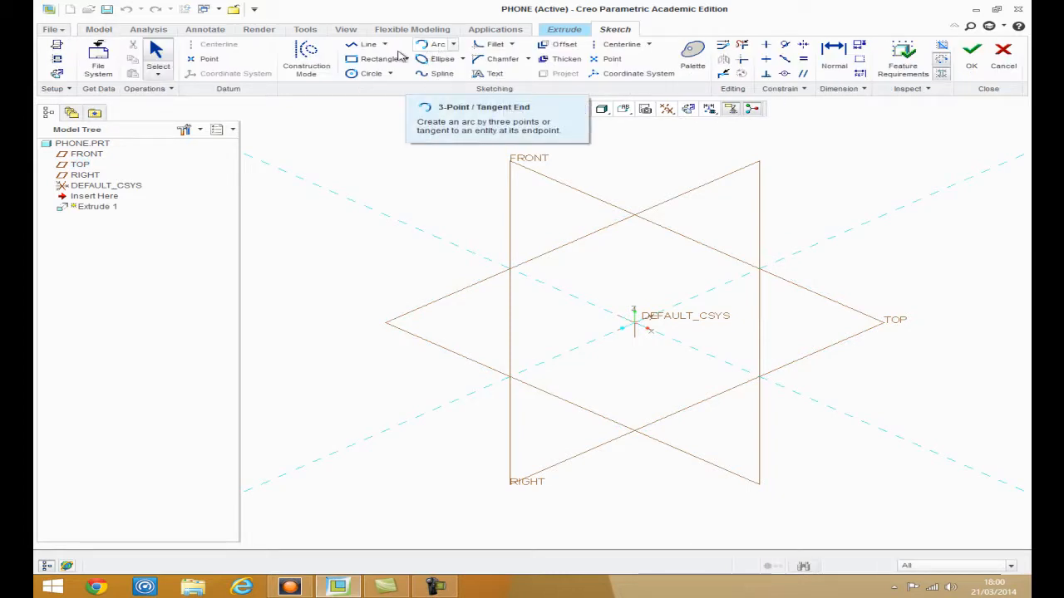
# Step: Sketch a center rectangle about 181 wide and 362 high, centred on the origin, with the sketch plane facing the screen
pyautogui.click(56, 74)
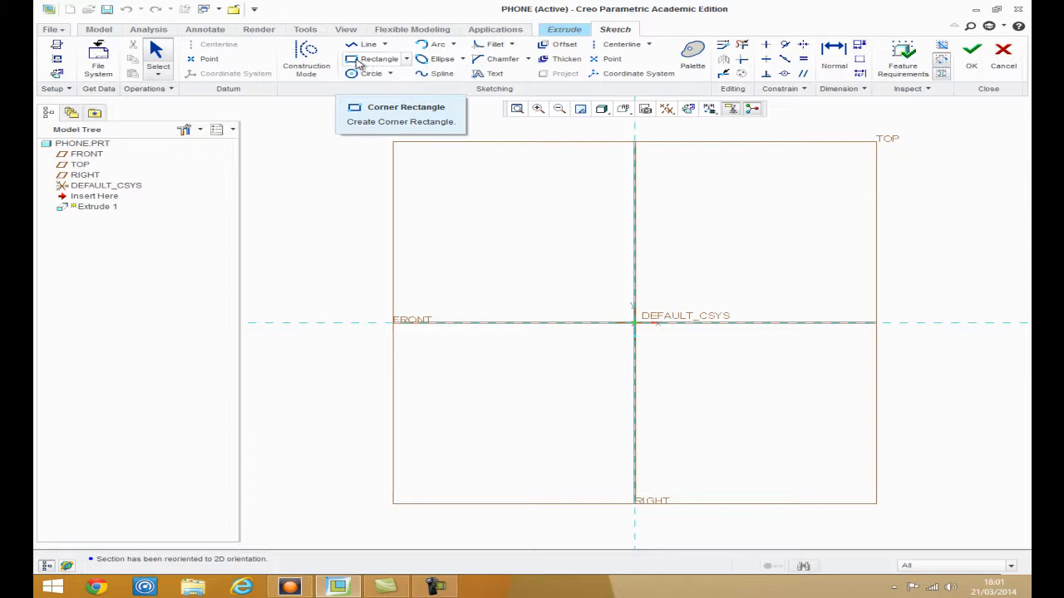
pyautogui.click(407, 60)
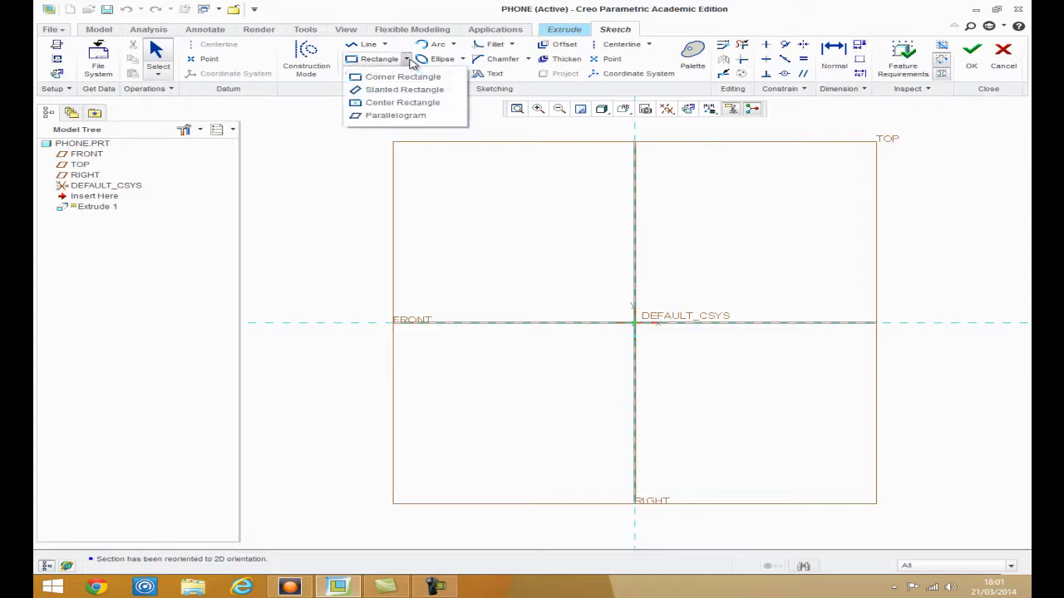
pyautogui.click(398, 103)
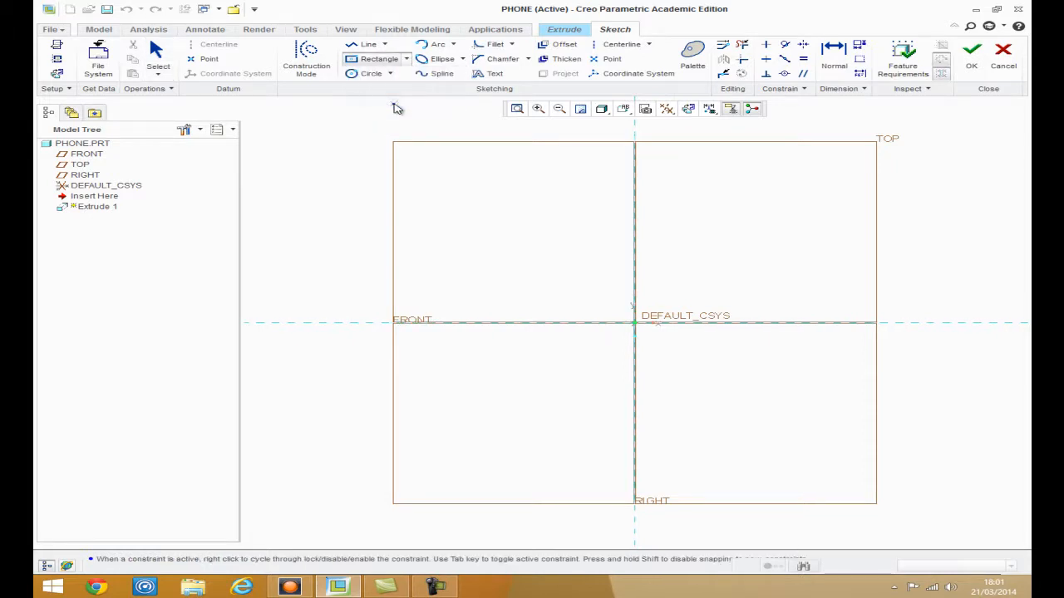
pyautogui.click(634, 322)
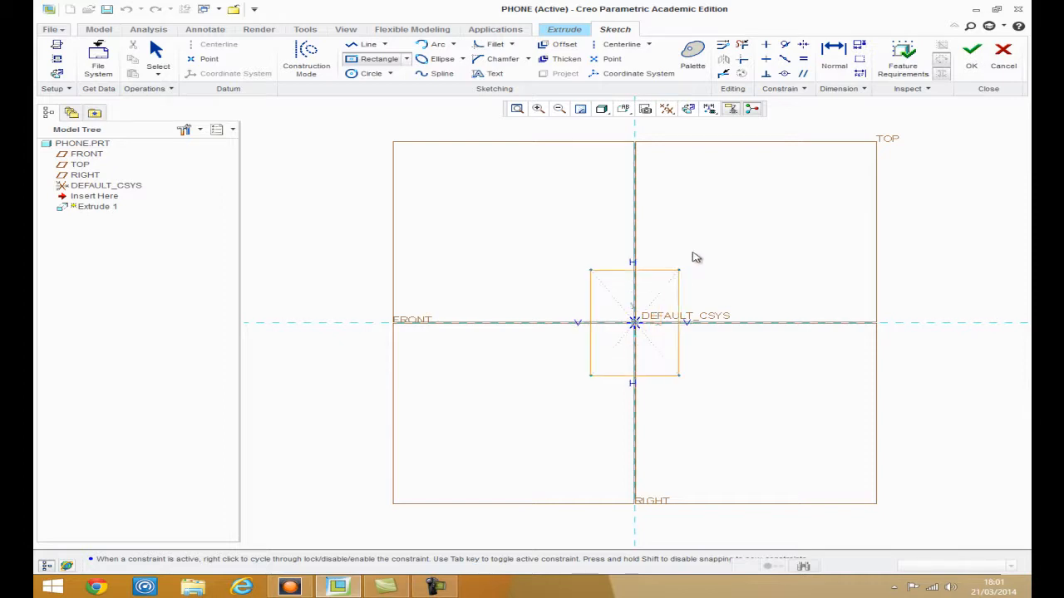
pyautogui.click(722, 195)
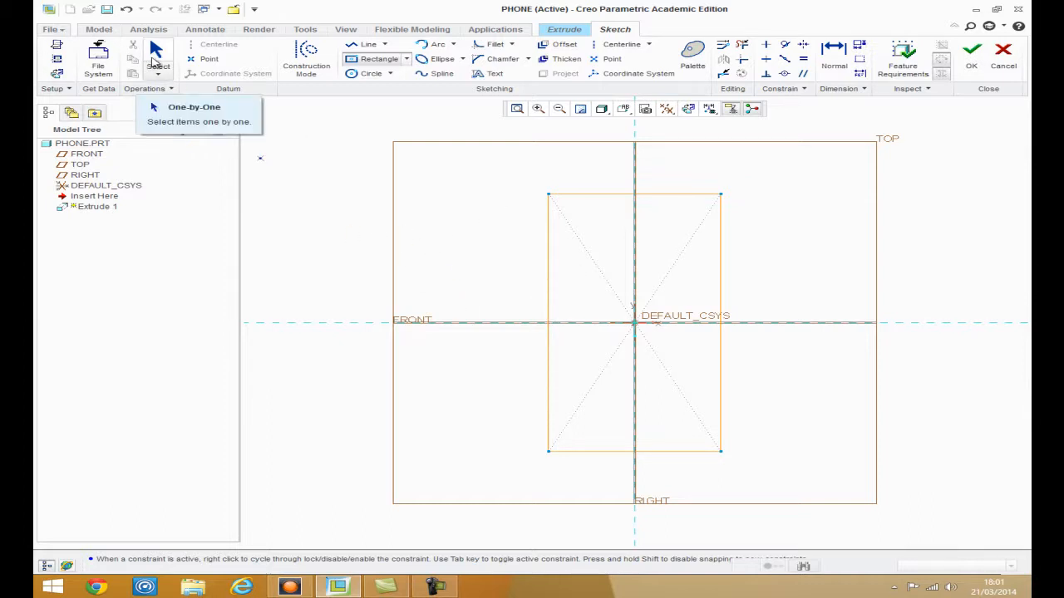
pyautogui.click(155, 52)
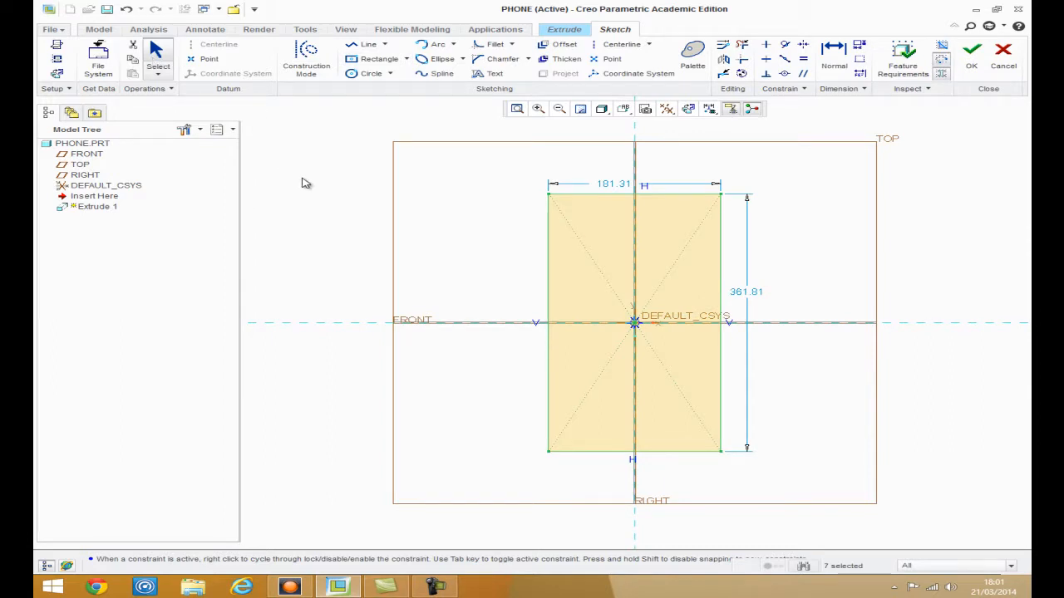
# Step: Set the rectangle's width to 50 and its height to 120, and finish the sketch
pyautogui.doubleClick(617, 185)
pyautogui.write('5')
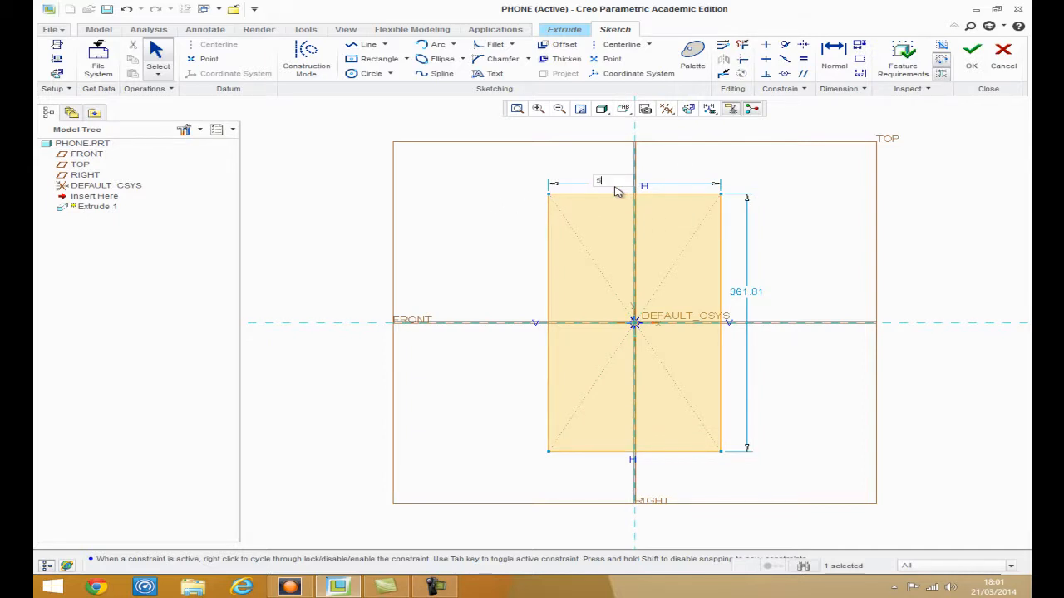
pyautogui.write('0')
pyautogui.press('Return')
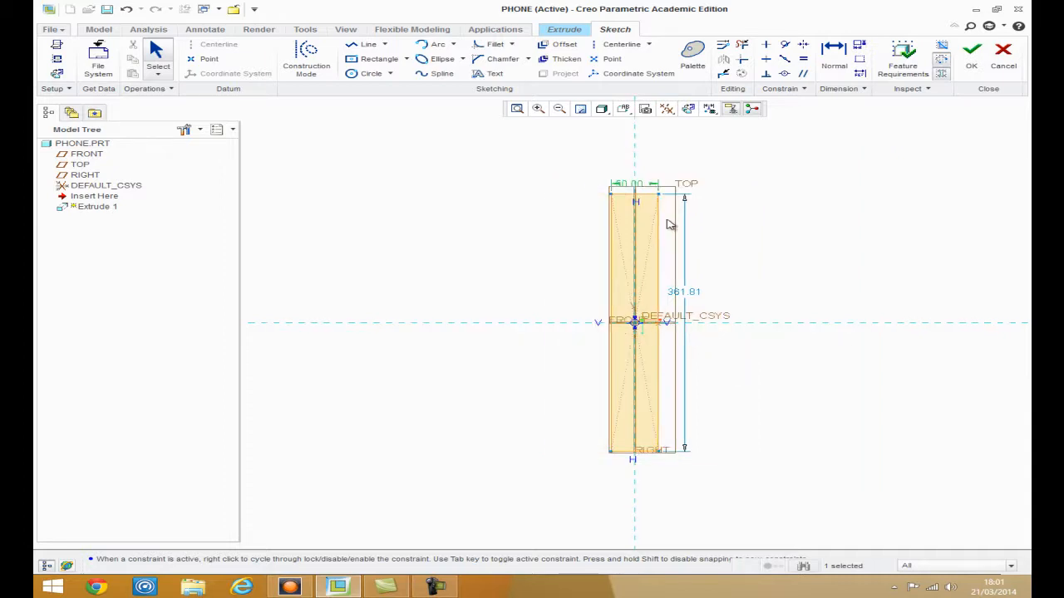
pyautogui.doubleClick(694, 295)
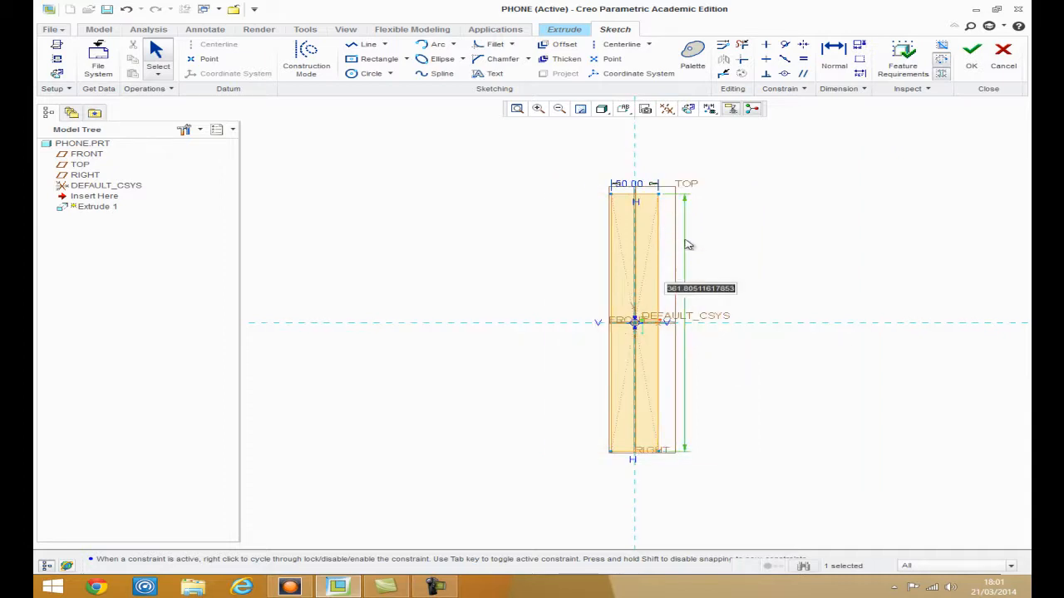
pyautogui.write('120')
pyautogui.press('Return')
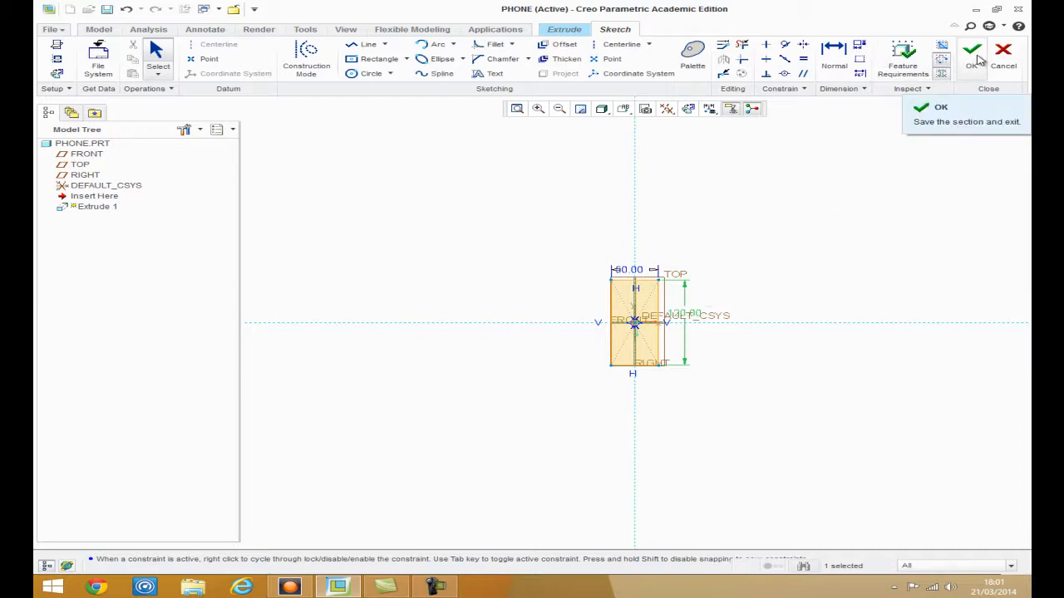
pyautogui.click(978, 58)
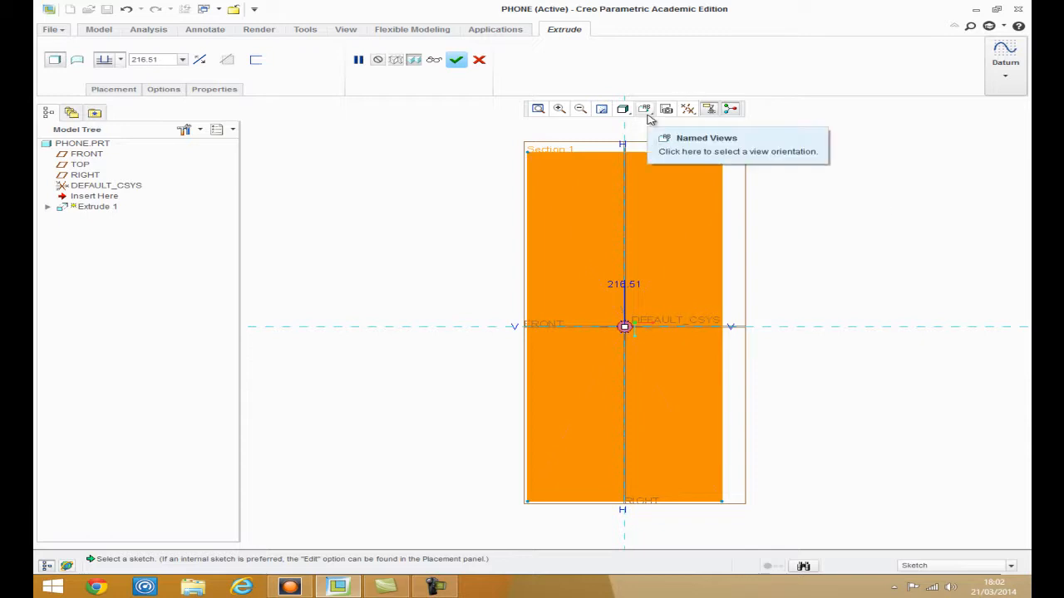
# Step: Extrude the rectangle to a total depth of 4, symmetric about the sketch plane, and fit the plate in view
pyautogui.click(647, 113)
pyautogui.click(682, 179)
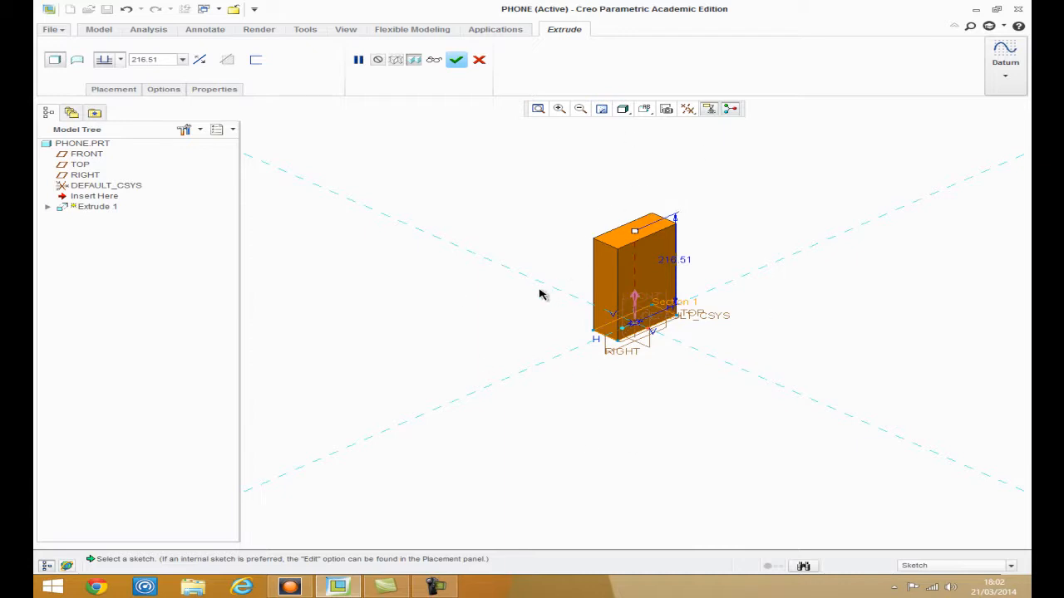
pyautogui.click(181, 60)
pyautogui.write('4')
pyautogui.press('Return')
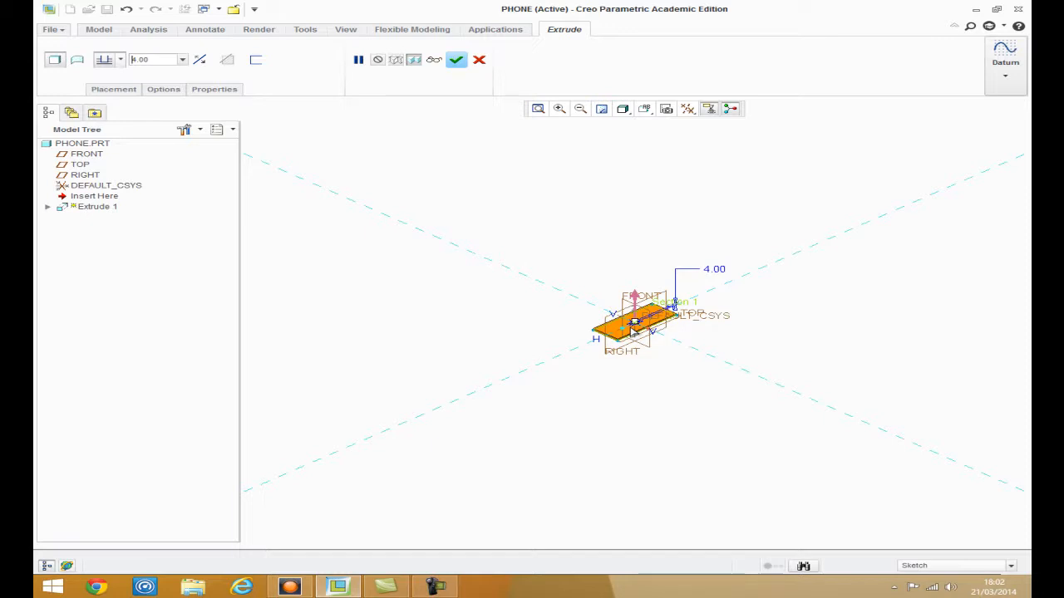
pyautogui.scroll(-8, 634, 321)
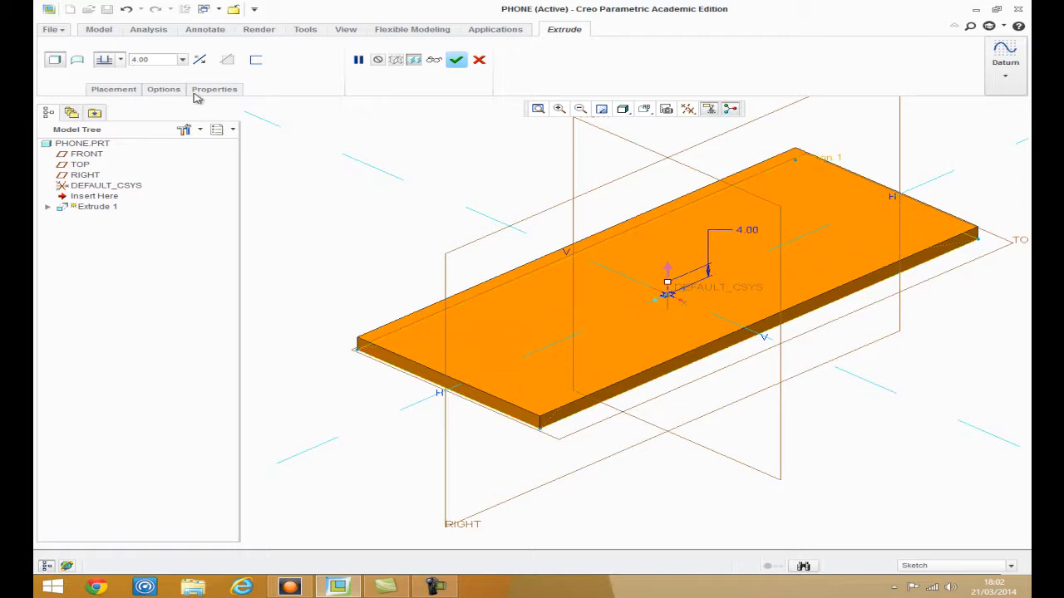
pyautogui.click(120, 67)
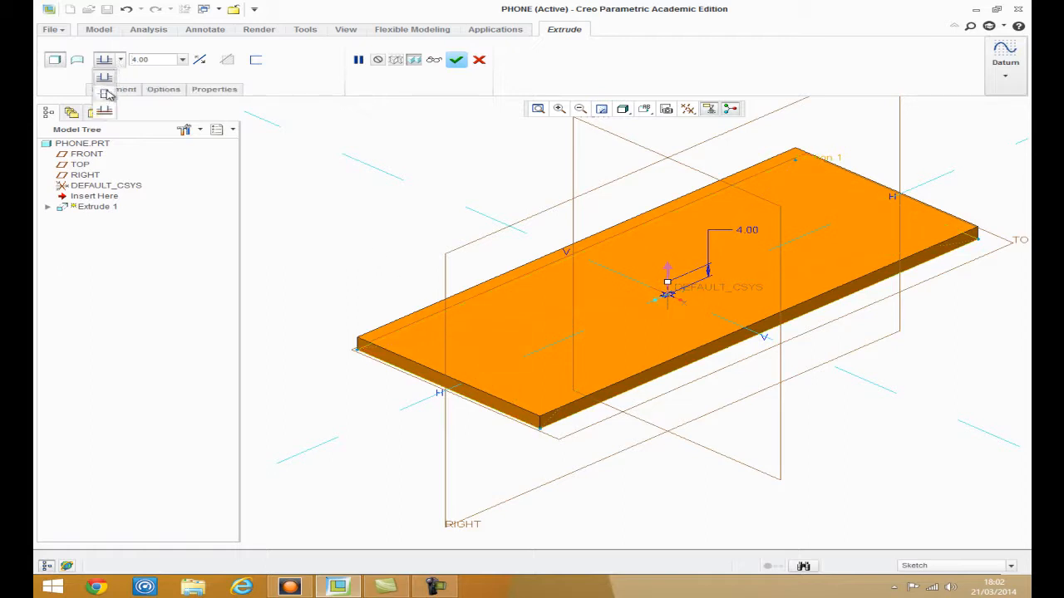
pyautogui.click(105, 100)
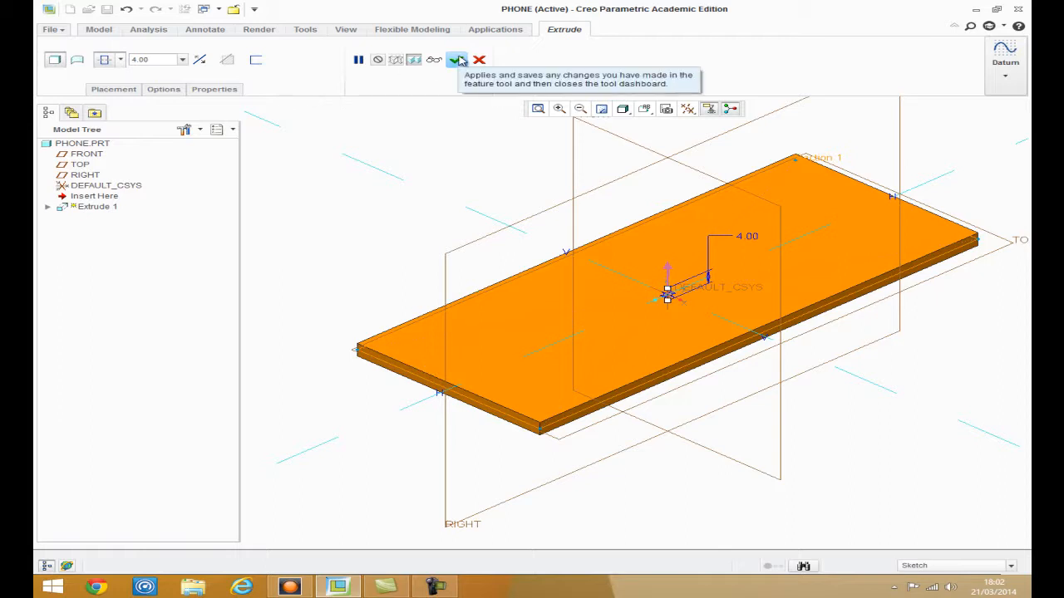
pyautogui.click(456, 62)
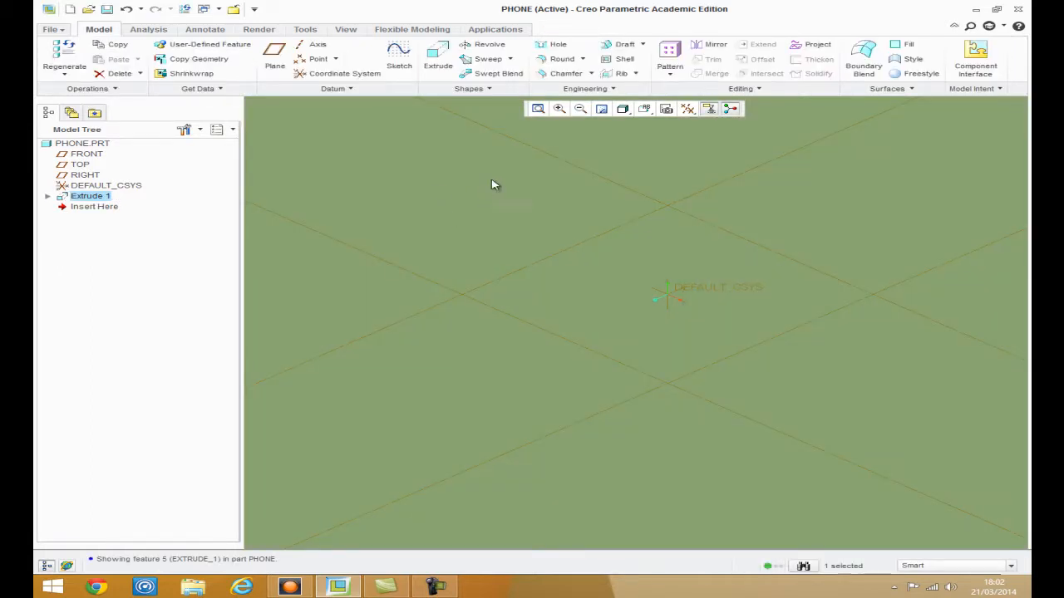
pyautogui.click(538, 109)
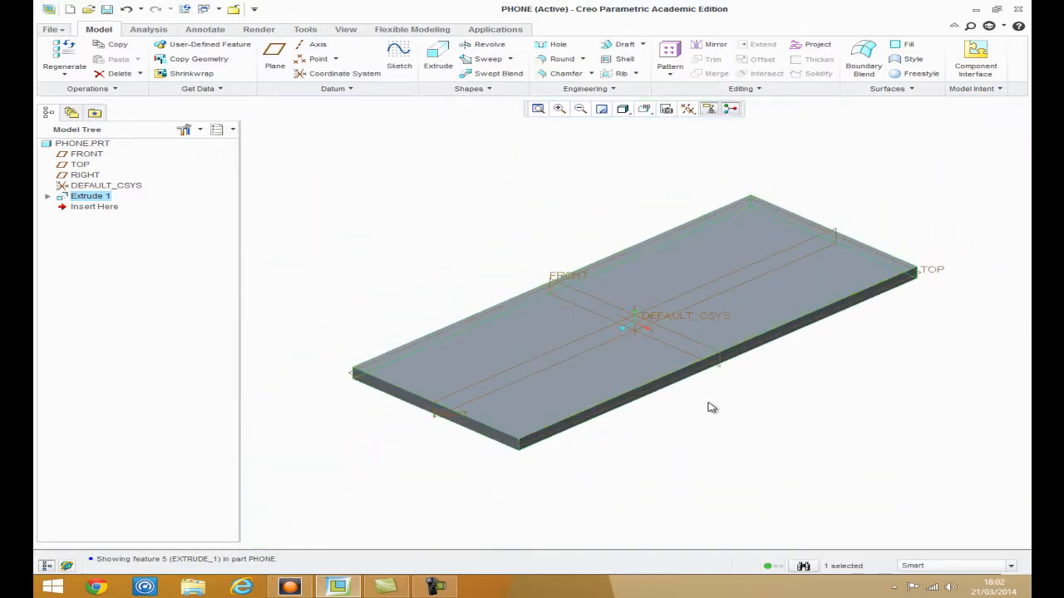
pyautogui.click(724, 411)
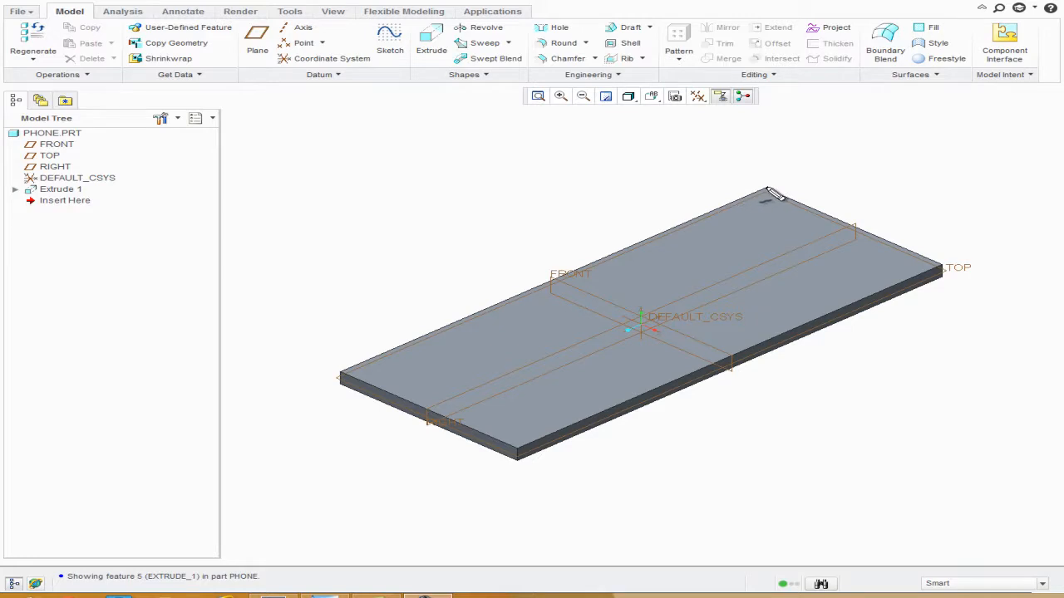
pyautogui.moveTo(766, 188)
pyautogui.mouseDown()
pyautogui.moveTo(821, 171)
pyautogui.moveTo(916, 202)
pyautogui.moveTo(823, 231)
pyautogui.moveTo(877, 249)
pyautogui.moveTo(888, 266)
pyautogui.moveTo(813, 302)
pyautogui.moveTo(833, 330)
pyautogui.moveTo(879, 311)
pyautogui.moveTo(885, 268)
pyautogui.mouseUp()
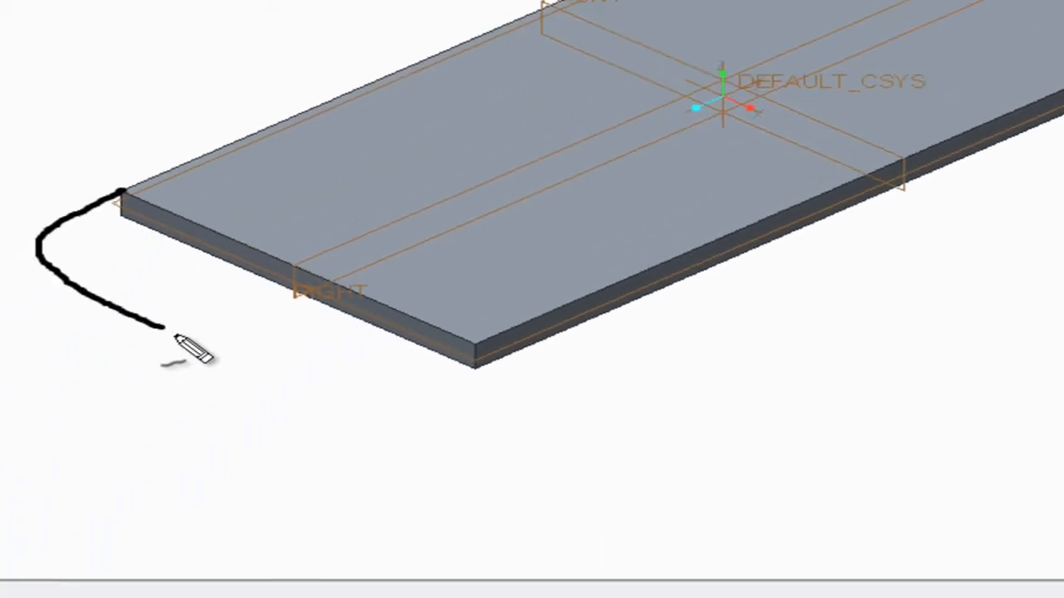
pyautogui.moveTo(171, 332)
pyautogui.mouseDown()
pyautogui.moveTo(392, 311)
pyautogui.moveTo(459, 316)
pyautogui.moveTo(580, 267)
pyautogui.mouseUp()
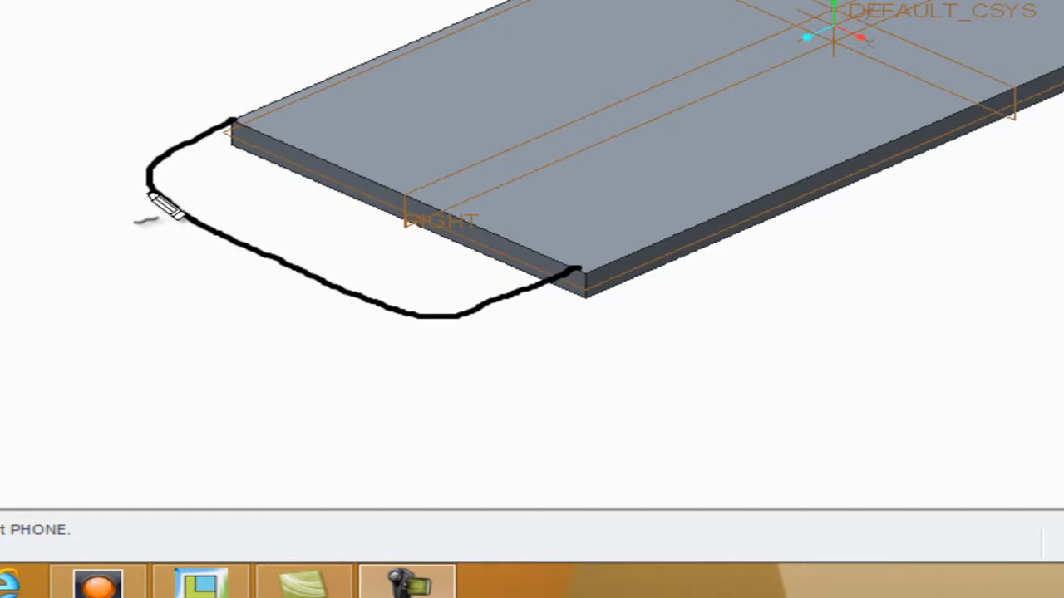
pyautogui.moveTo(147, 191)
pyautogui.mouseDown()
pyautogui.moveTo(156, 227)
pyautogui.moveTo(270, 287)
pyautogui.moveTo(431, 342)
pyautogui.moveTo(565, 312)
pyautogui.moveTo(588, 295)
pyautogui.mouseUp()
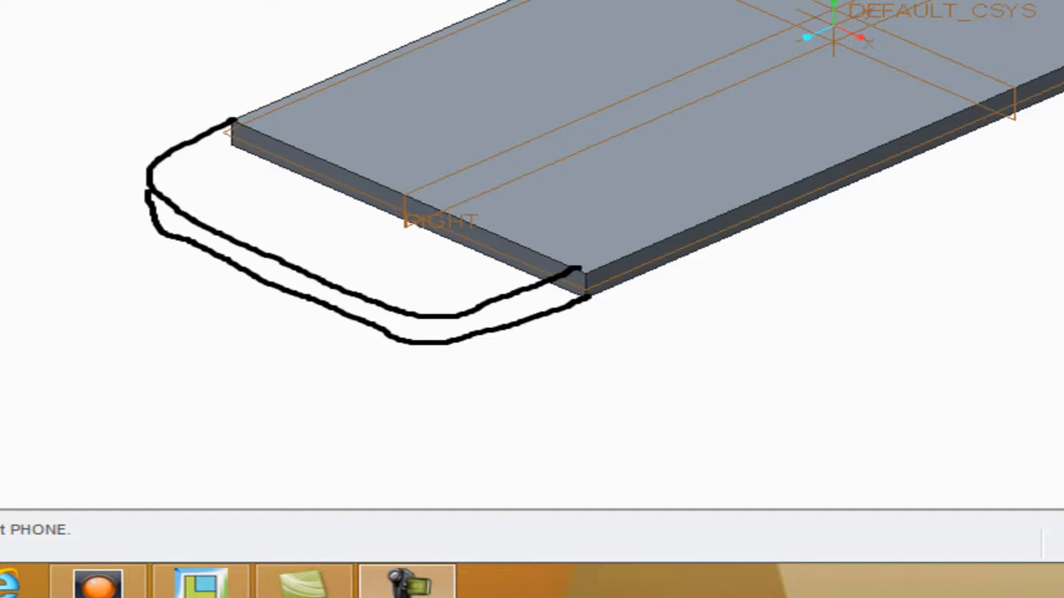
pyautogui.press('Escape')
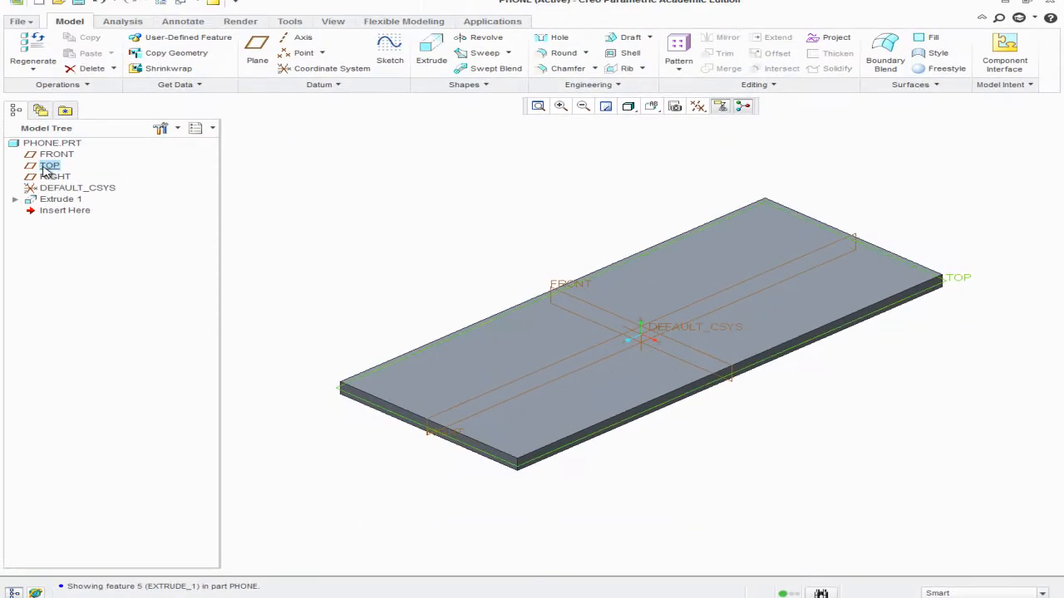
# Step: Start a new extrusion sketch on the TOP plane, viewed face-on, and project the plate's upper short edge into it
pyautogui.click(44, 167)
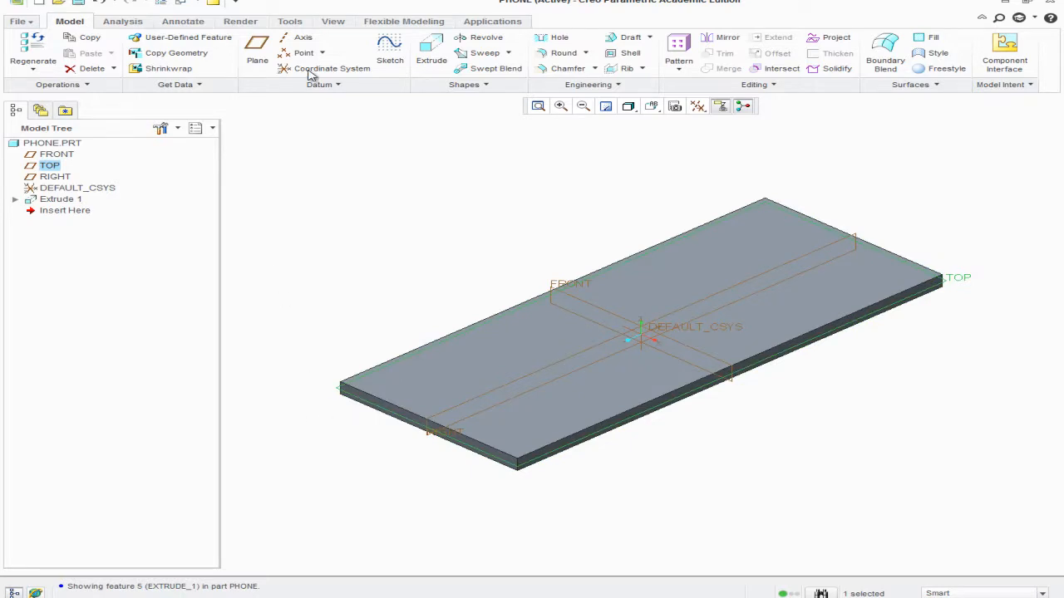
pyautogui.click(429, 52)
pyautogui.click(432, 57)
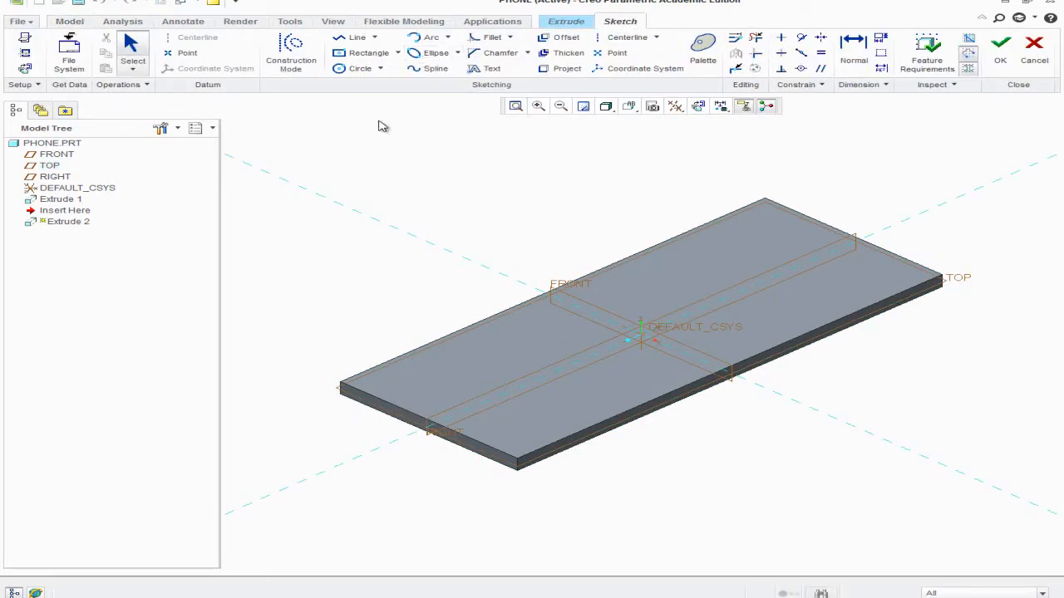
pyautogui.click(26, 71)
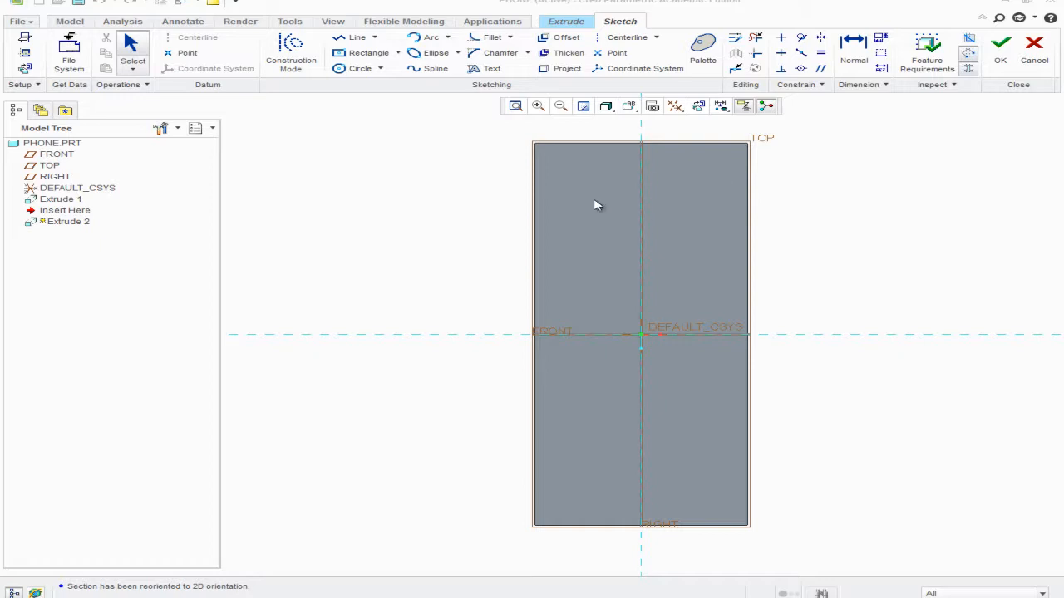
pyautogui.click(565, 69)
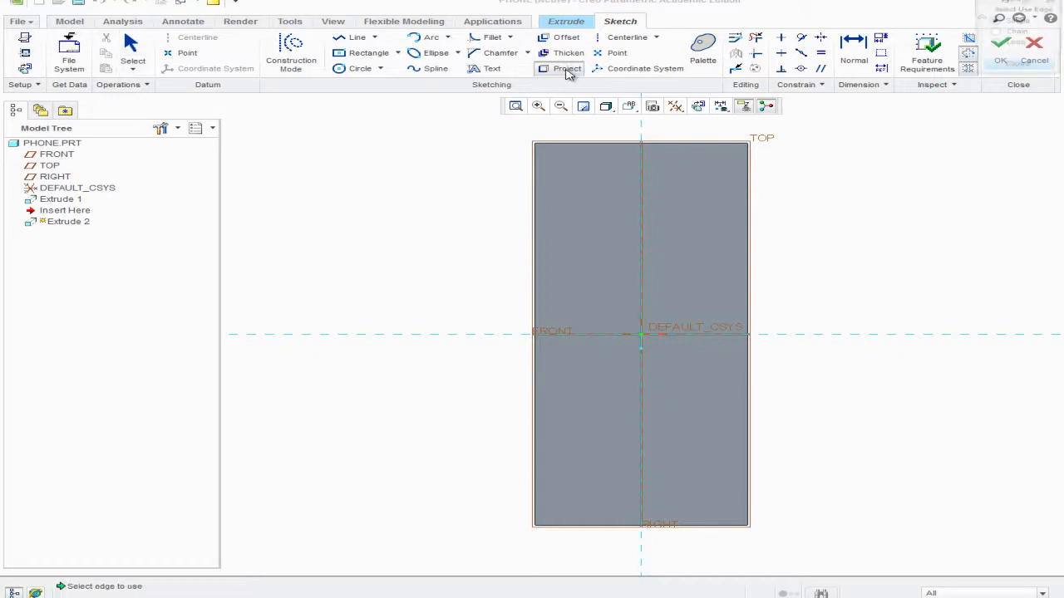
pyautogui.click(581, 146)
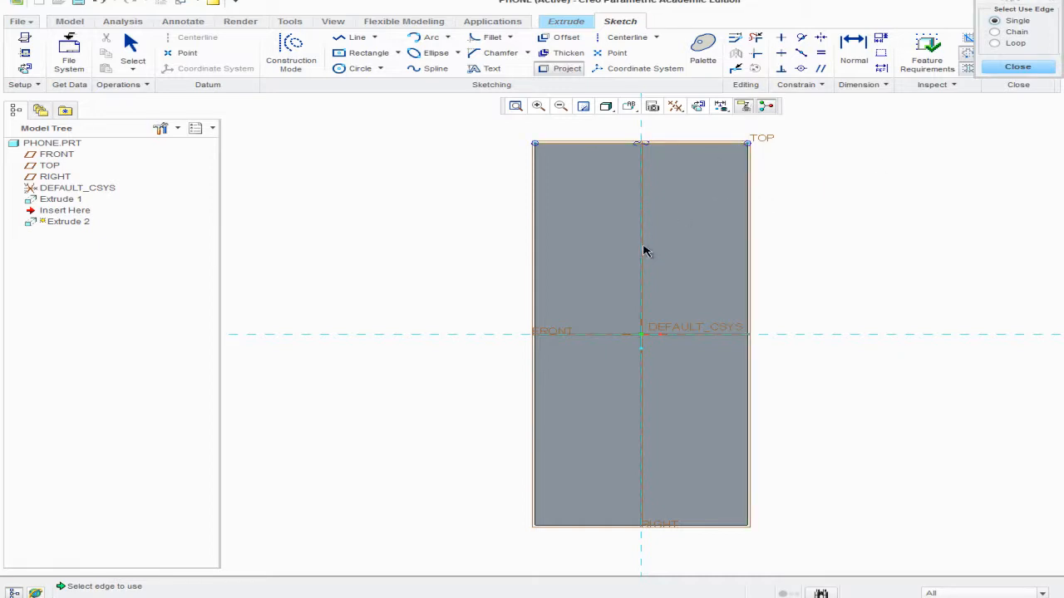
# Step: Close a rectangle beyond the plate's upper short edge with three lines from the projected edge's endpoints, extending about 24 outward
pyautogui.scroll(-2, 645, 247)
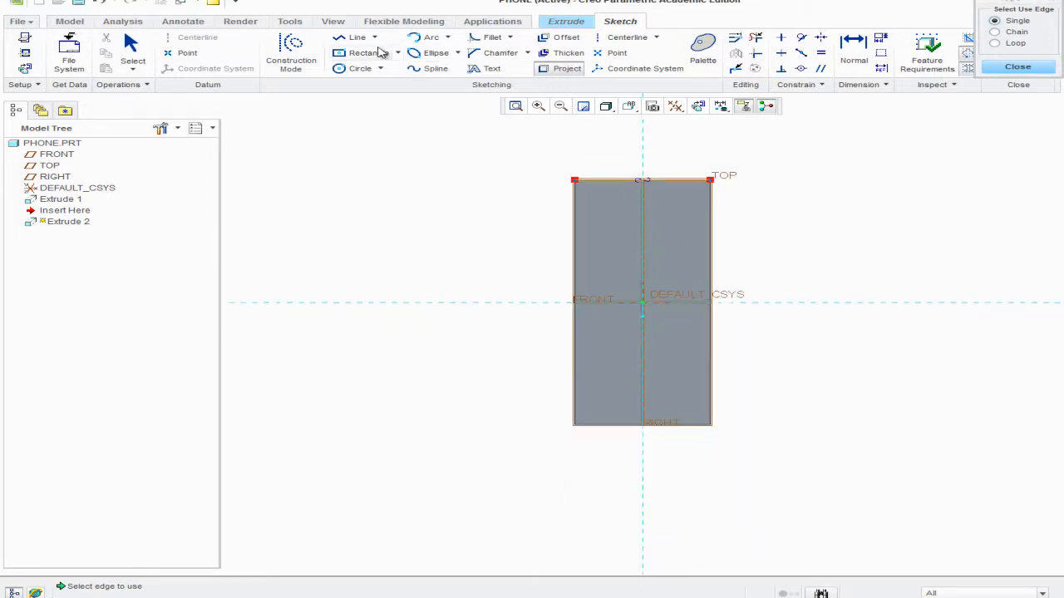
pyautogui.click(332, 36)
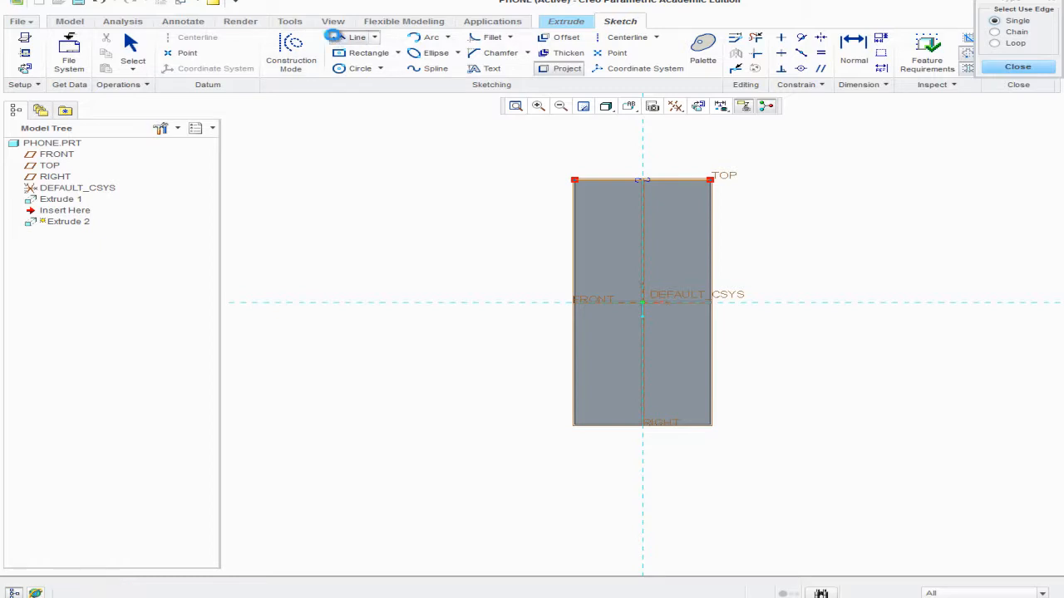
pyautogui.click(576, 181)
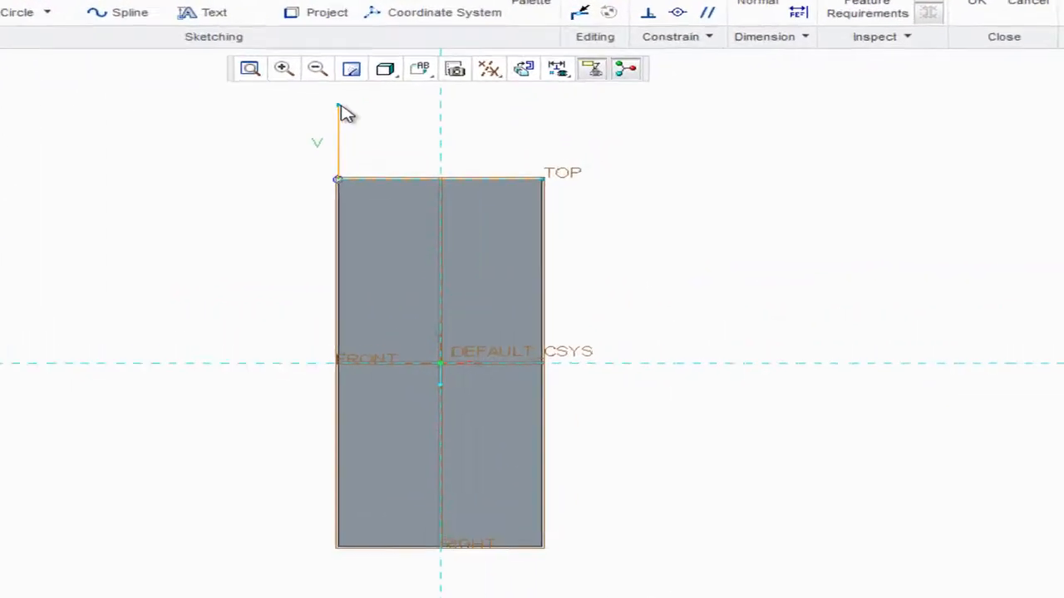
pyautogui.click(573, 132)
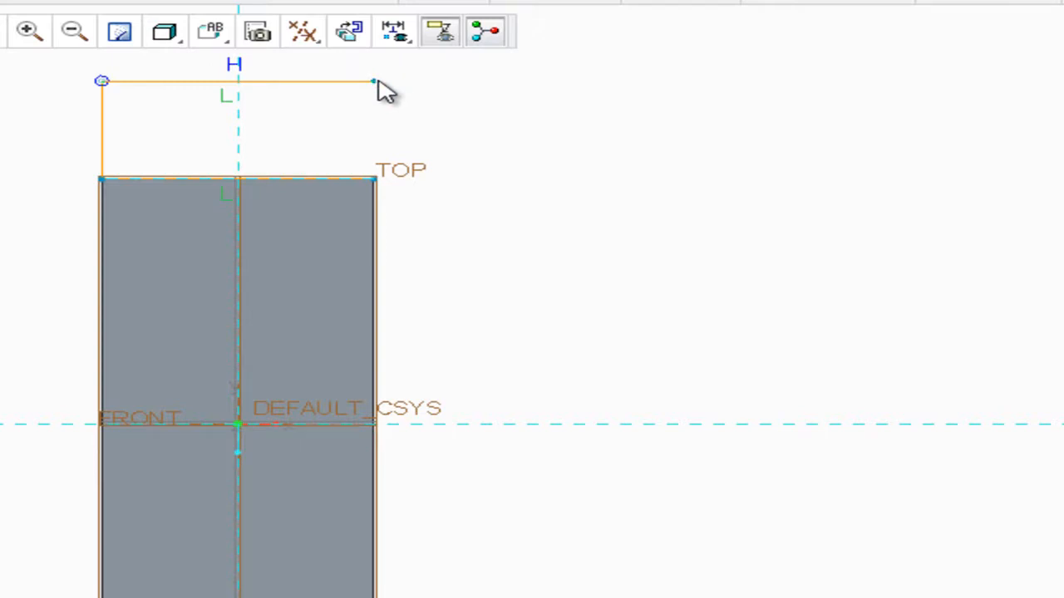
pyautogui.click(375, 84)
pyautogui.click(369, 178)
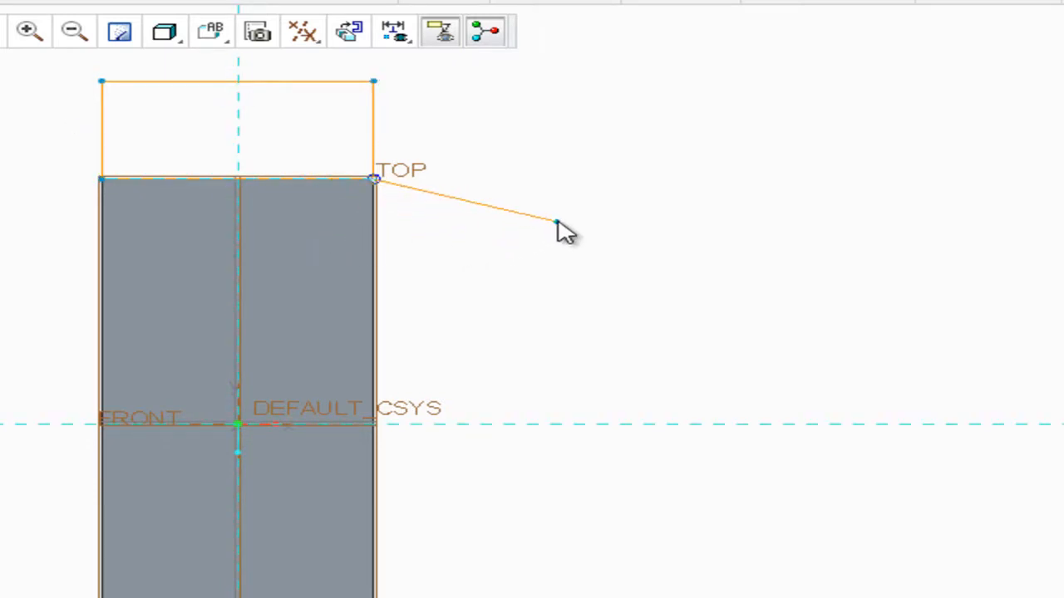
pyautogui.middleClick(555, 226)
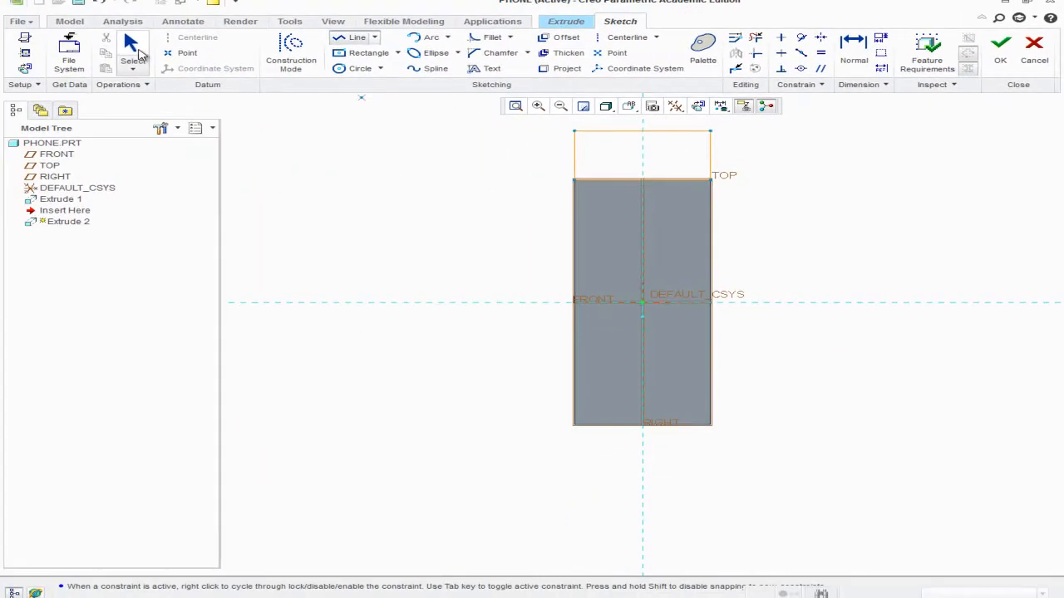
pyautogui.click(136, 50)
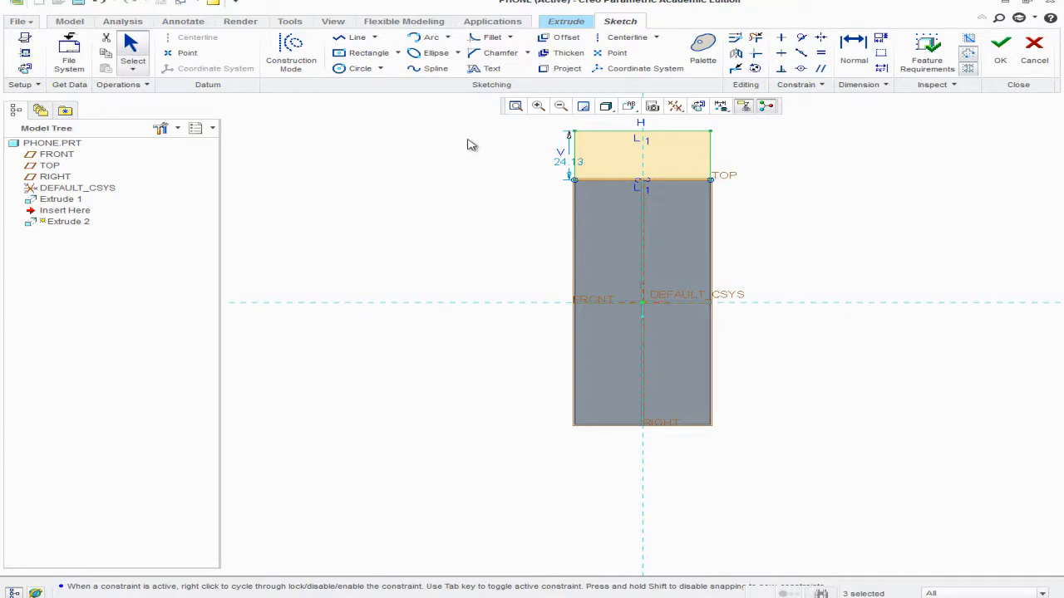
# Step: Set the height of the rectangle beyond the plate's upper short edge to 18
pyautogui.doubleClick(569, 166)
pyautogui.write('16')
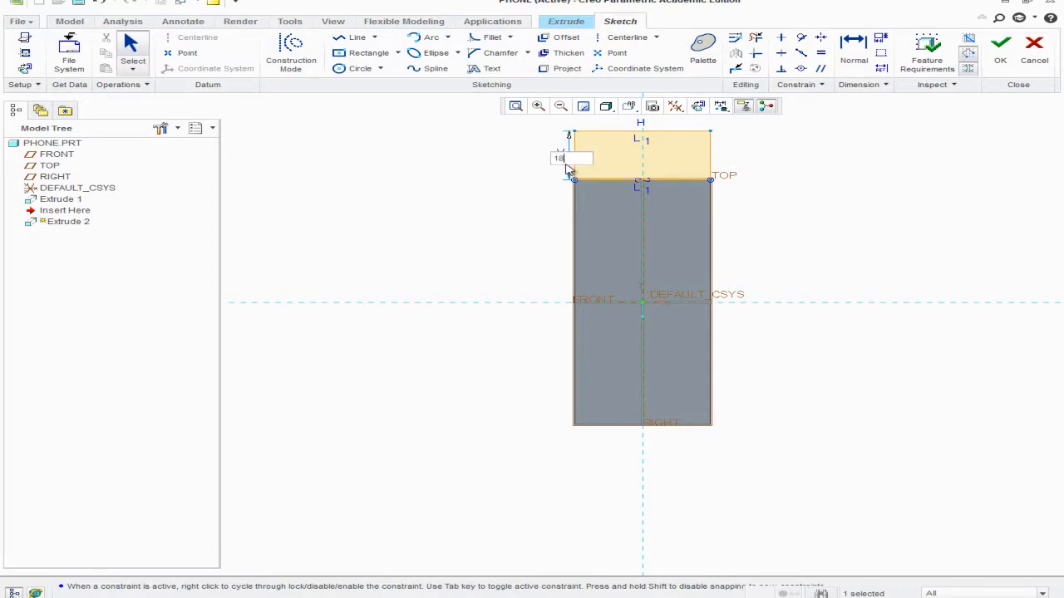
pyautogui.press('Return')
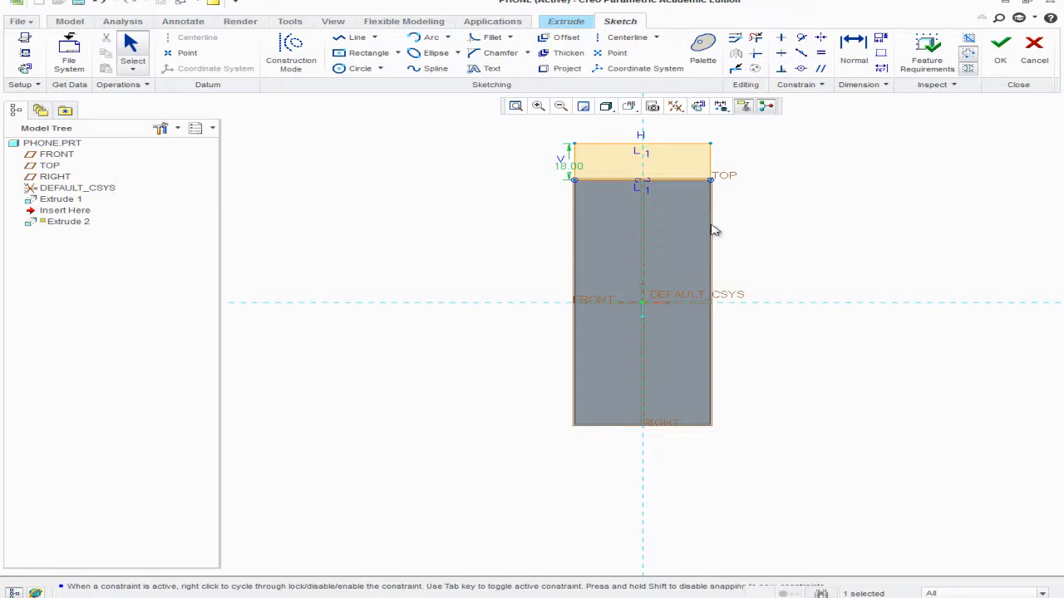
# Step: Mirror the rectangle to the plate's opposite end about a new horizontal centerline through the origin, and finish the sketch
pyautogui.click(616, 43)
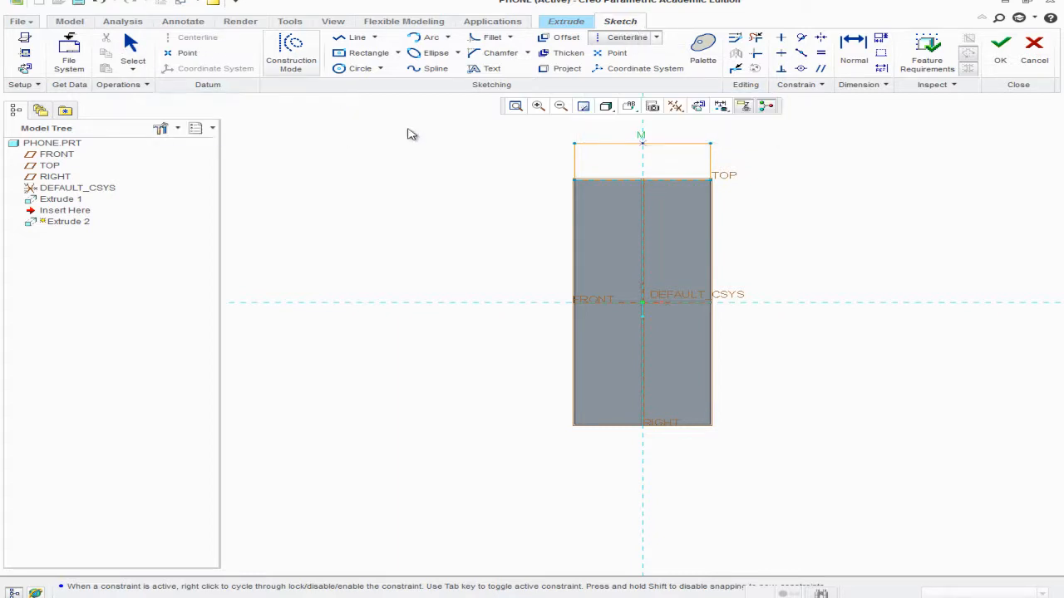
pyautogui.click(642, 304)
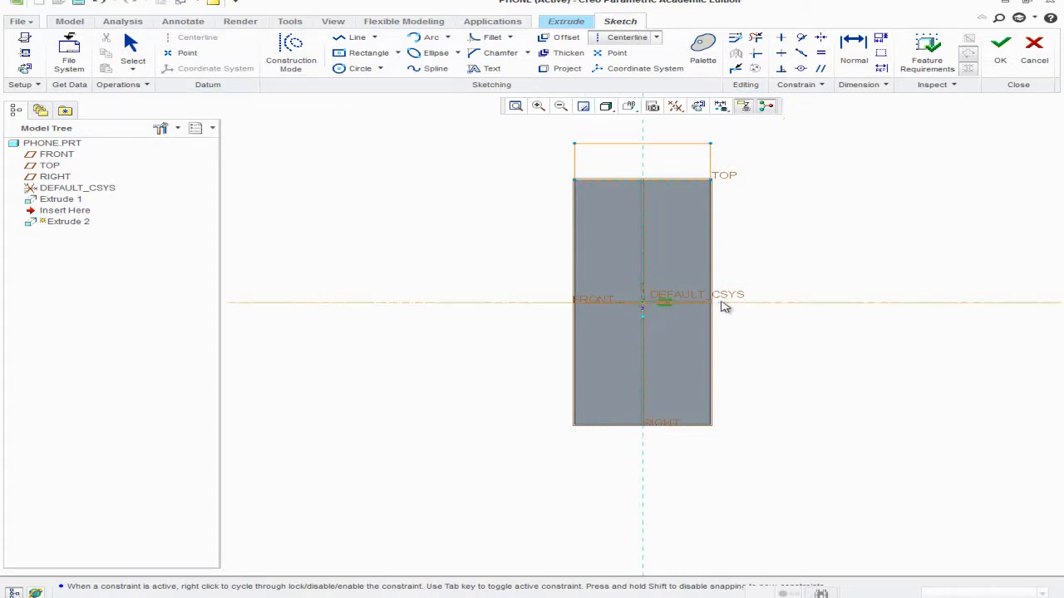
pyautogui.click(804, 304)
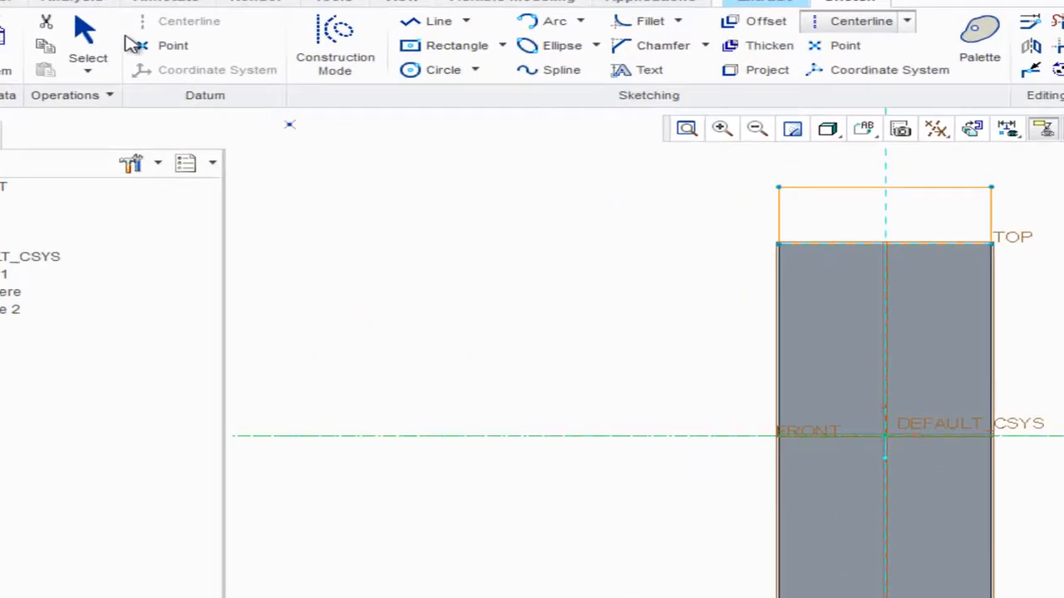
pyautogui.click(87, 38)
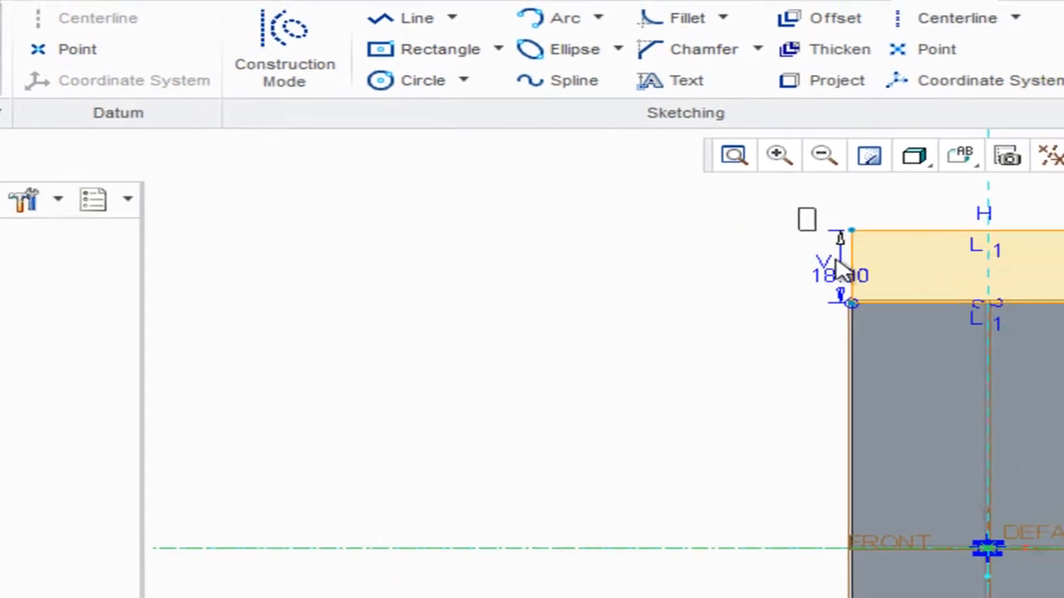
pyautogui.moveTo(835, 259); pyautogui.dragTo(533, 434)
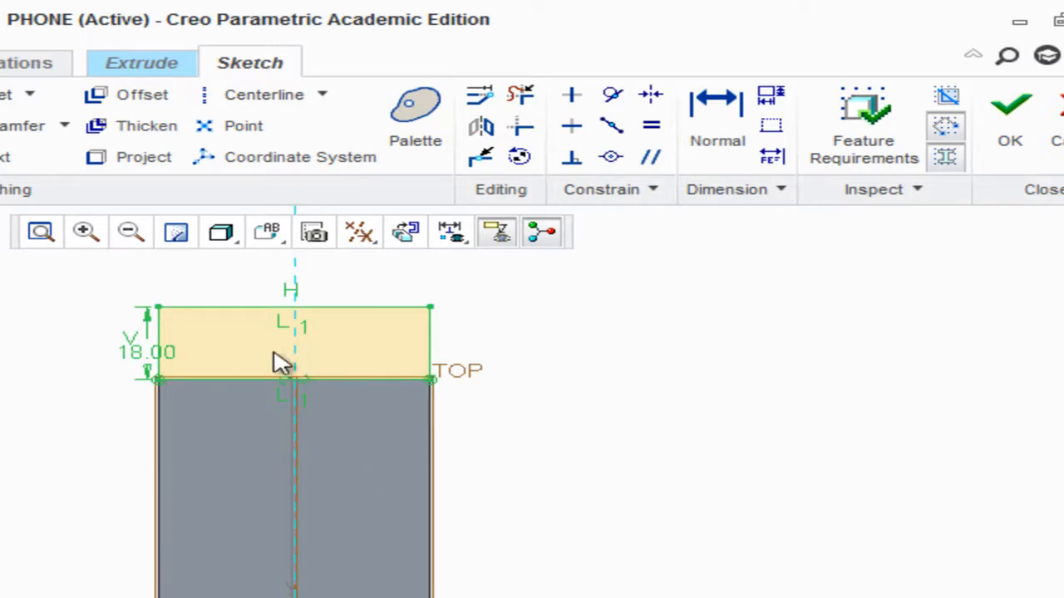
pyautogui.click(483, 129)
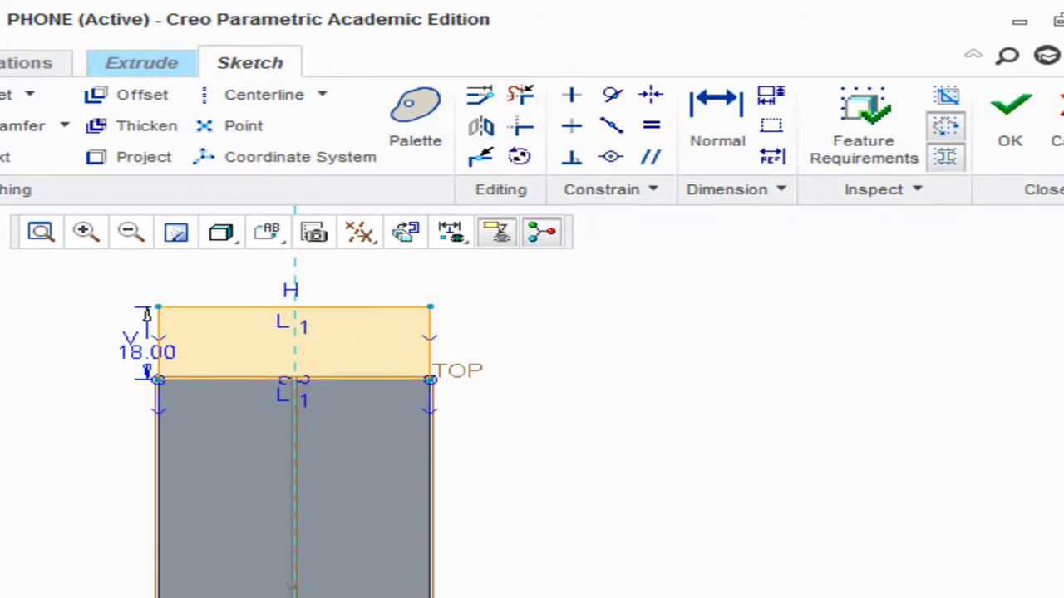
pyautogui.click(1010, 125)
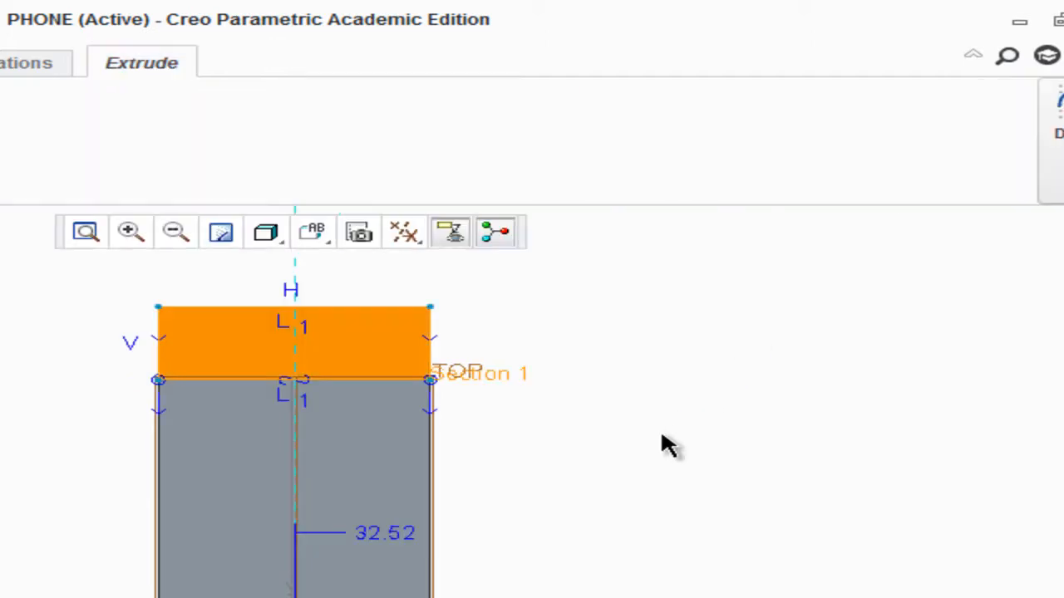
# Step: Switch to the isometric view and set the extrusion depth of the two end sections to 4.5
pyautogui.click(316, 234)
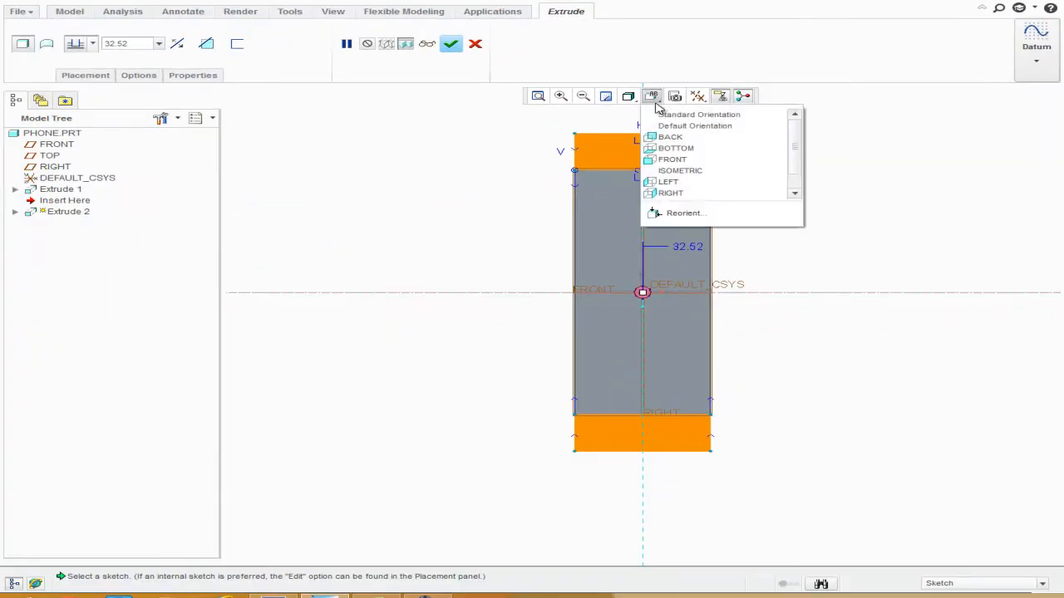
pyautogui.click(677, 171)
pyautogui.scroll(-5, 443, 529)
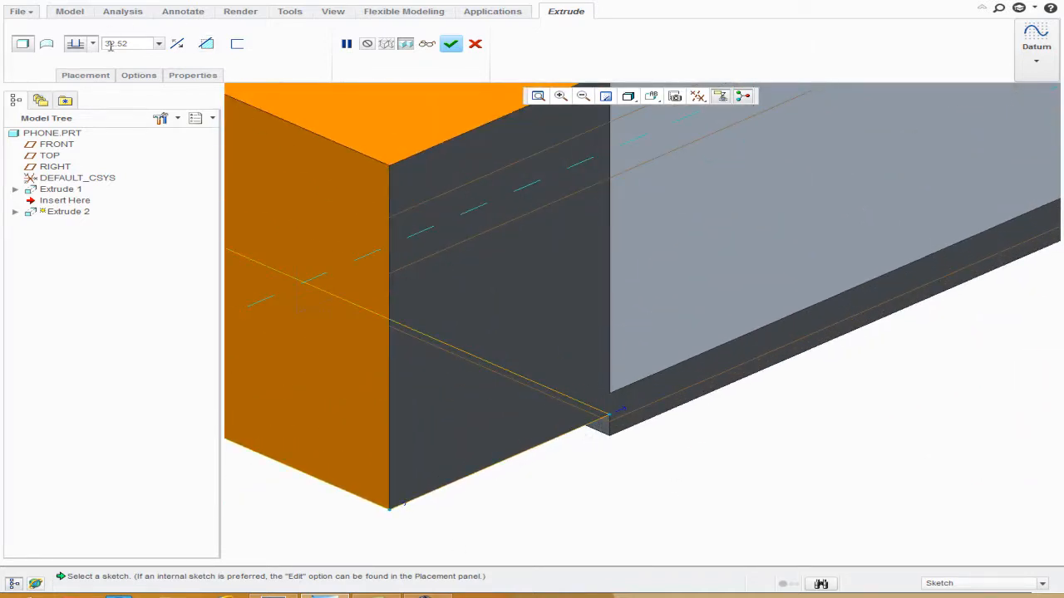
pyautogui.write('4.5')
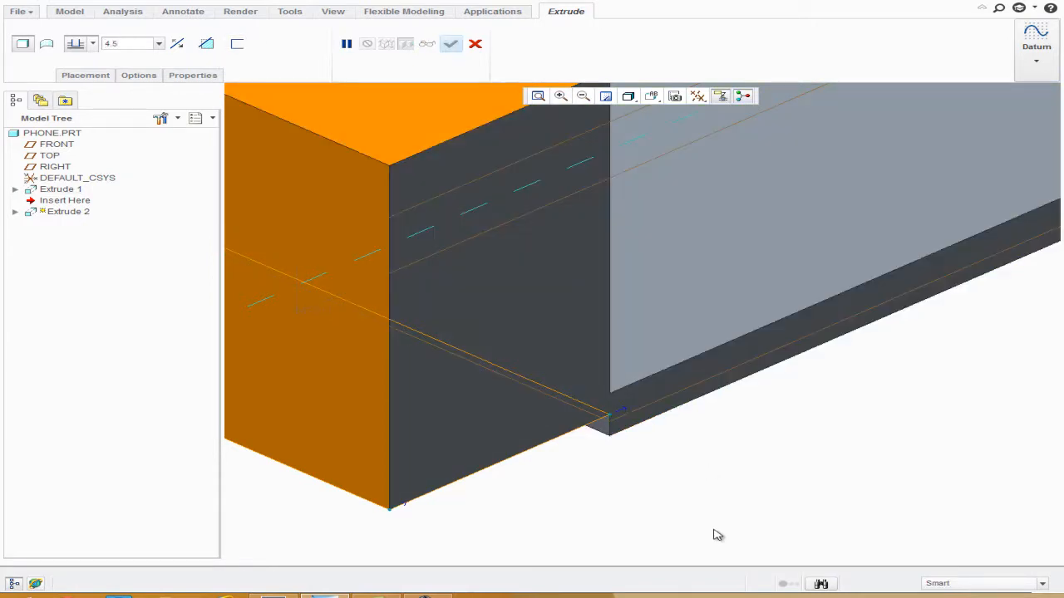
pyautogui.press('Return')
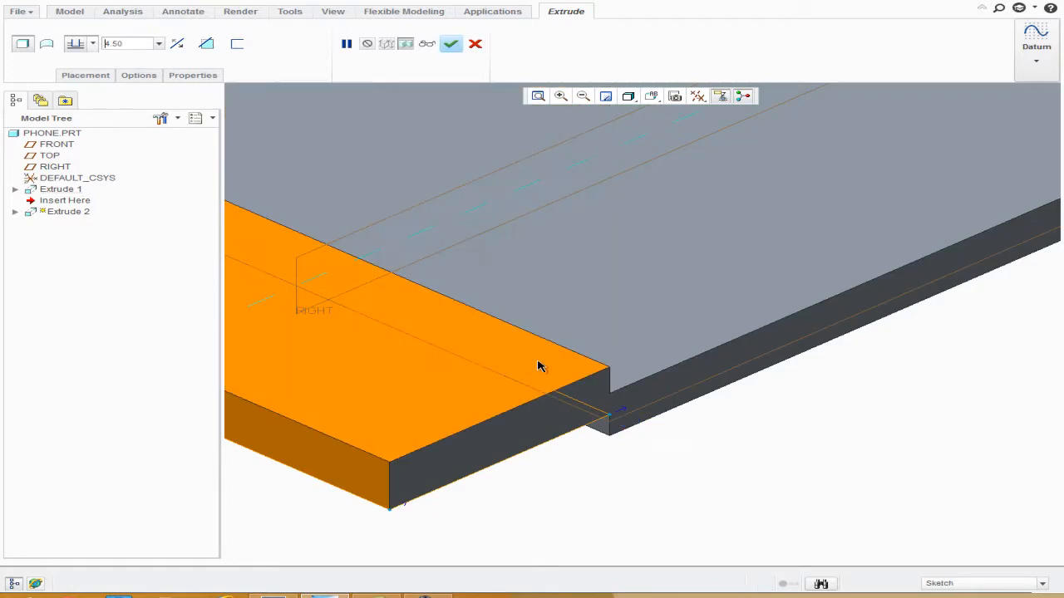
# Step: Make the end sections' extrusion symmetric about the sketch plane and complete the feature
pyautogui.click(91, 45)
pyautogui.click(76, 79)
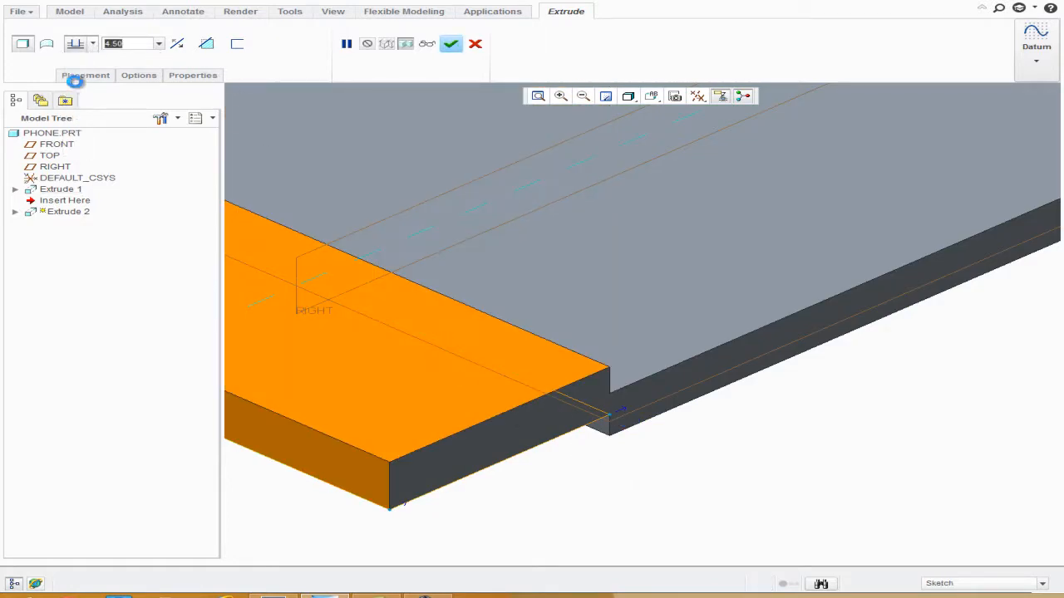
pyautogui.scroll(-4, 624, 410)
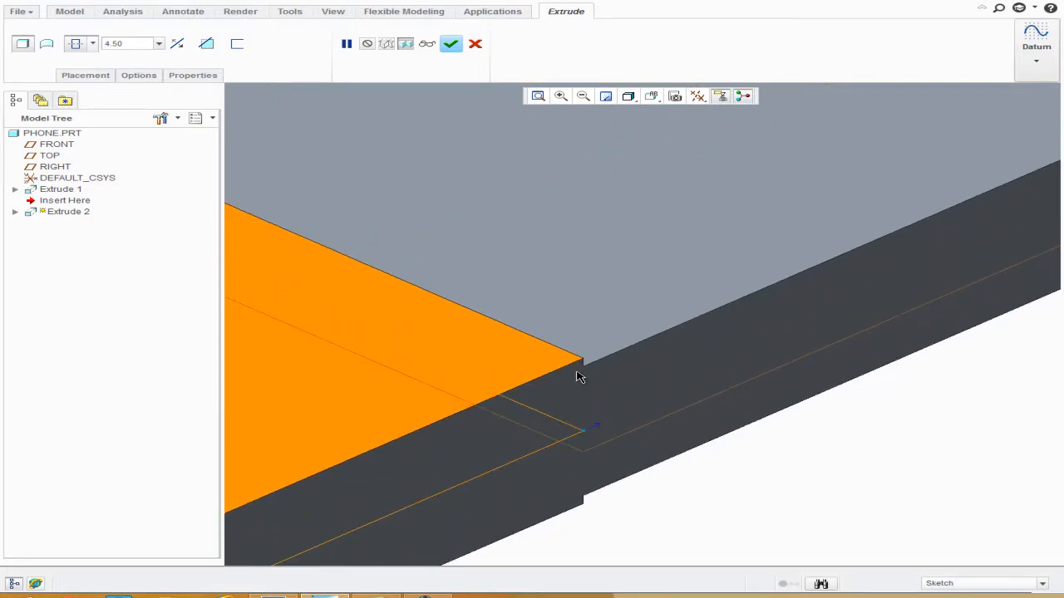
pyautogui.scroll(3, 595, 366)
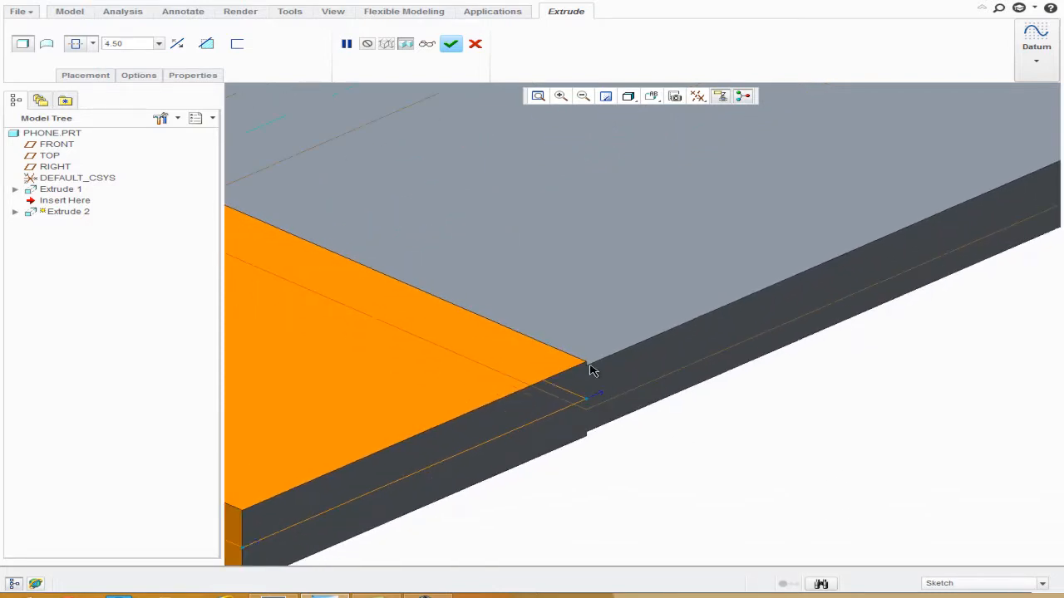
pyautogui.scroll(4, 585, 375)
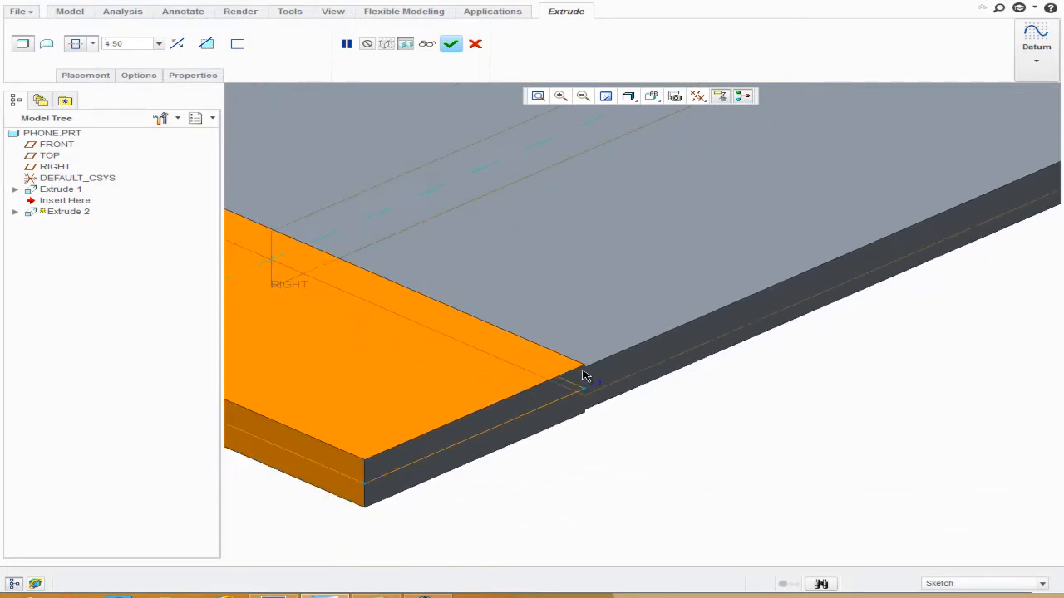
pyautogui.click(449, 44)
pyautogui.scroll(5, 623, 363)
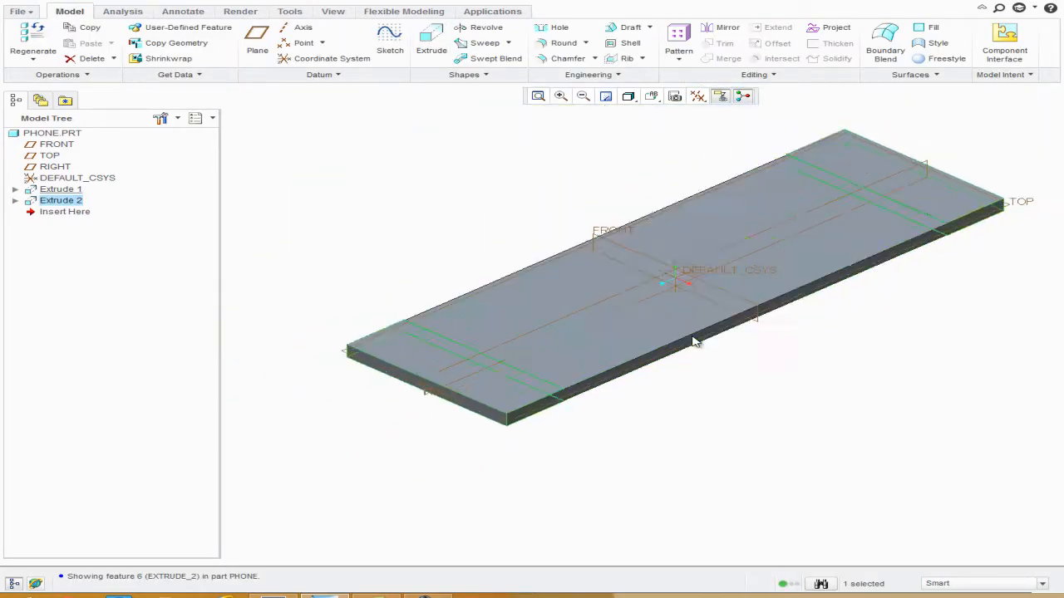
pyautogui.scroll(-2, 694, 341)
pyautogui.click(933, 434)
pyautogui.scroll(2, 933, 432)
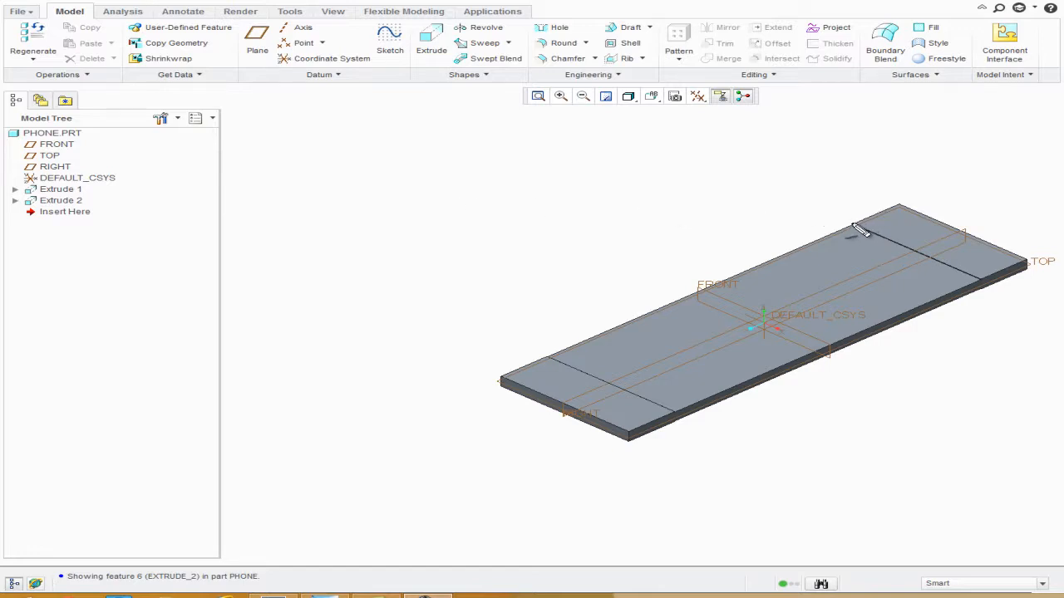
pyautogui.moveTo(850, 223); pyautogui.dragTo(939, 221)
pyautogui.moveTo(982, 281); pyautogui.dragTo(984, 243)
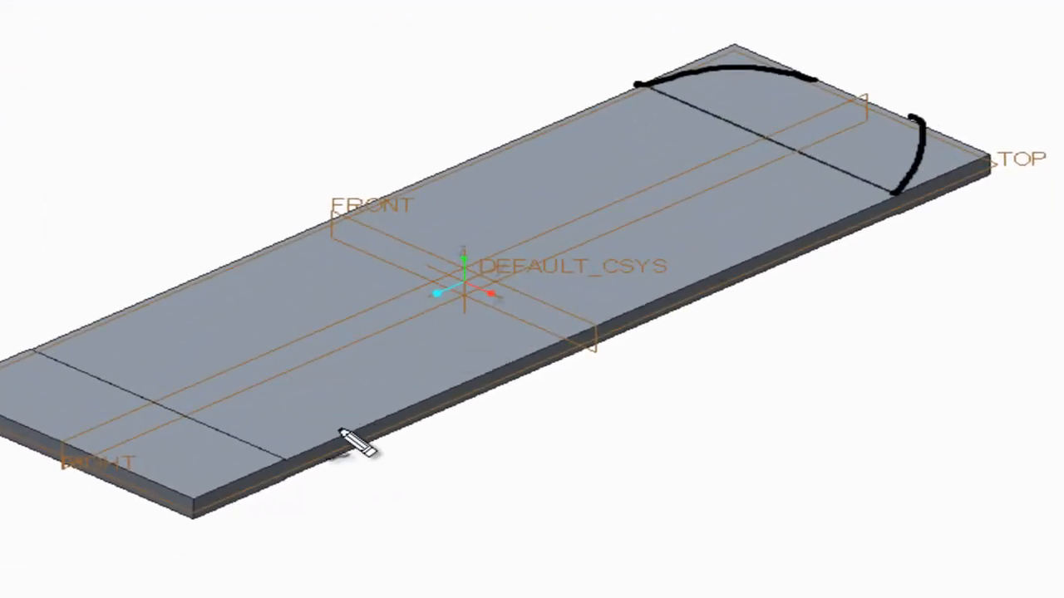
pyautogui.moveTo(283, 457); pyautogui.dragTo(118, 468)
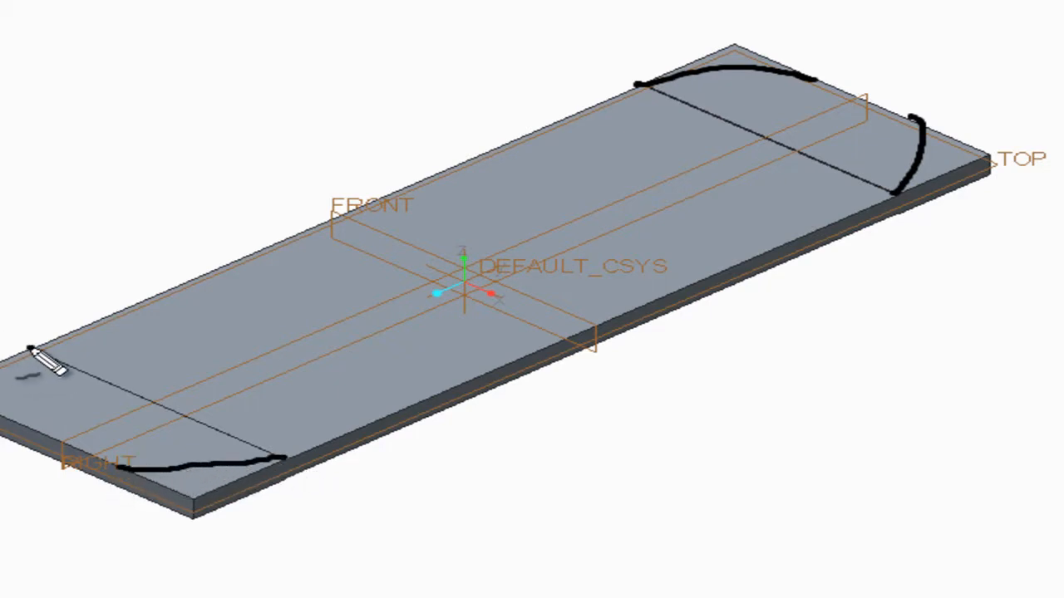
pyautogui.moveTo(32, 347)
pyautogui.mouseDown()
pyautogui.moveTo(7, 397)
pyautogui.moveTo(30, 422)
pyautogui.moveTo(117, 465)
pyautogui.mouseUp()
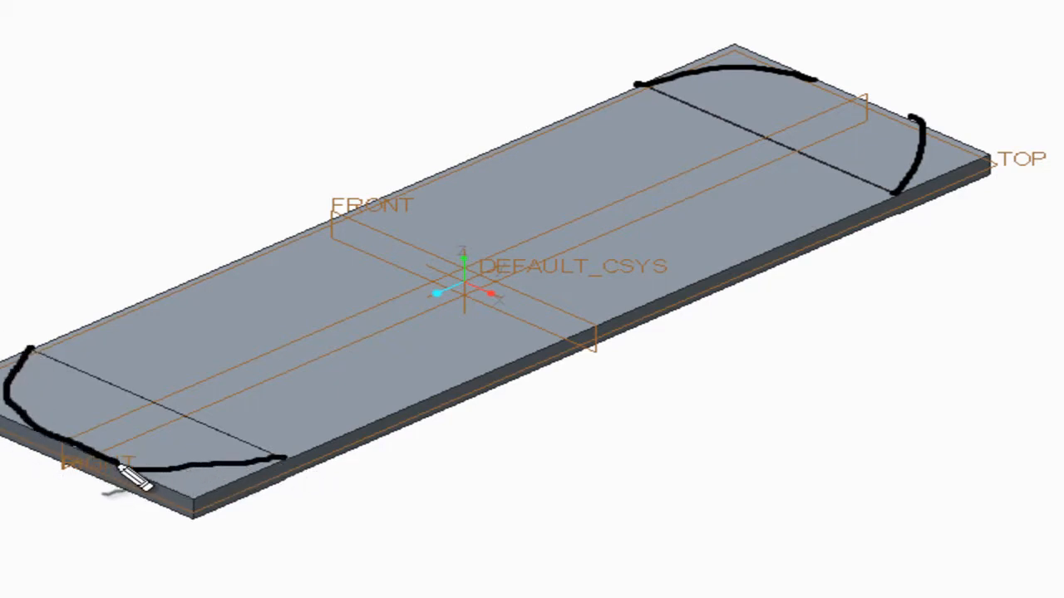
pyautogui.moveTo(12, 407)
pyautogui.mouseDown()
pyautogui.moveTo(13, 439)
pyautogui.moveTo(107, 476)
pyautogui.moveTo(286, 466)
pyautogui.mouseUp()
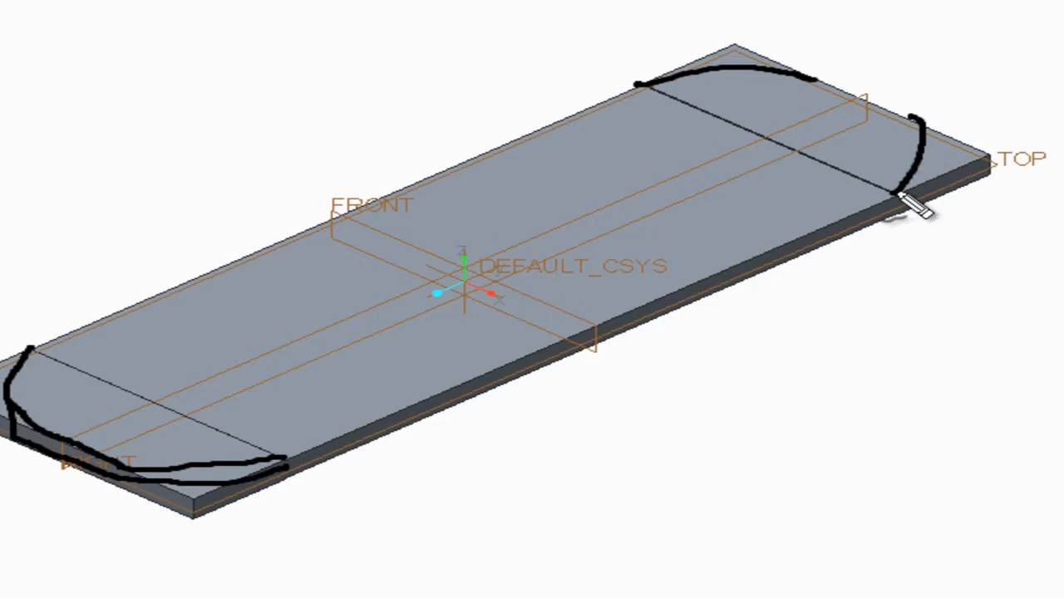
pyautogui.moveTo(888, 196)
pyautogui.mouseDown()
pyautogui.moveTo(904, 213)
pyautogui.moveTo(921, 197)
pyautogui.moveTo(935, 160)
pyautogui.moveTo(925, 121)
pyautogui.mouseUp()
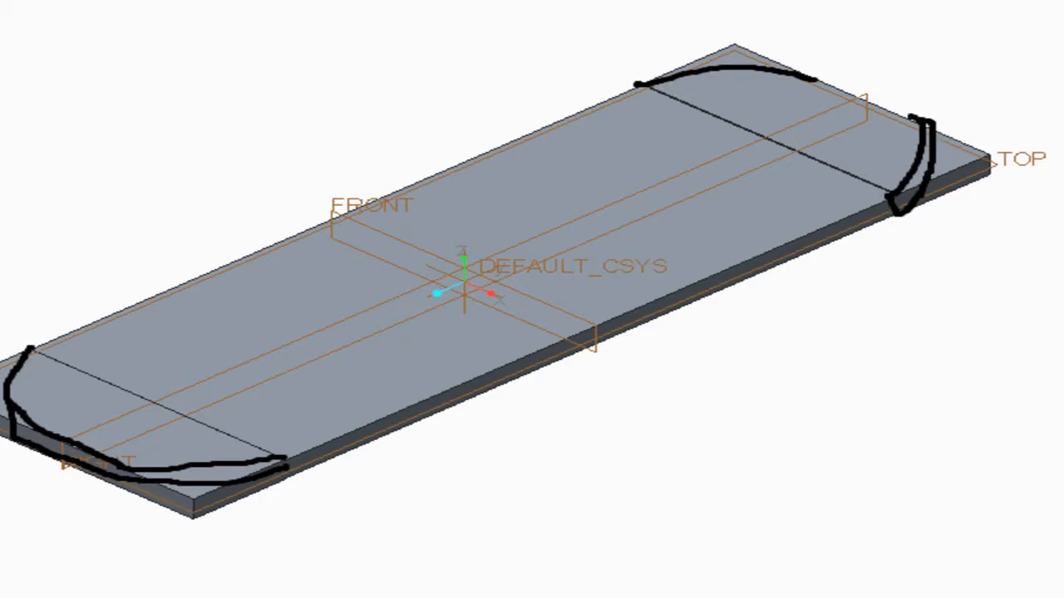
pyautogui.press('Escape')
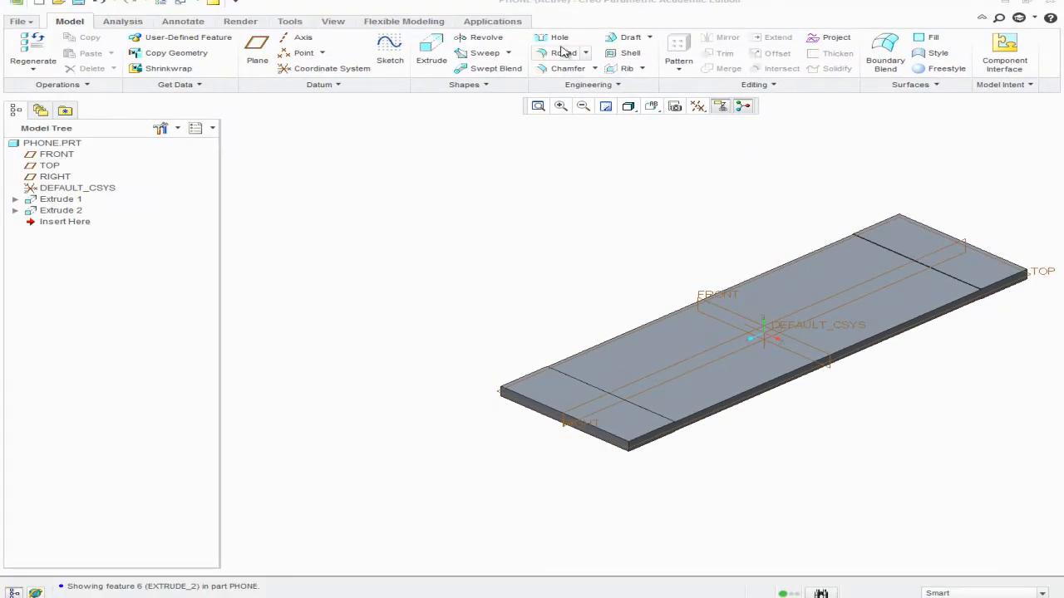
# Step: Round the two vertical corner edges of the near end section with a radius of 18
pyautogui.click(563, 52)
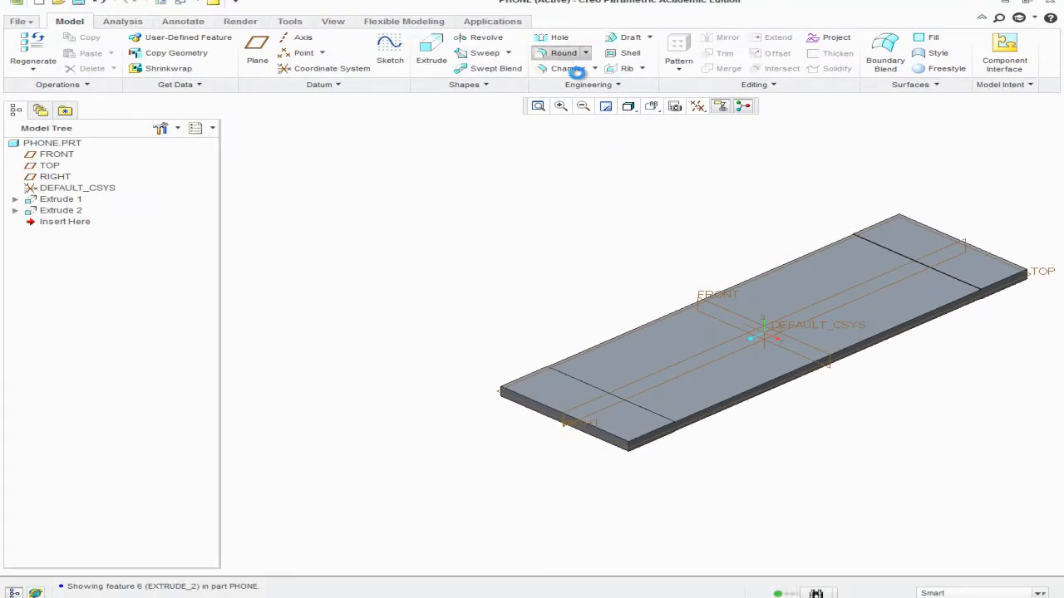
pyautogui.click(630, 449)
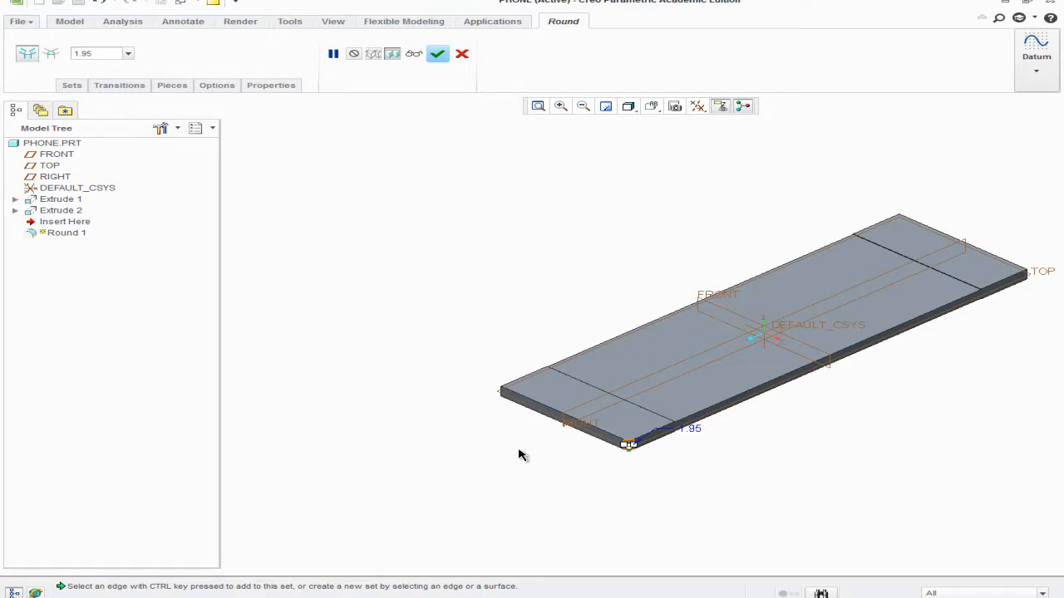
pyautogui.keyDown('ctrl'); pyautogui.click(501, 397); pyautogui.keyUp('ctrl')
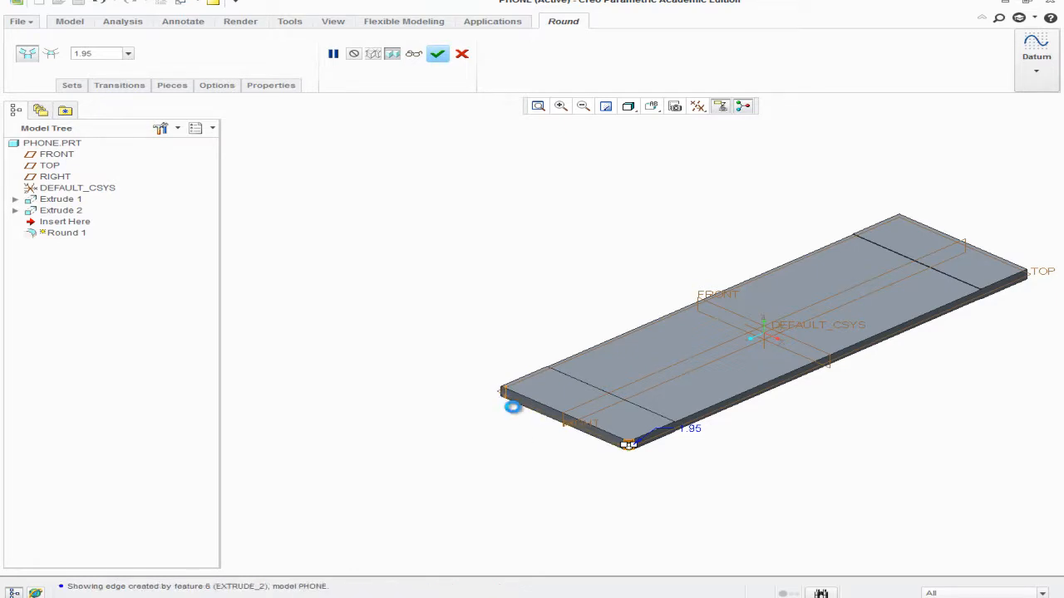
pyautogui.scroll(-2, 635, 449)
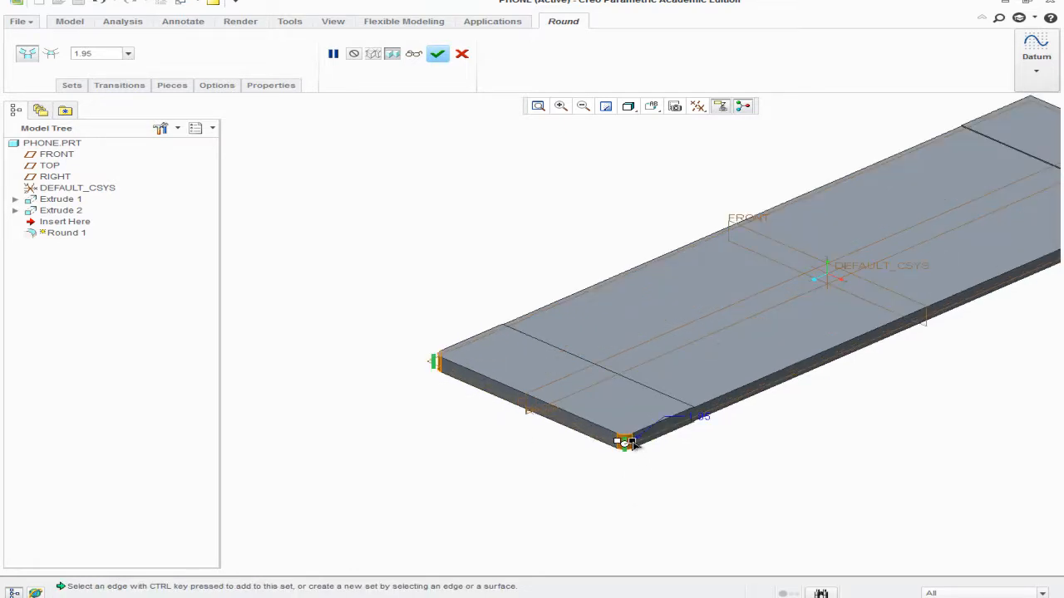
pyautogui.moveTo(630, 444); pyautogui.dragTo(696, 421)
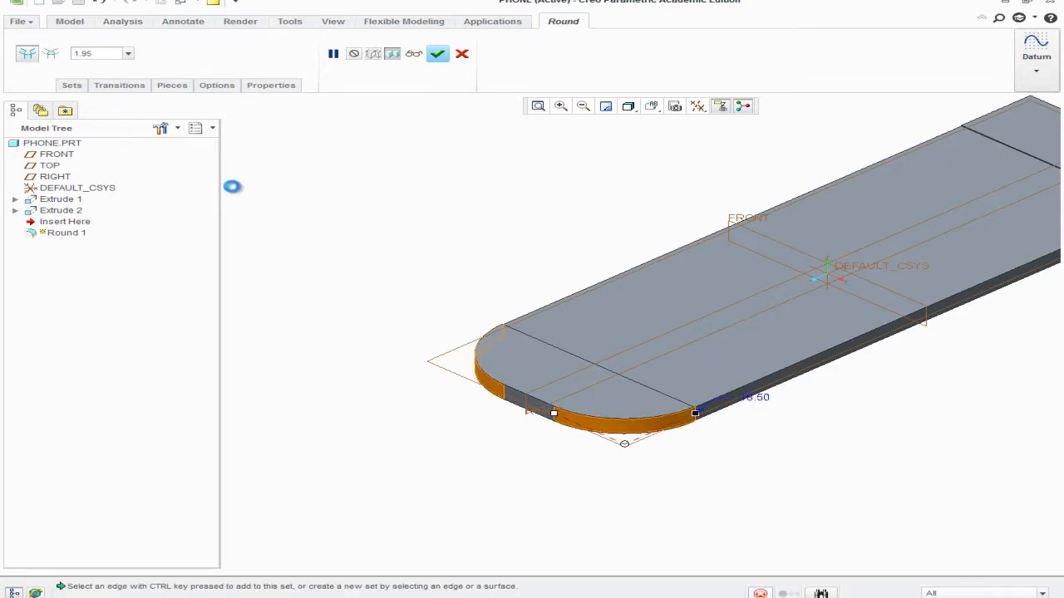
pyautogui.write('1')
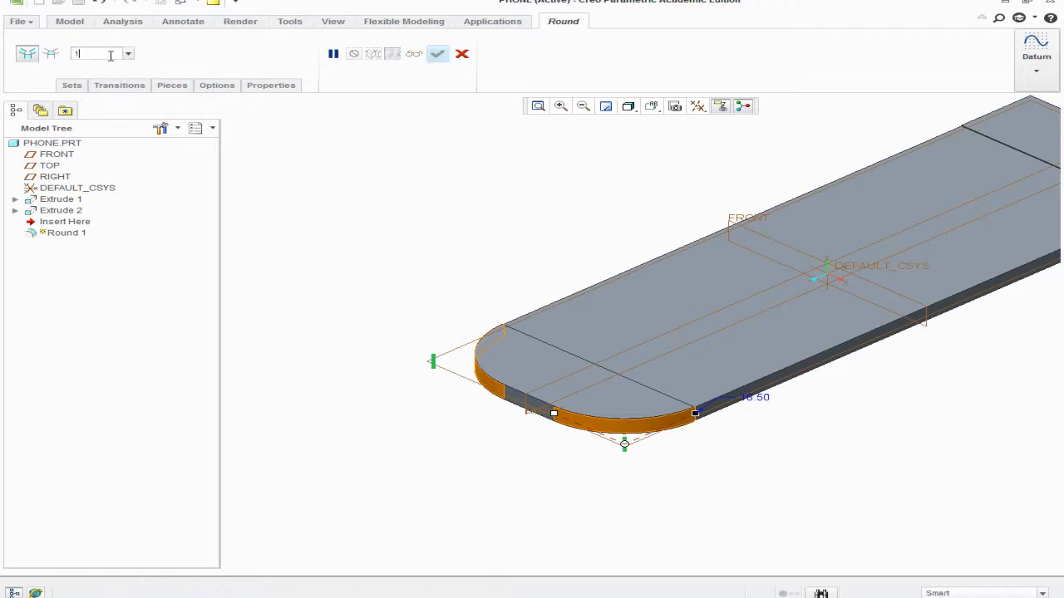
pyautogui.write('8')
pyautogui.press('Return')
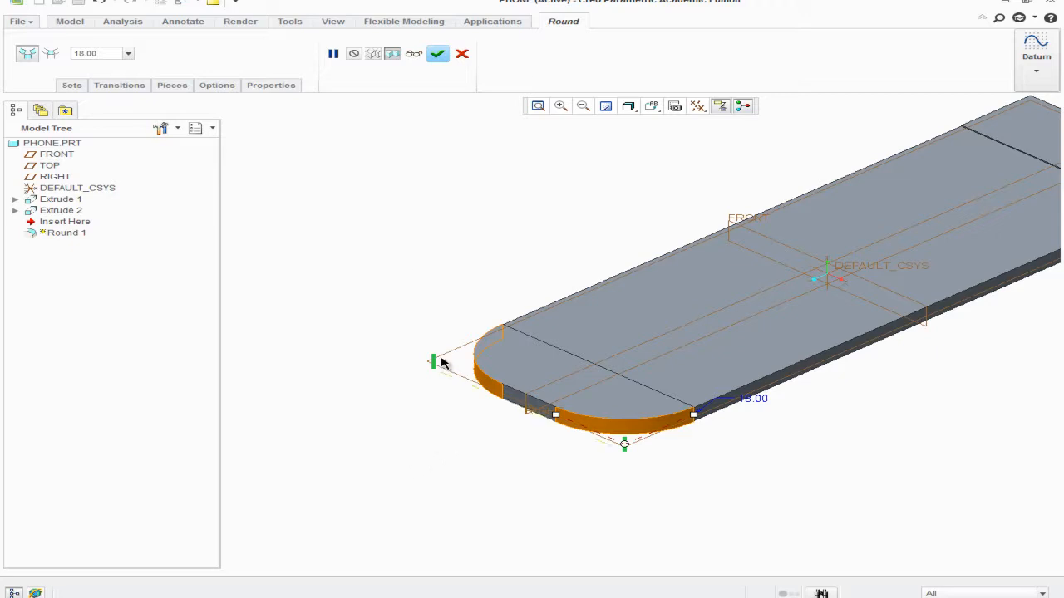
pyautogui.click(438, 55)
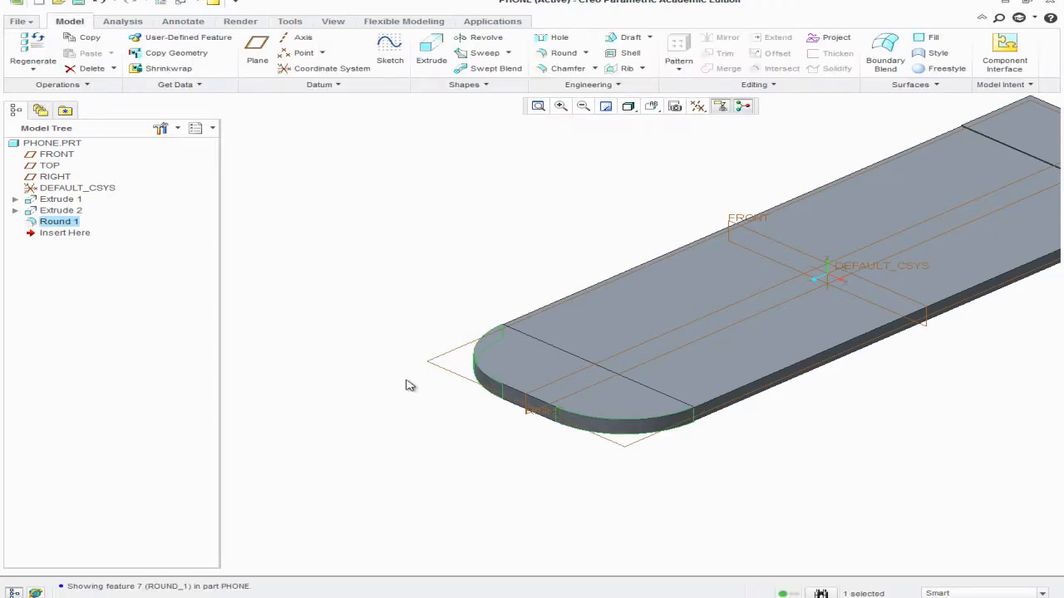
# Step: Chamfer the two vertical corner edges of the far end section with a D x D distance of 5
pyautogui.scroll(-5, 427, 373)
pyautogui.scroll(6, 634, 313)
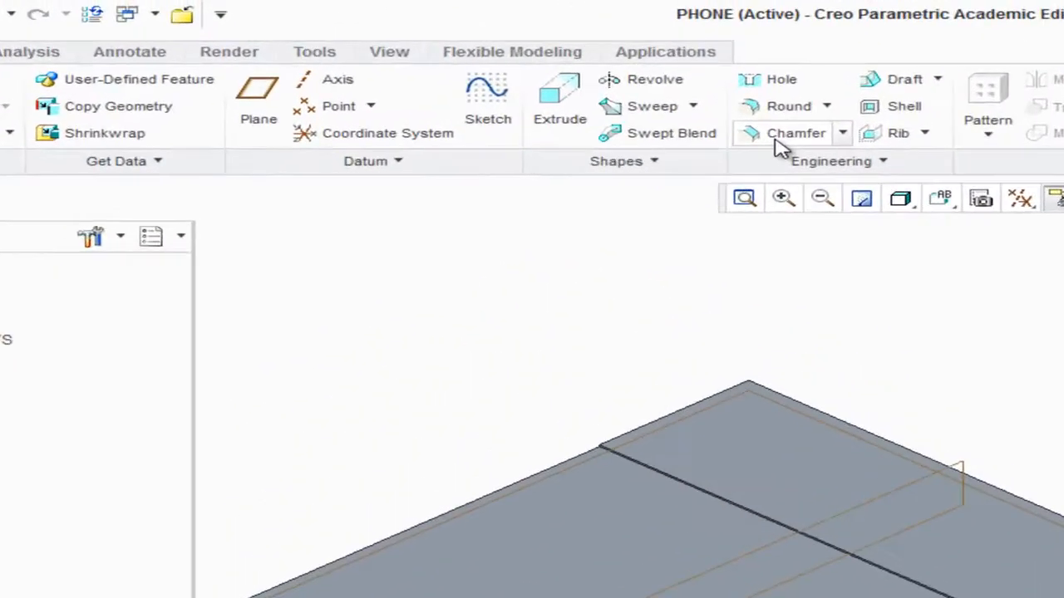
pyautogui.click(565, 73)
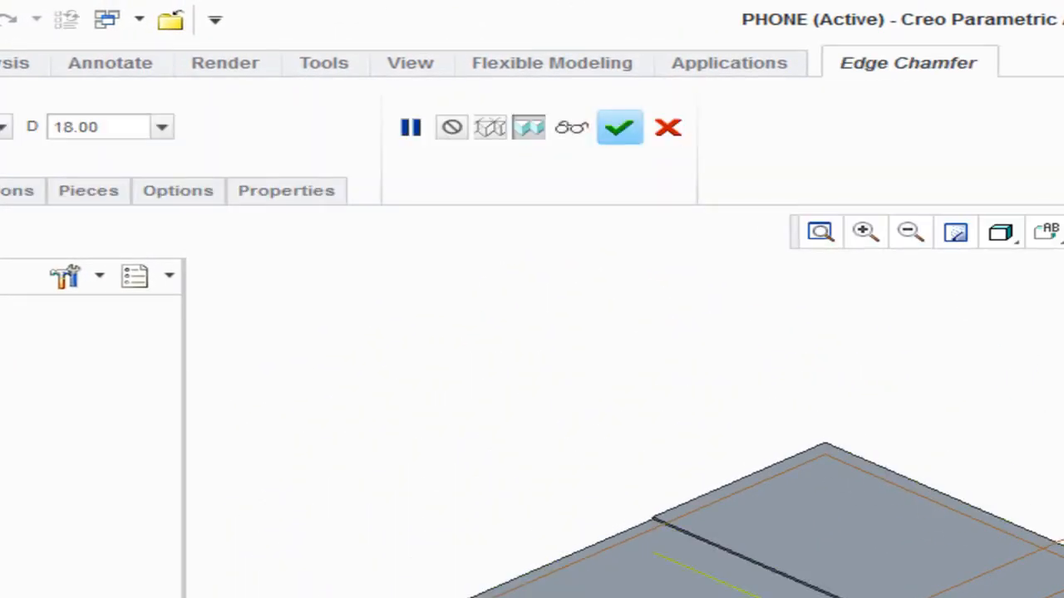
pyautogui.click(827, 458)
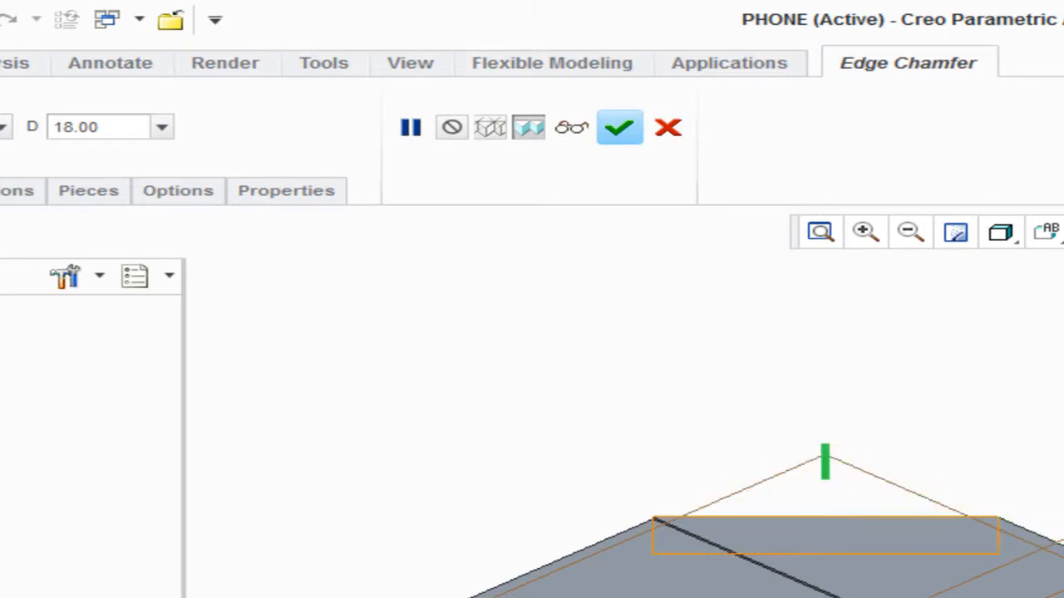
pyautogui.doubleClick(135, 127)
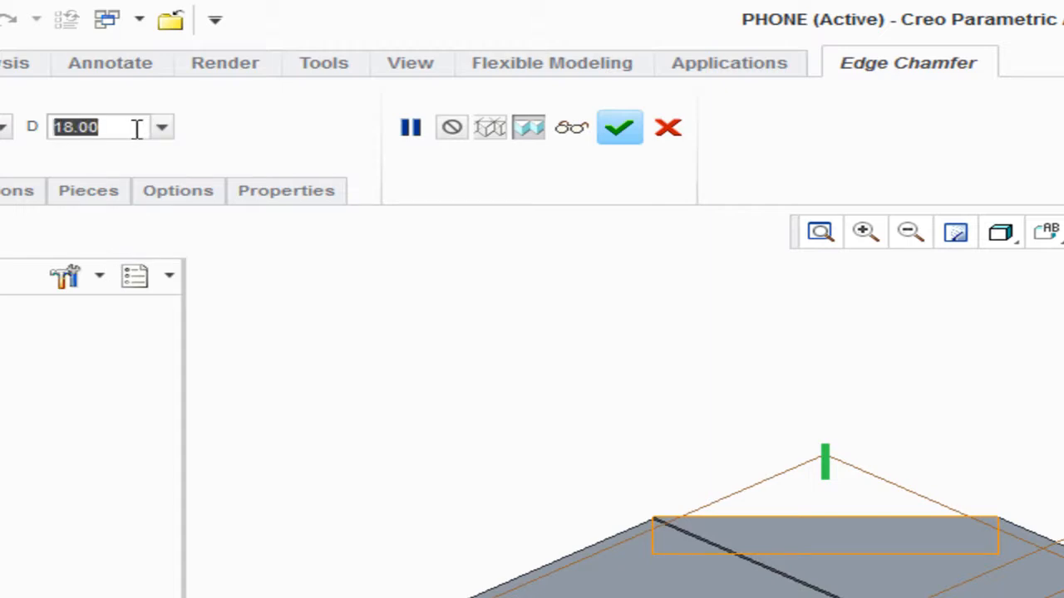
pyautogui.write('5')
pyautogui.press('Return')
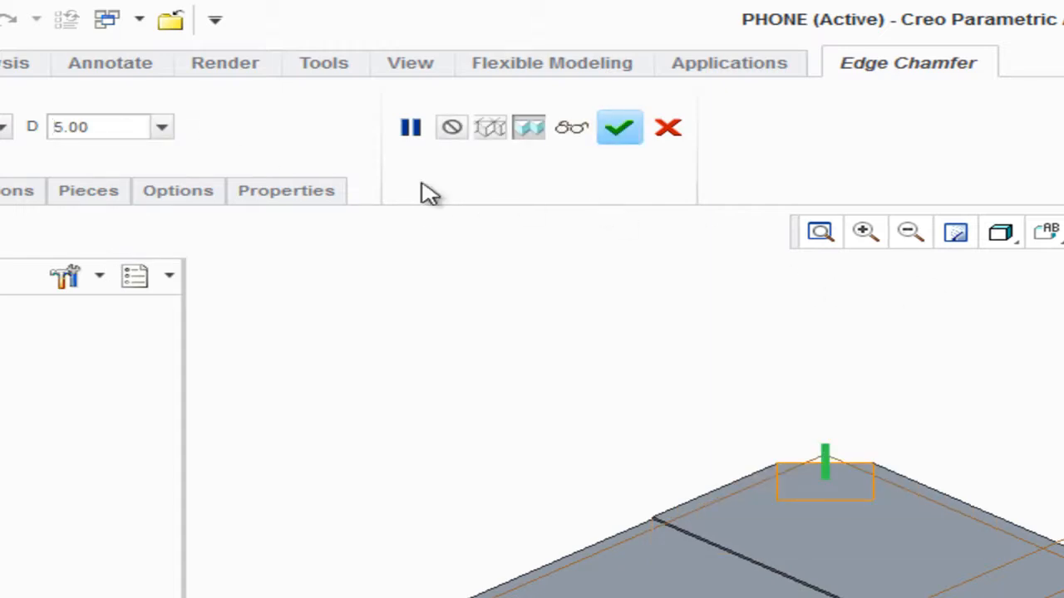
# Step: Change the chamfer to the D1 x D2 scheme, set D1 to 15 along the end edge, and complete it
pyautogui.click(2, 127)
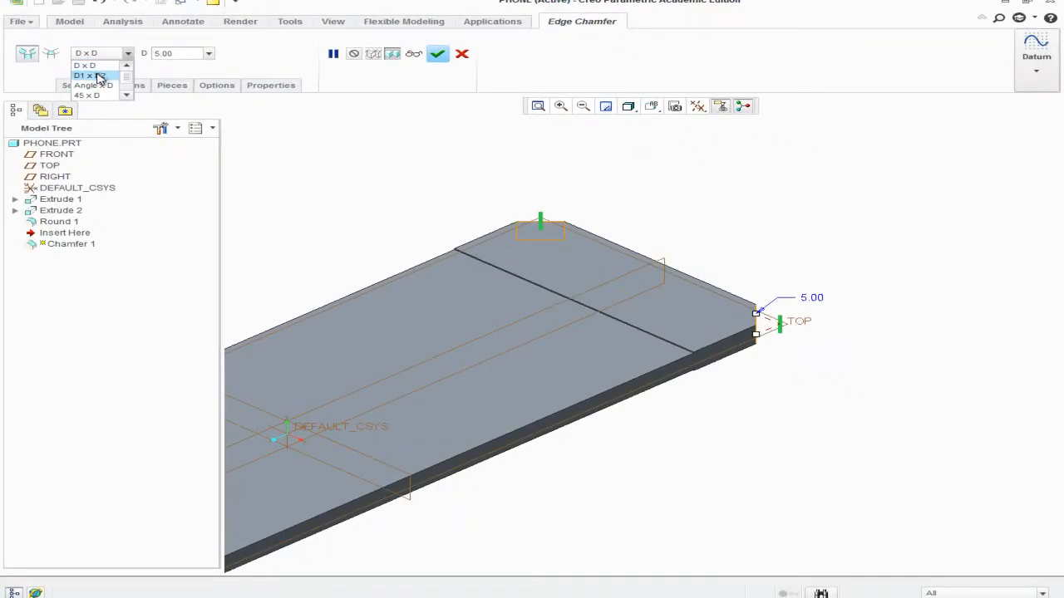
pyautogui.click(91, 76)
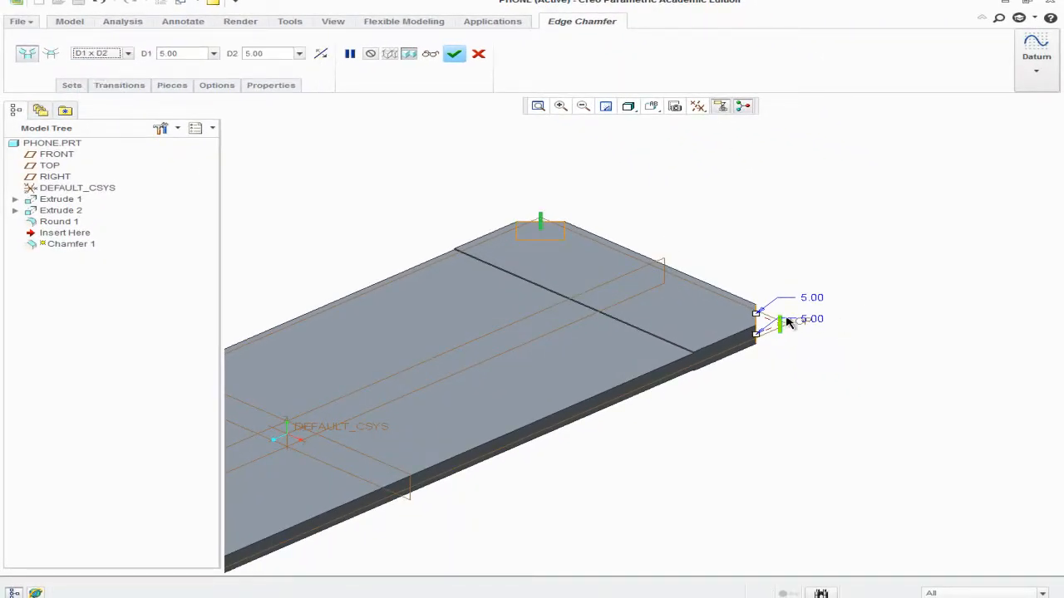
pyautogui.moveTo(753, 316); pyautogui.dragTo(689, 318)
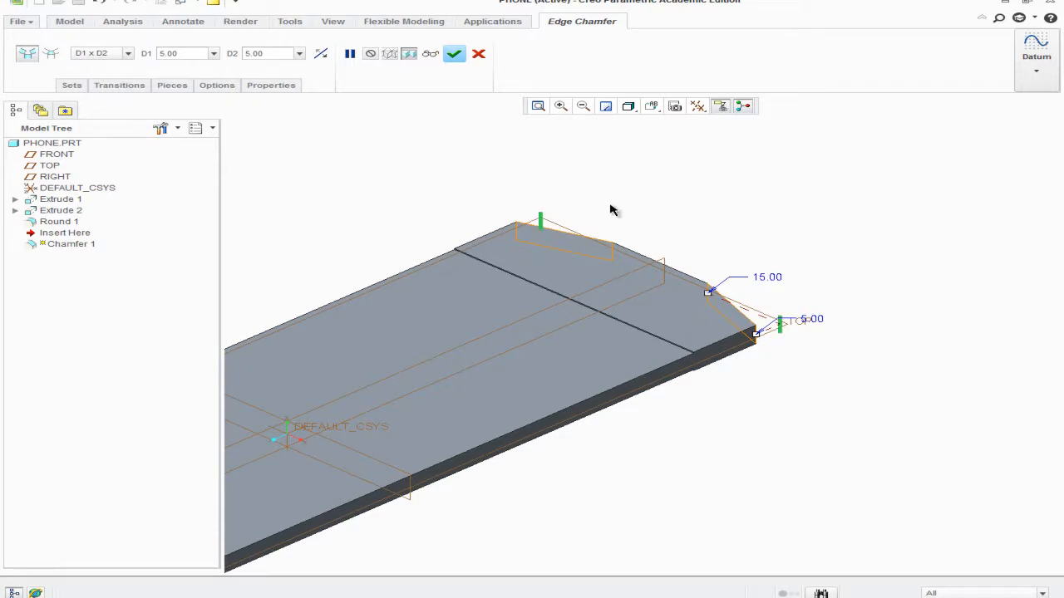
pyautogui.click(456, 55)
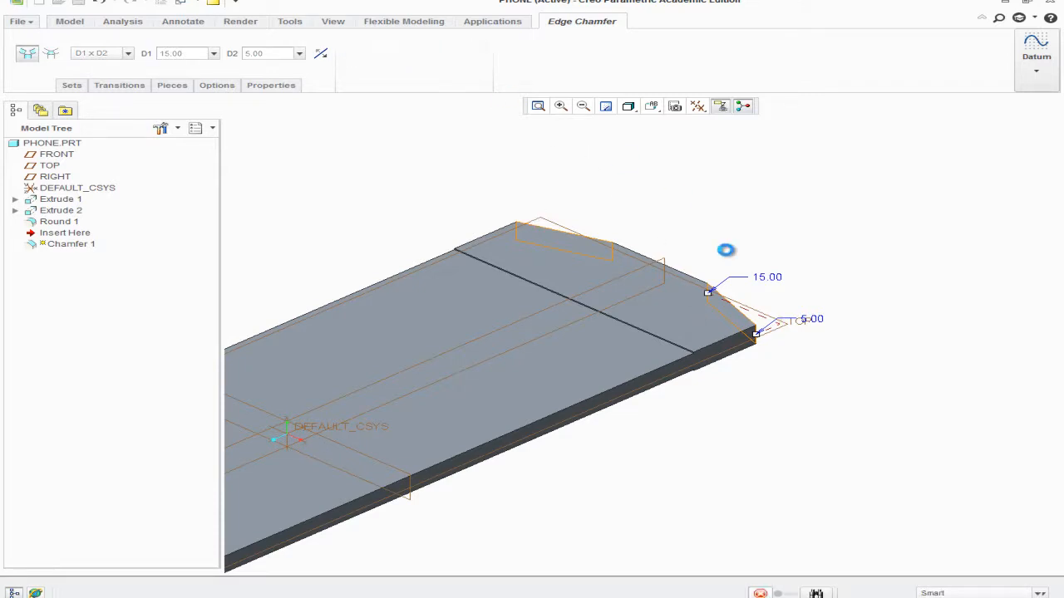
pyautogui.scroll(5, 800, 427)
pyautogui.scroll(-5, 807, 404)
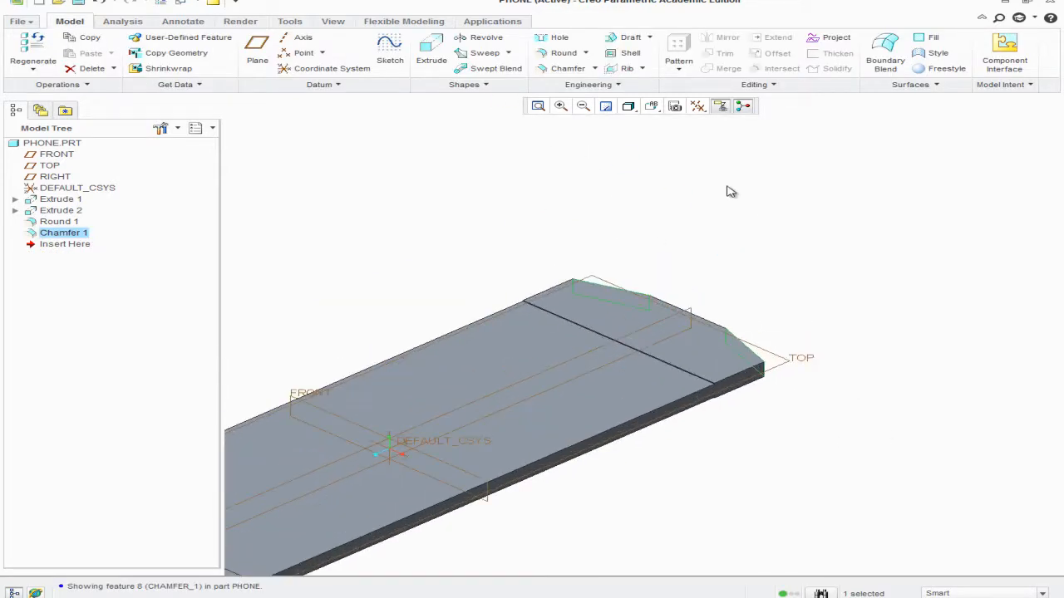
# Step: Round the two vertical edges where the far end's chamfers meet the long sides with a radius of 18
pyautogui.click(563, 53)
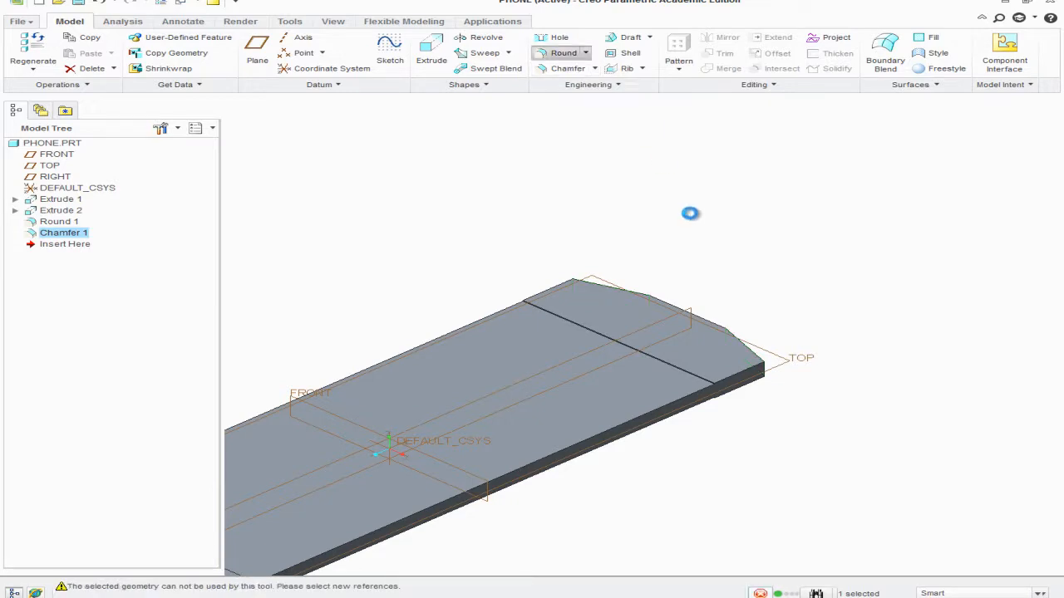
pyautogui.click(758, 369)
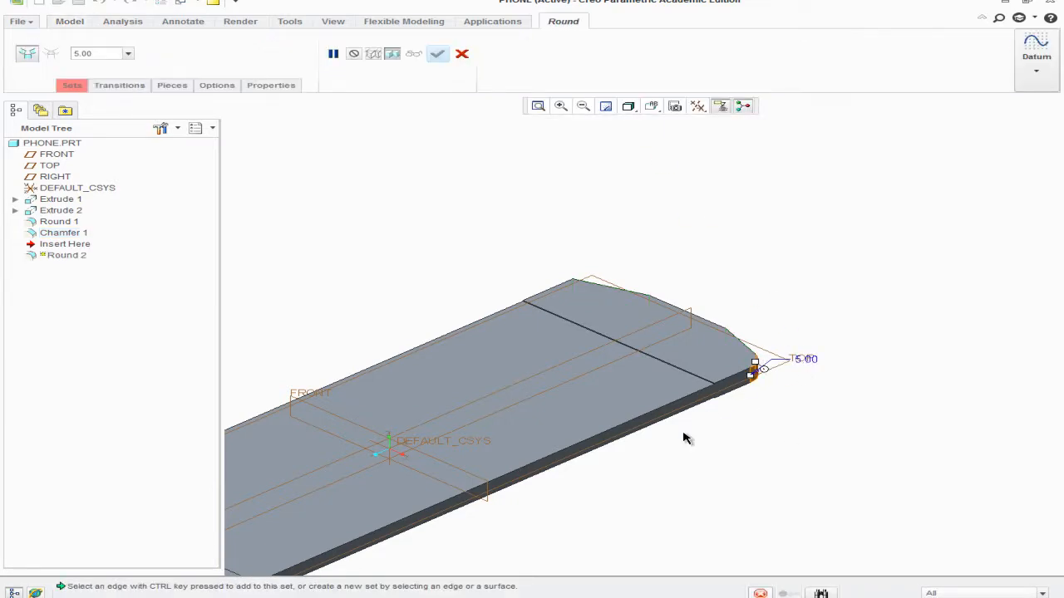
pyautogui.keyDown('ctrl'); pyautogui.click(576, 291); pyautogui.keyUp('ctrl')
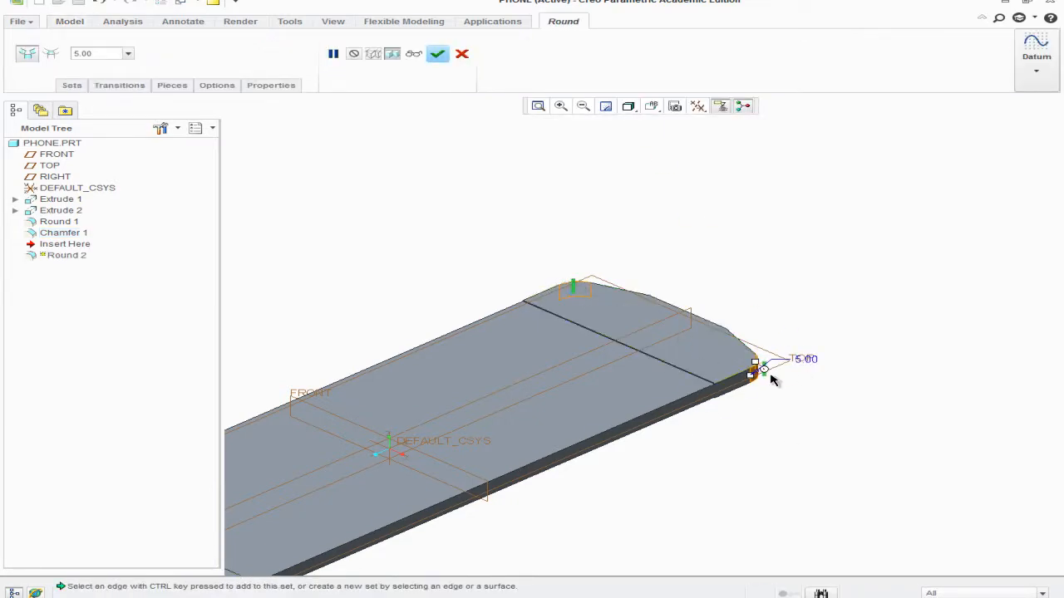
pyautogui.scroll(-1, 762, 374)
pyautogui.moveTo(748, 378); pyautogui.dragTo(706, 387)
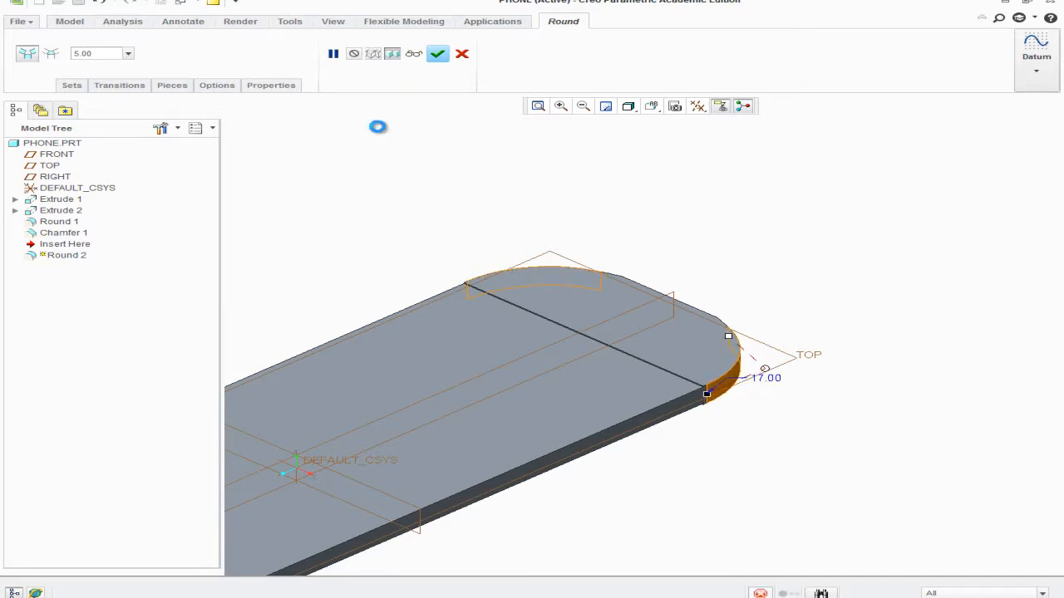
pyautogui.write('1')
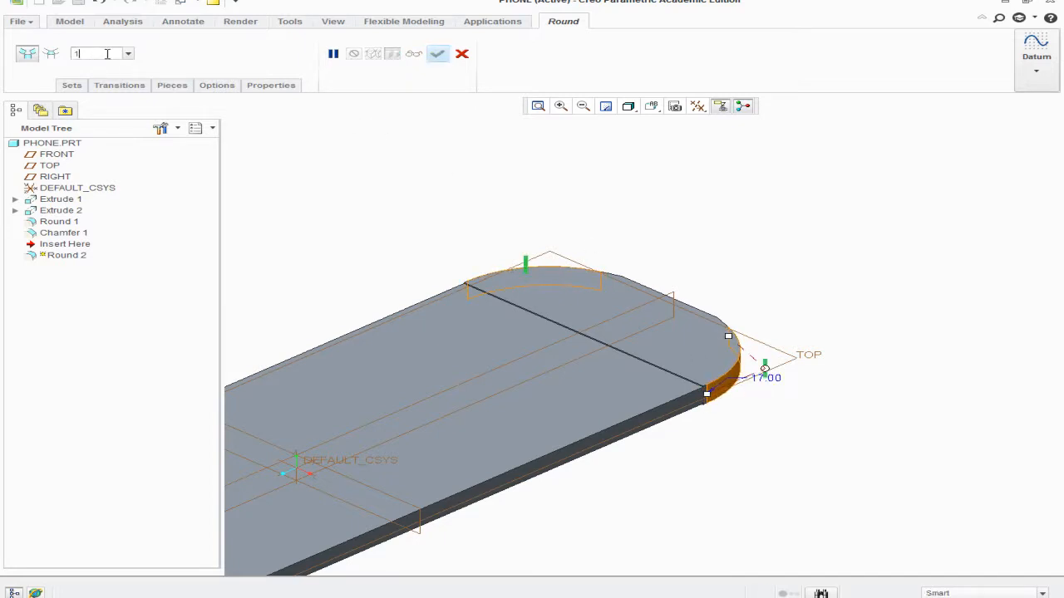
pyautogui.write('8')
pyautogui.press('Return')
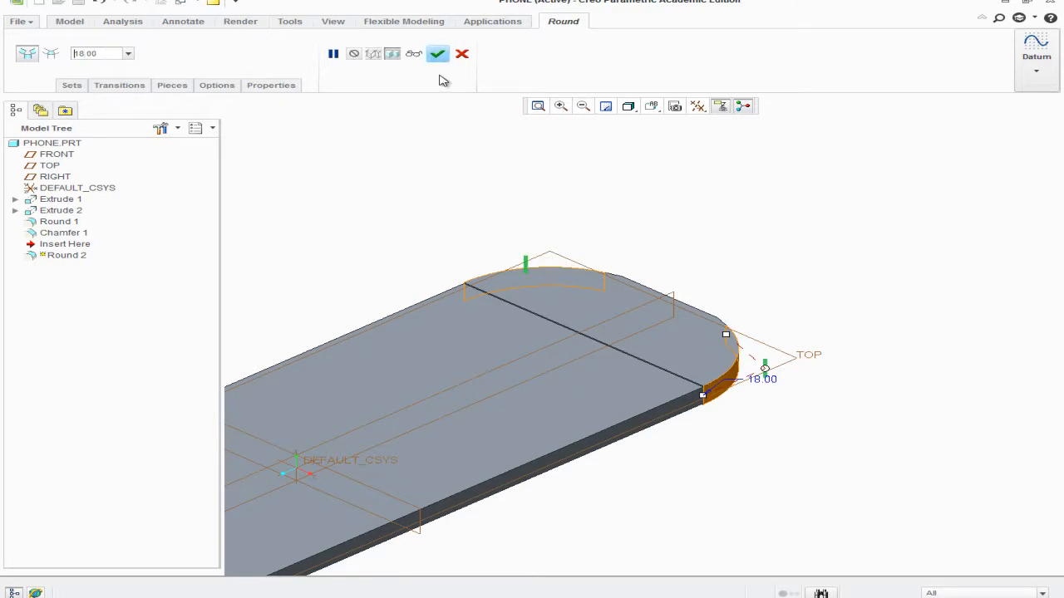
pyautogui.click(440, 54)
# Step: Round the two remaining vertical edges between the chamfers and the far end face with a radius of 12
pyautogui.moveTo(767, 258); pyautogui.dragTo(690, 218, button='middle')
pyautogui.click(562, 53)
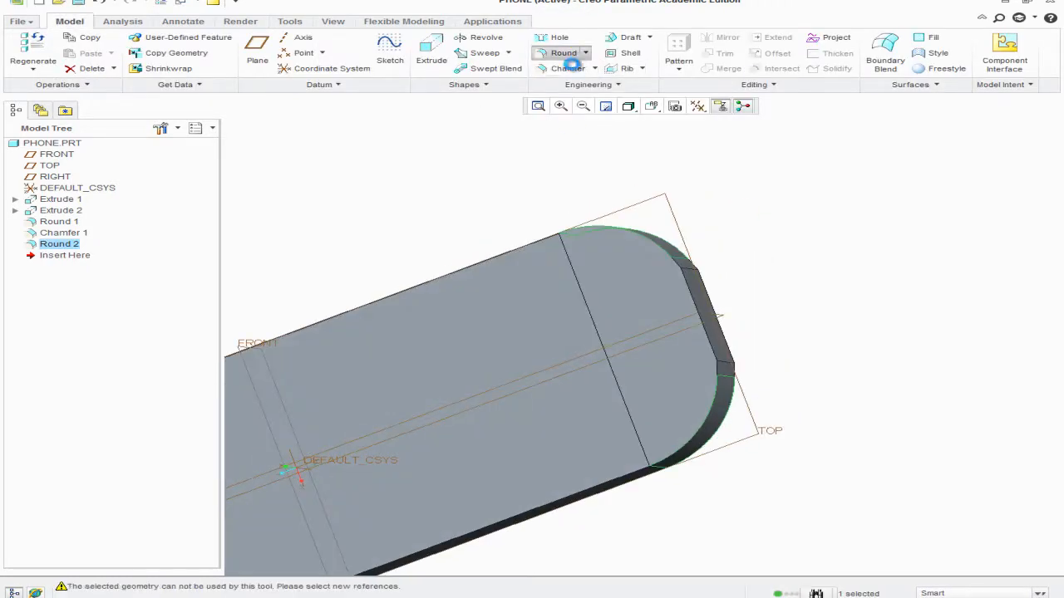
pyautogui.click(691, 273)
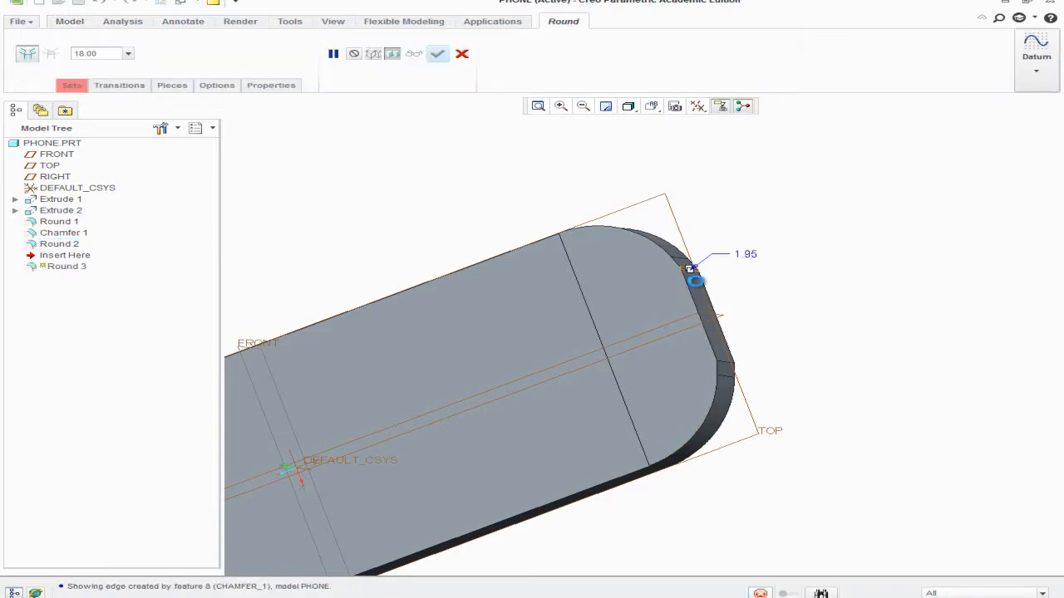
pyautogui.keyDown('ctrl'); pyautogui.click(726, 368); pyautogui.keyUp('ctrl')
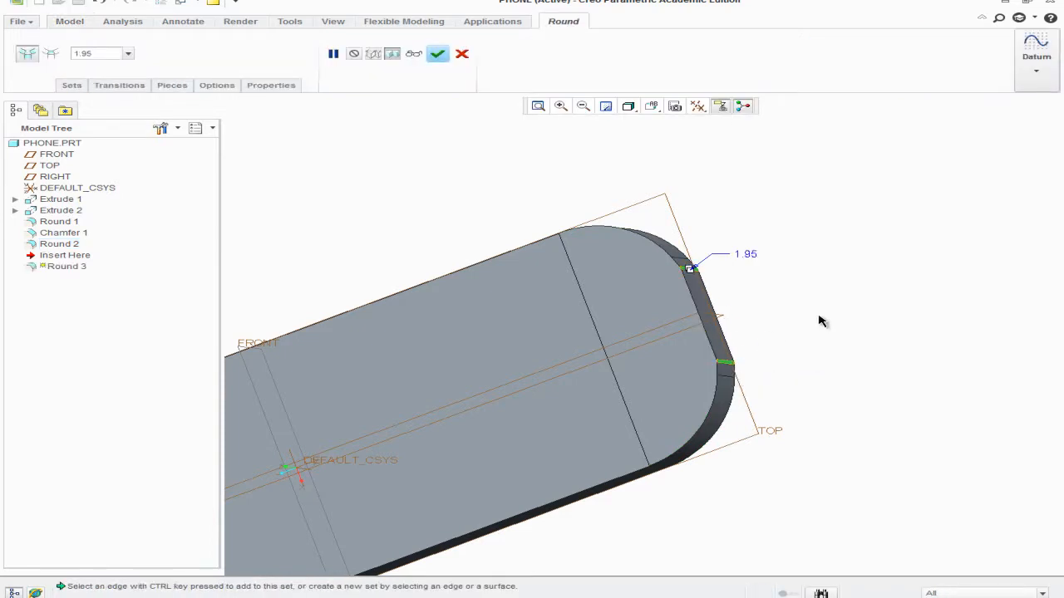
pyautogui.moveTo(819, 319); pyautogui.dragTo(776, 346, button='middle')
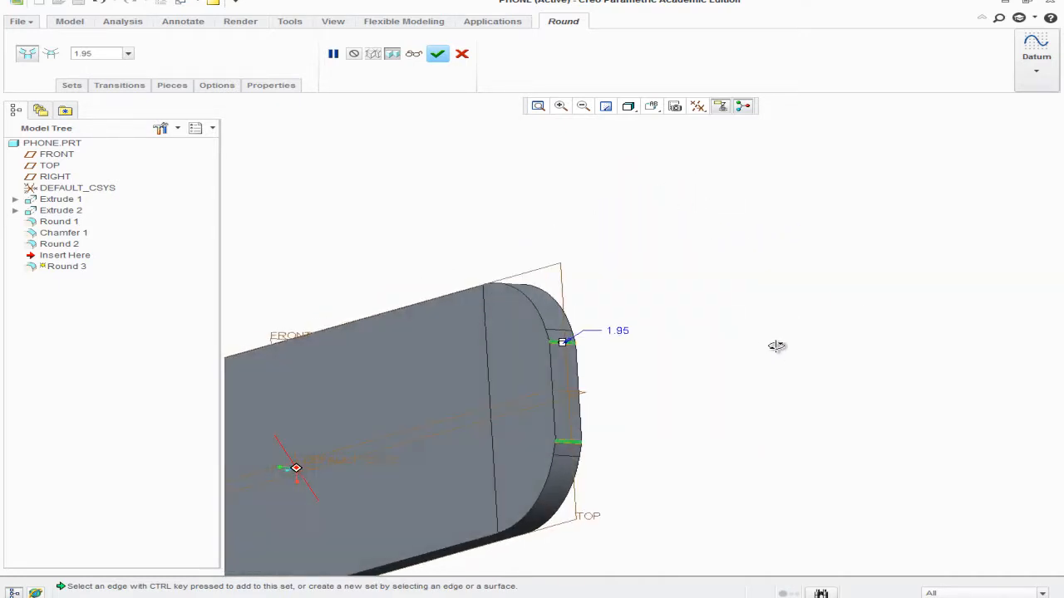
pyautogui.moveTo(564, 350); pyautogui.dragTo(566, 357)
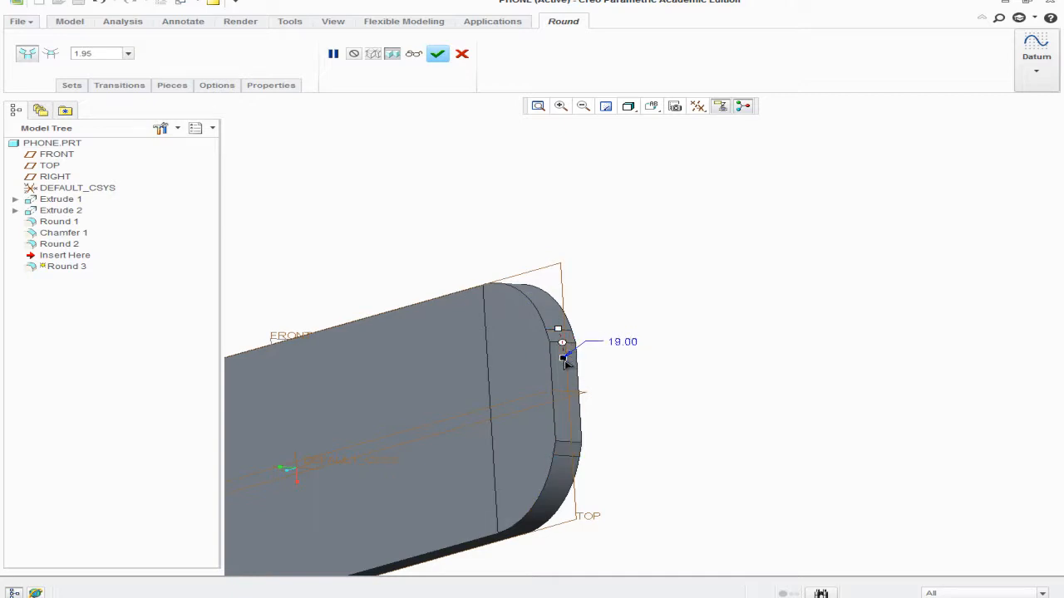
pyautogui.click(437, 53)
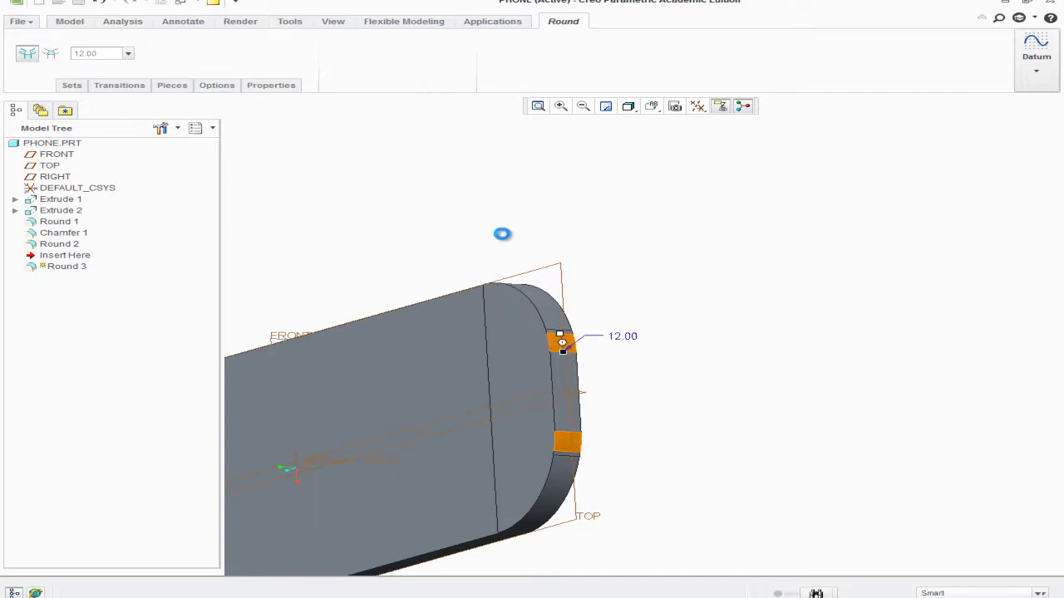
# Step: Restore the isometric view and fit the whole phone body in the window
pyautogui.hotkey('ctrl', 'd')
pyautogui.moveTo(699, 378); pyautogui.dragTo(784, 311, button='middle')
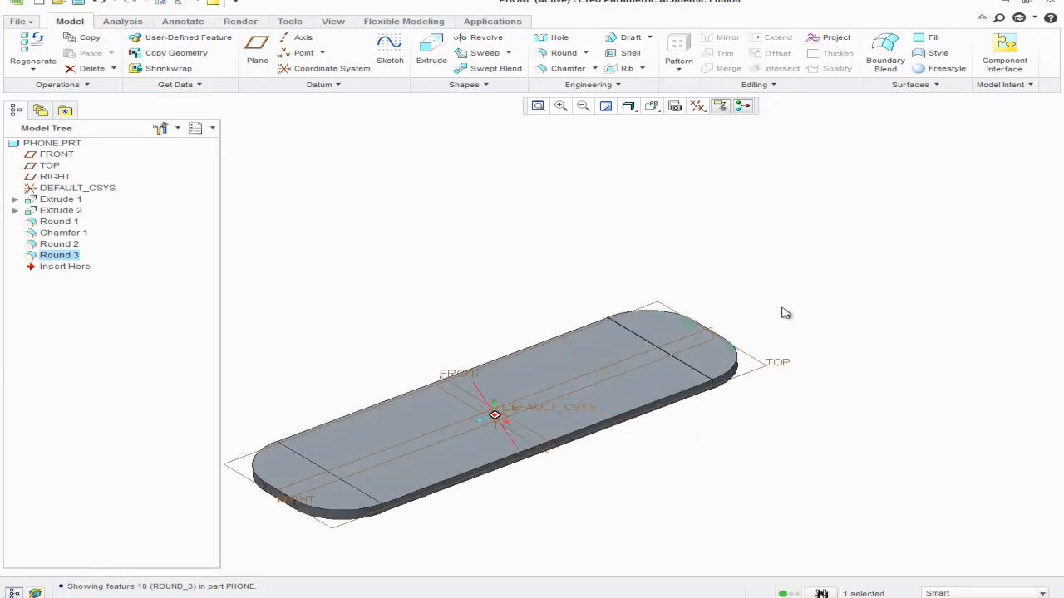
pyautogui.click(537, 108)
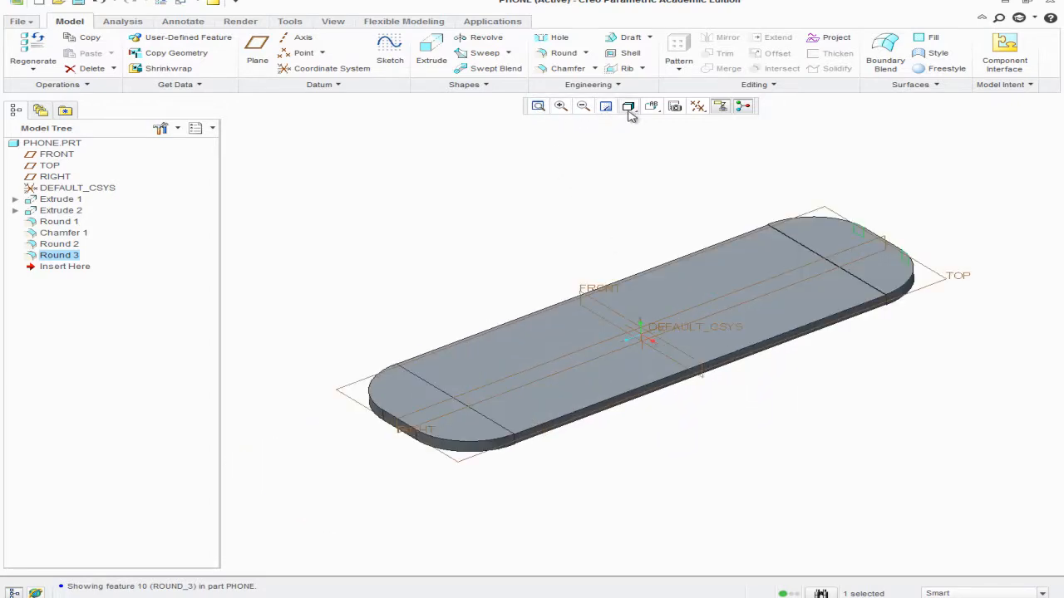
pyautogui.click(650, 106)
pyautogui.click(686, 181)
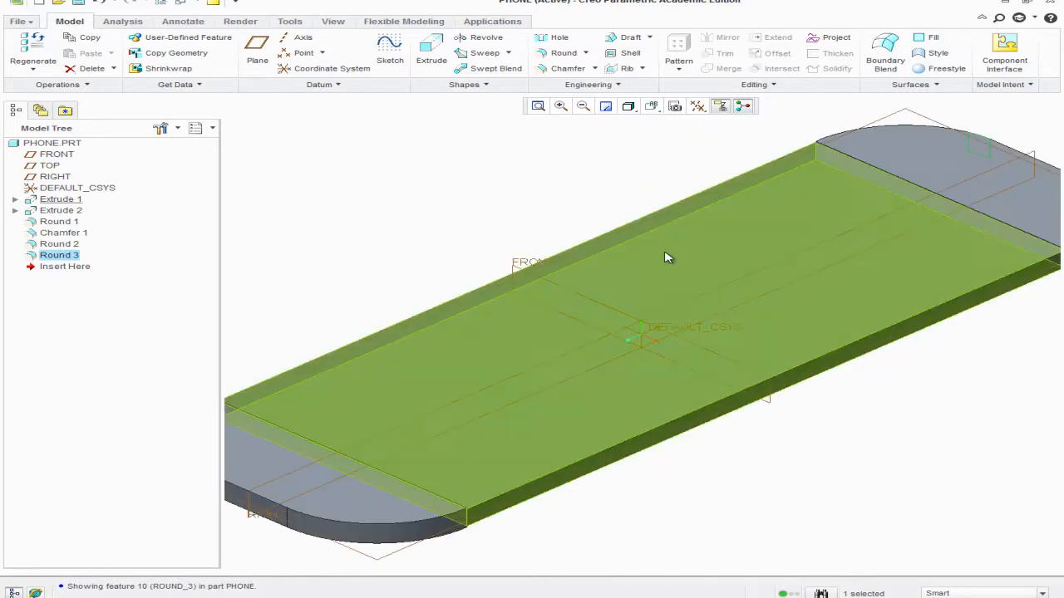
pyautogui.click(537, 105)
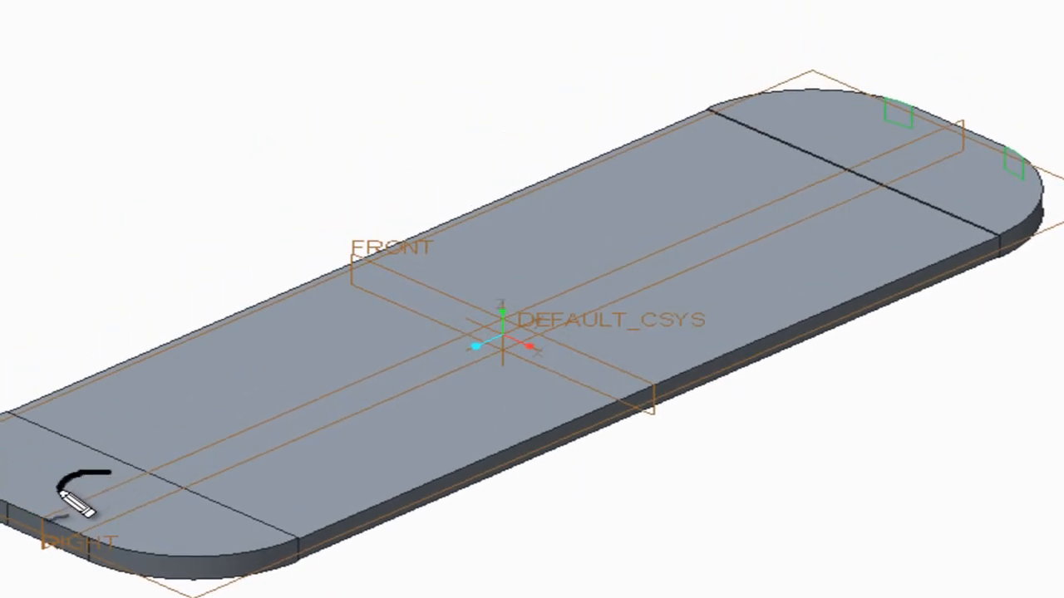
pyautogui.moveTo(61, 493)
pyautogui.mouseDown()
pyautogui.moveTo(102, 519)
pyautogui.moveTo(133, 492)
pyautogui.moveTo(111, 489)
pyautogui.moveTo(93, 504)
pyautogui.moveTo(90, 486)
pyautogui.moveTo(116, 504)
pyautogui.moveTo(96, 482)
pyautogui.mouseUp()
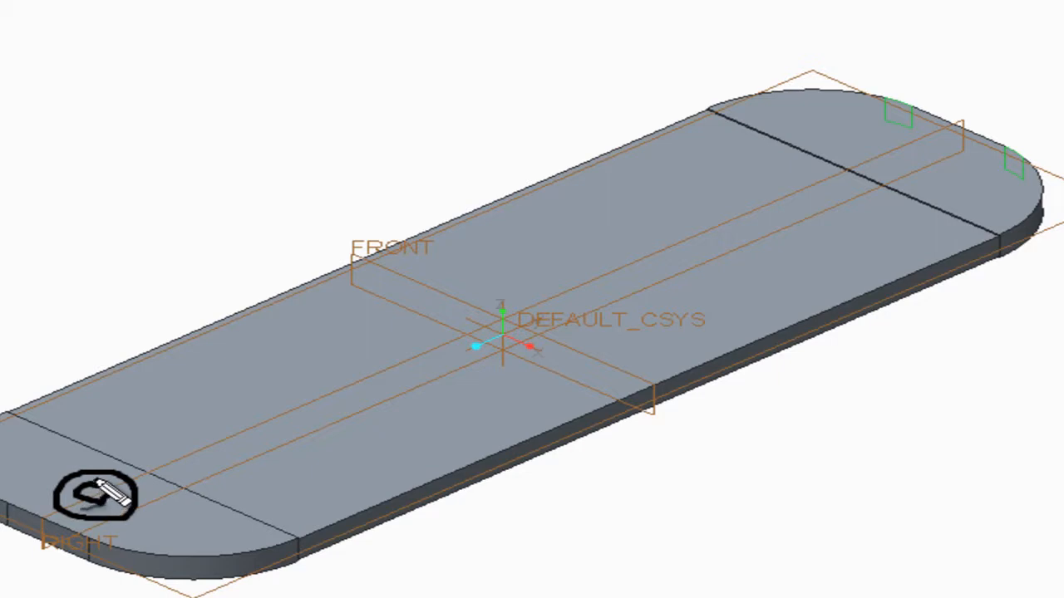
pyautogui.moveTo(856, 124)
pyautogui.mouseDown()
pyautogui.moveTo(846, 131)
pyautogui.moveTo(875, 150)
pyautogui.moveTo(926, 157)
pyautogui.moveTo(888, 131)
pyautogui.moveTo(846, 131)
pyautogui.mouseUp()
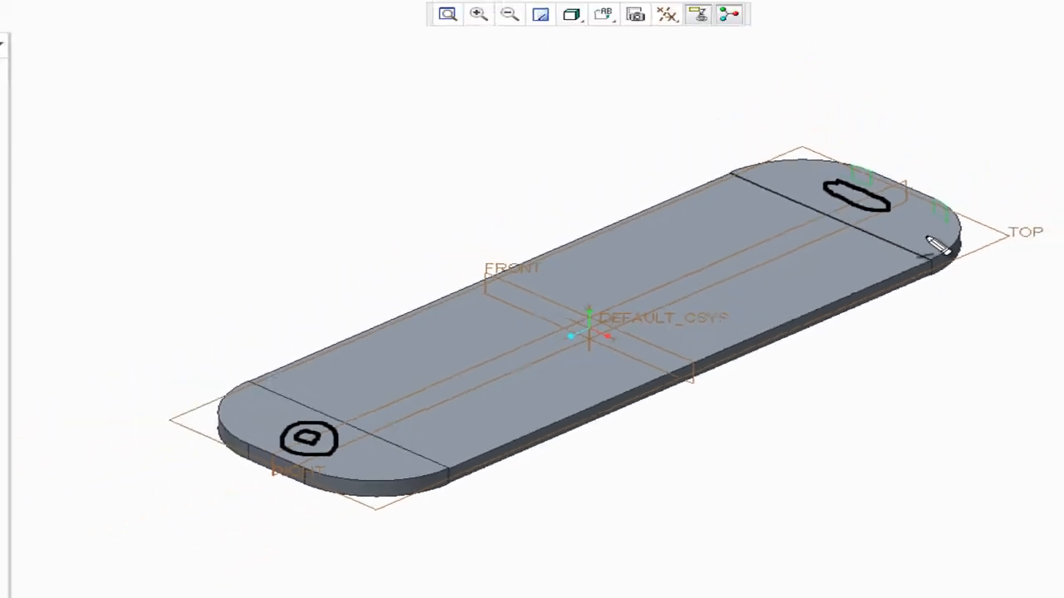
pyautogui.moveTo(1002, 189)
pyautogui.mouseDown()
pyautogui.moveTo(979, 196)
pyautogui.moveTo(1008, 210)
pyautogui.mouseUp()
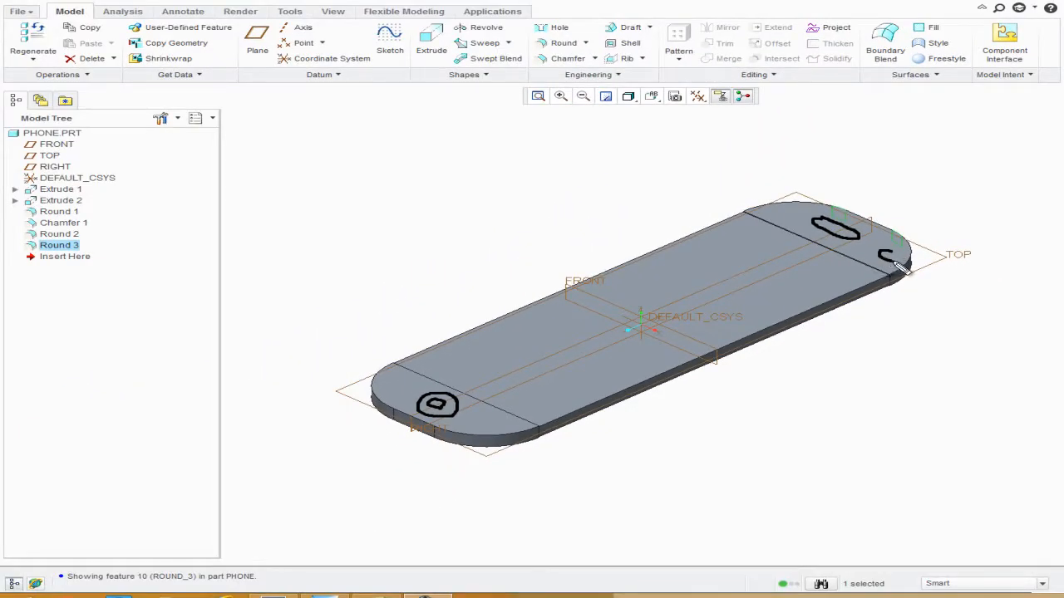
pyautogui.moveTo(894, 261); pyautogui.dragTo(886, 249)
pyautogui.moveTo(821, 229); pyautogui.dragTo(856, 241)
pyautogui.moveTo(781, 211)
pyautogui.mouseDown()
pyautogui.moveTo(772, 218)
pyautogui.moveTo(785, 221)
pyautogui.moveTo(781, 210)
pyautogui.mouseUp()
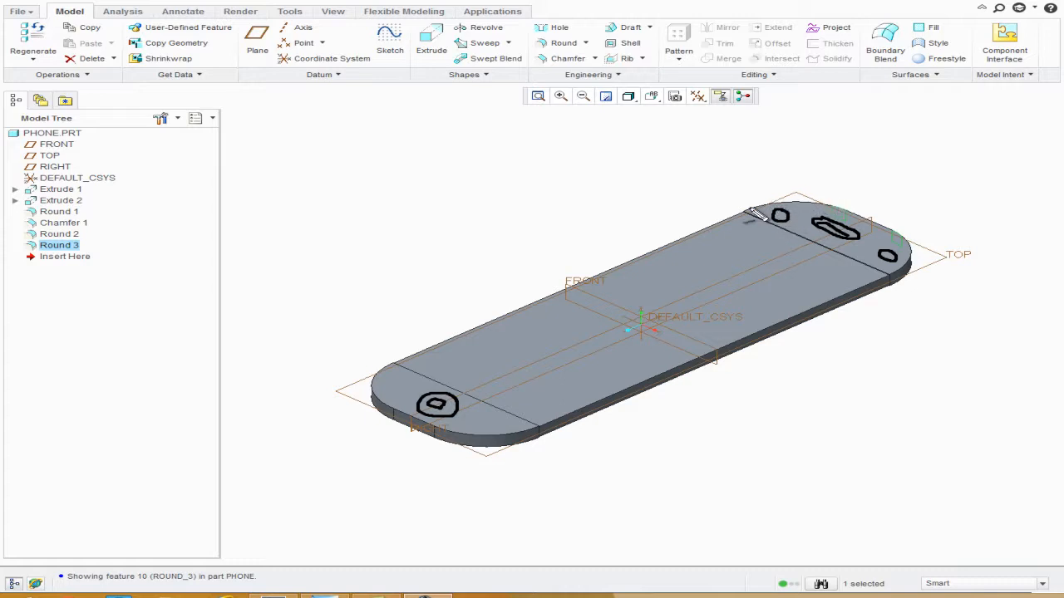
pyautogui.moveTo(748, 209)
pyautogui.mouseDown()
pyautogui.moveTo(830, 198)
pyautogui.moveTo(881, 211)
pyautogui.moveTo(911, 229)
pyautogui.moveTo(899, 272)
pyautogui.mouseUp()
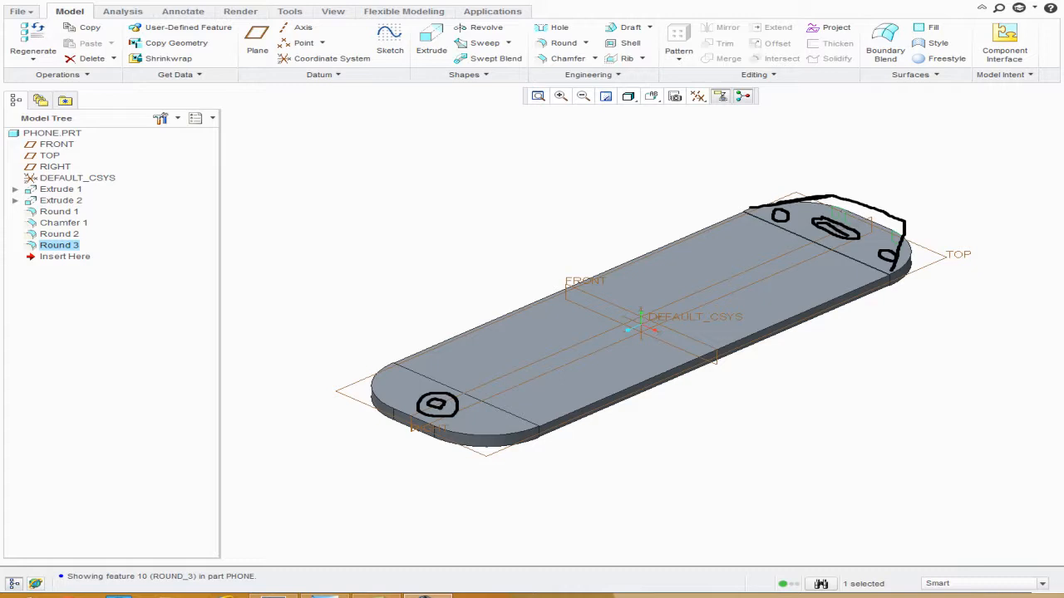
pyautogui.press('Escape')
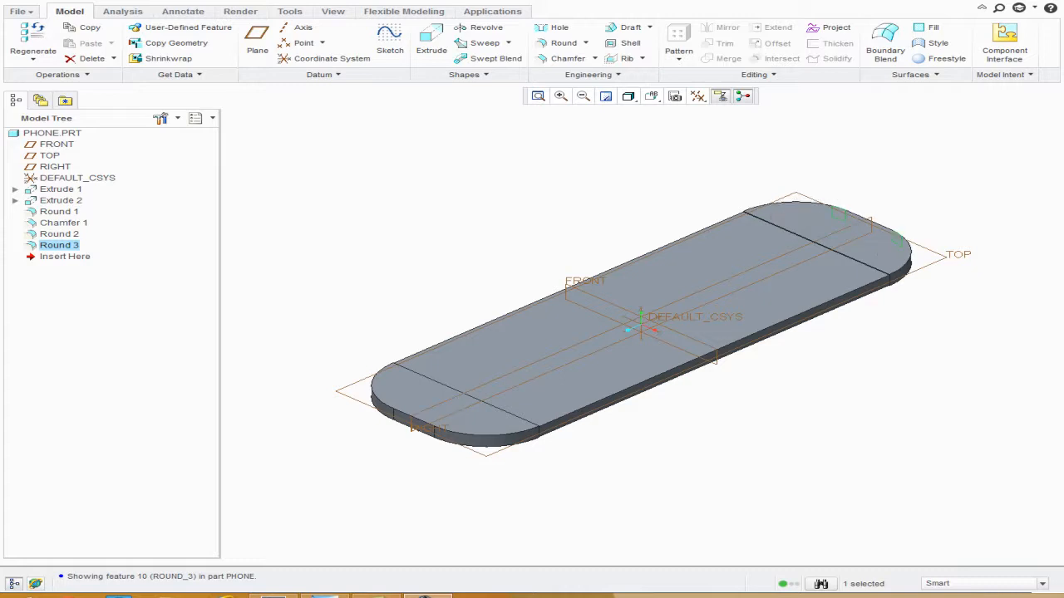
# Step: Start an extrusion with a sketch on the end sections' upper face and orient the sketch plane parallel to the screen
pyautogui.click(431, 37)
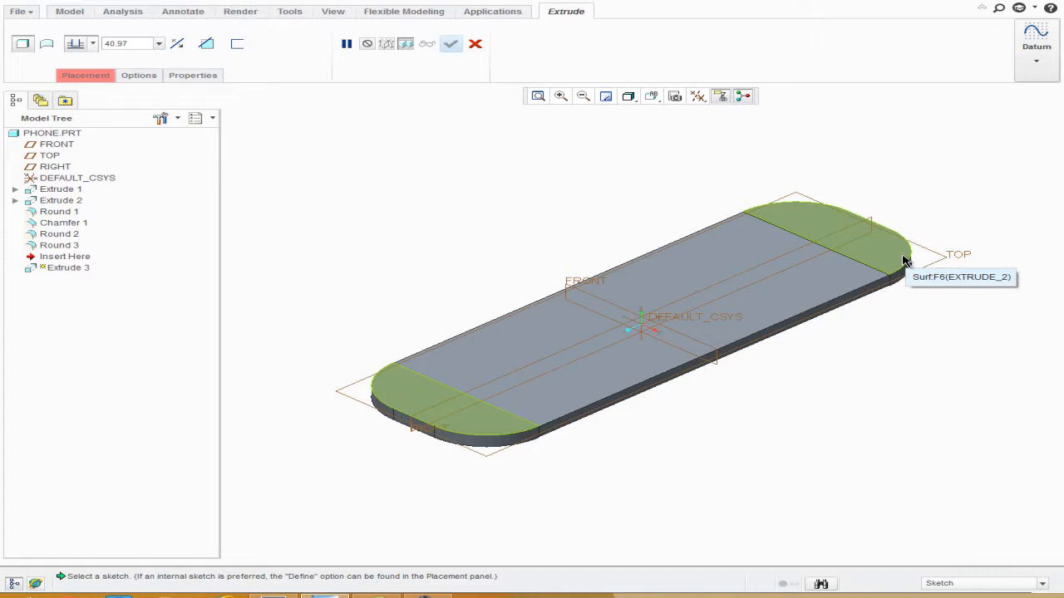
pyautogui.click(904, 260)
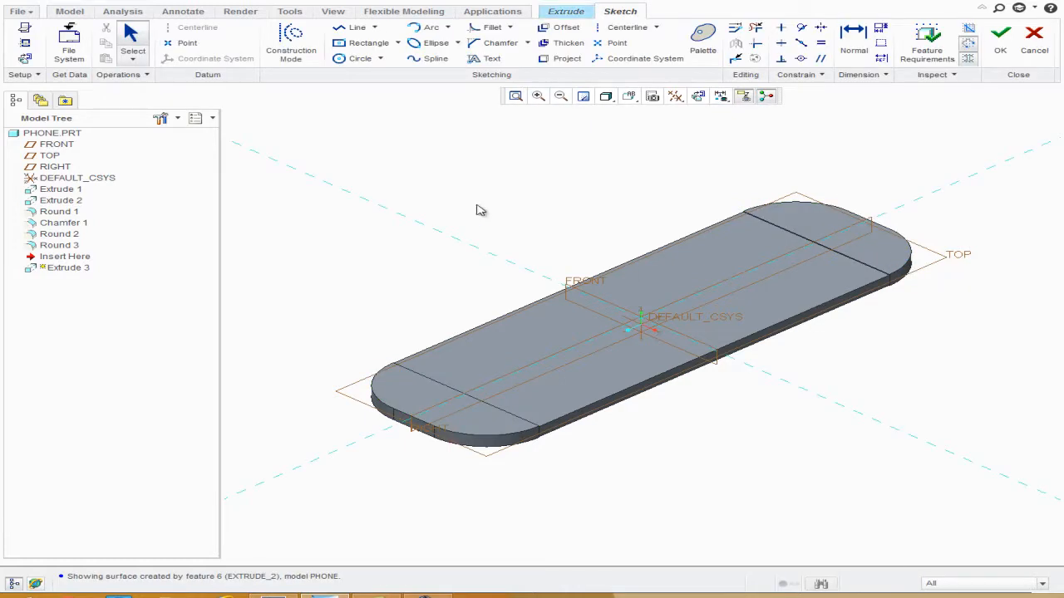
pyautogui.click(25, 58)
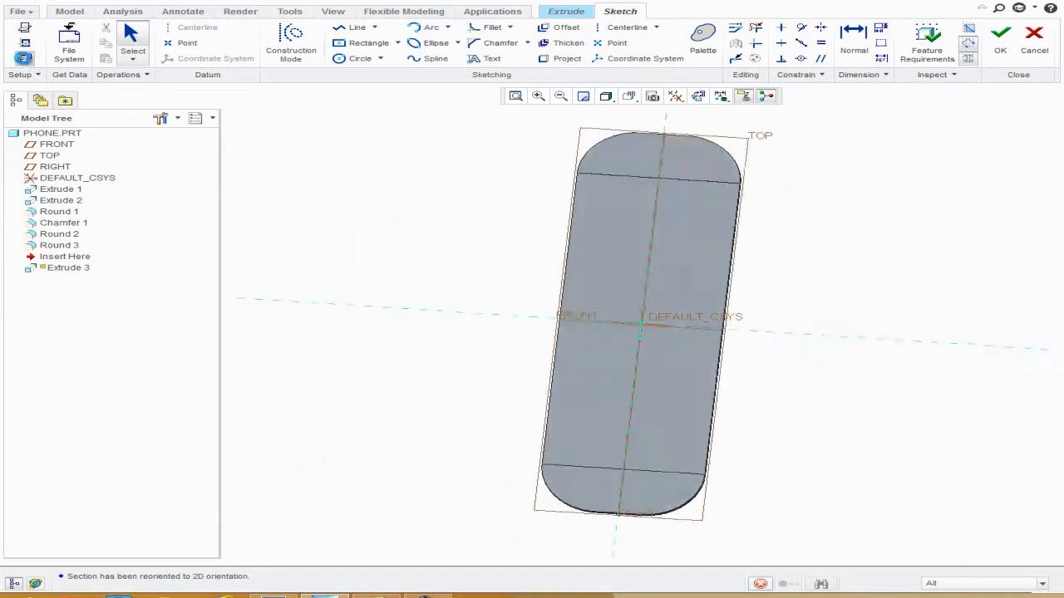
# Step: Sketch a rectangle about 27.2 by 3.6, centred on the vertical reference line, inside the upper end section
pyautogui.click(366, 42)
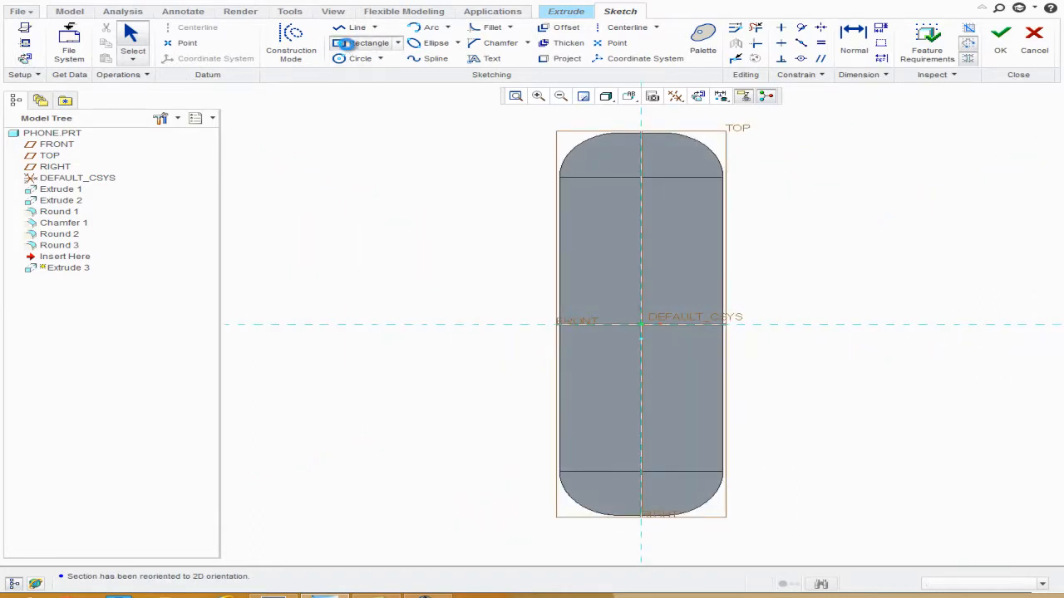
pyautogui.click(641, 166)
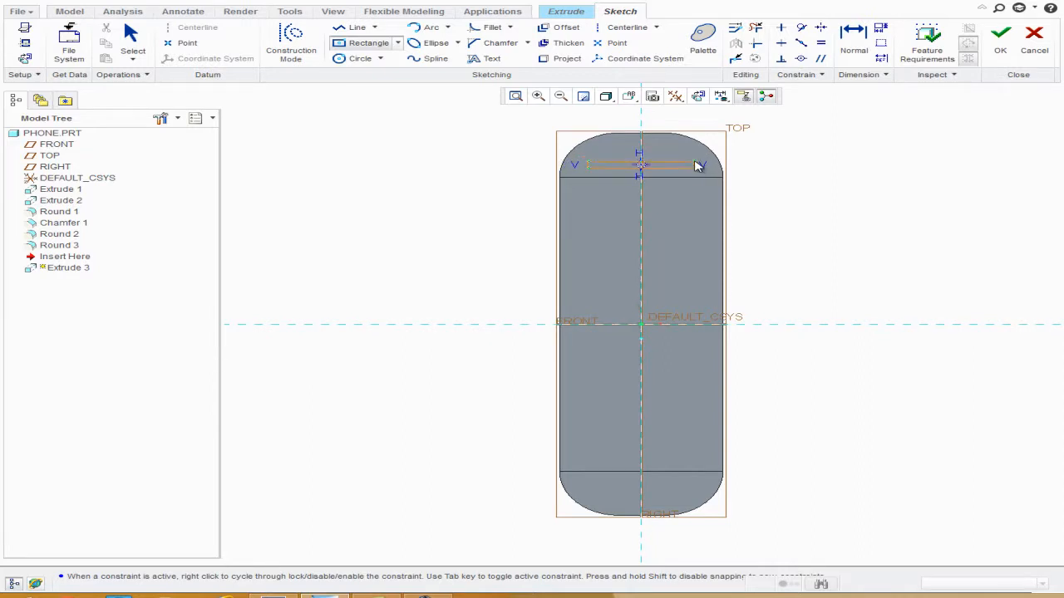
pyautogui.click(686, 164)
# Step: Sketch a circle about 4.8 in diameter just above the left end of the rectangle
pyautogui.click(364, 59)
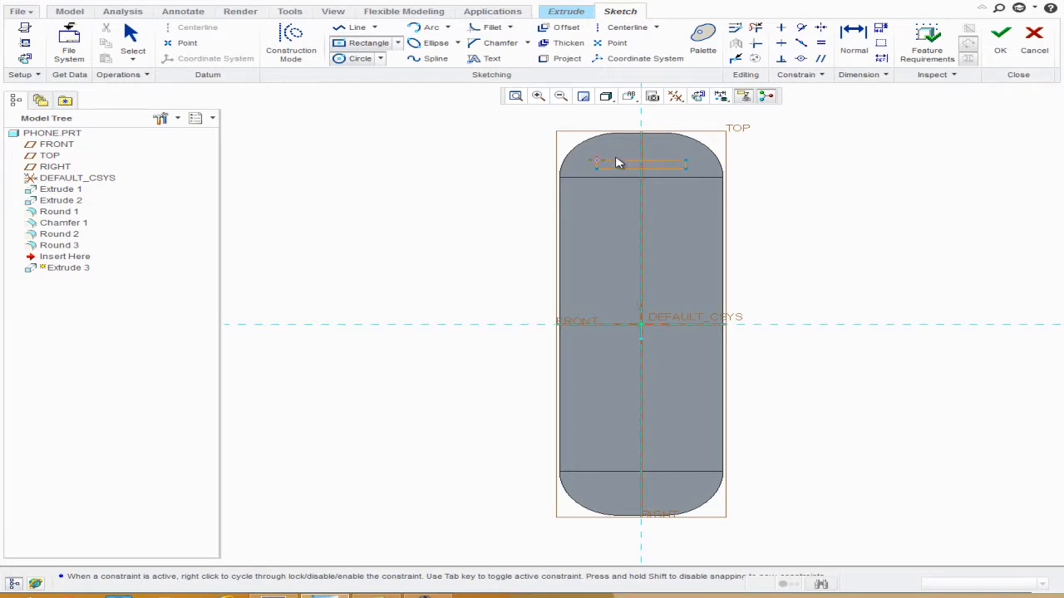
pyautogui.scroll(3, 615, 158)
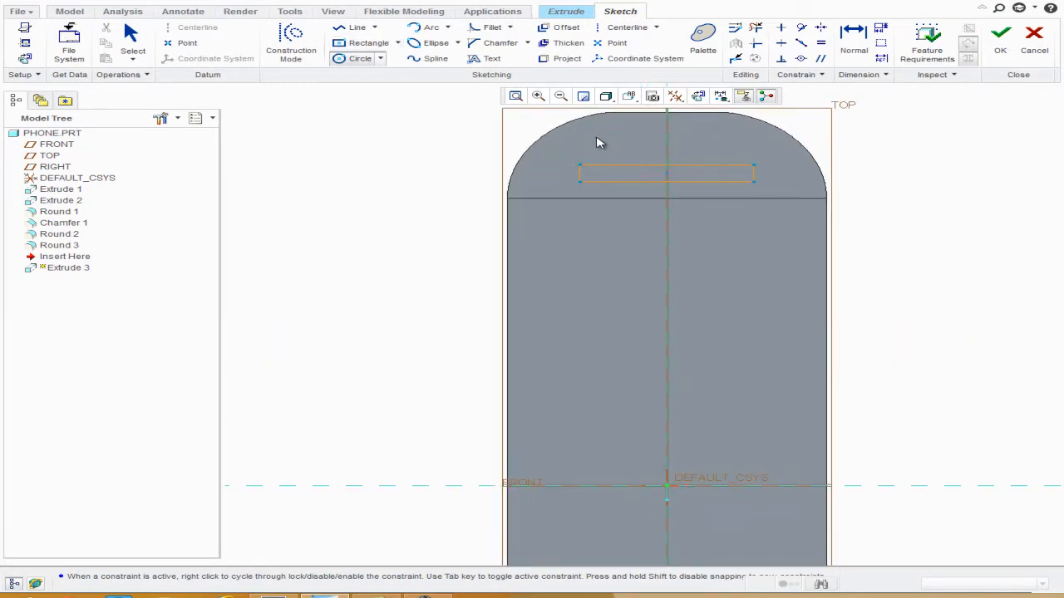
pyautogui.click(607, 147)
pyautogui.click(131, 33)
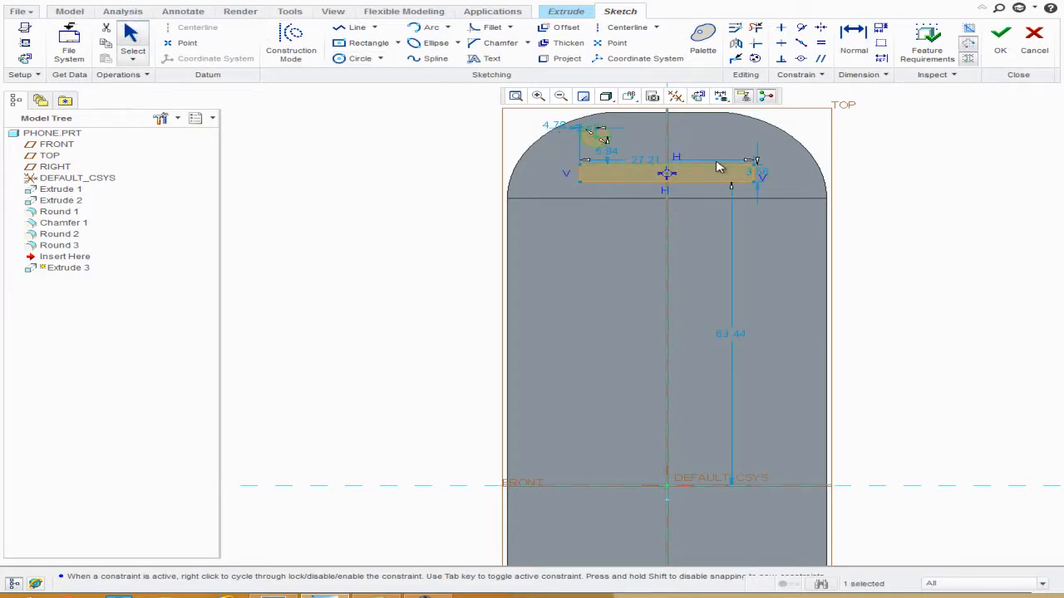
# Step: Set the rectangle's height to 3
pyautogui.doubleClick(756, 171)
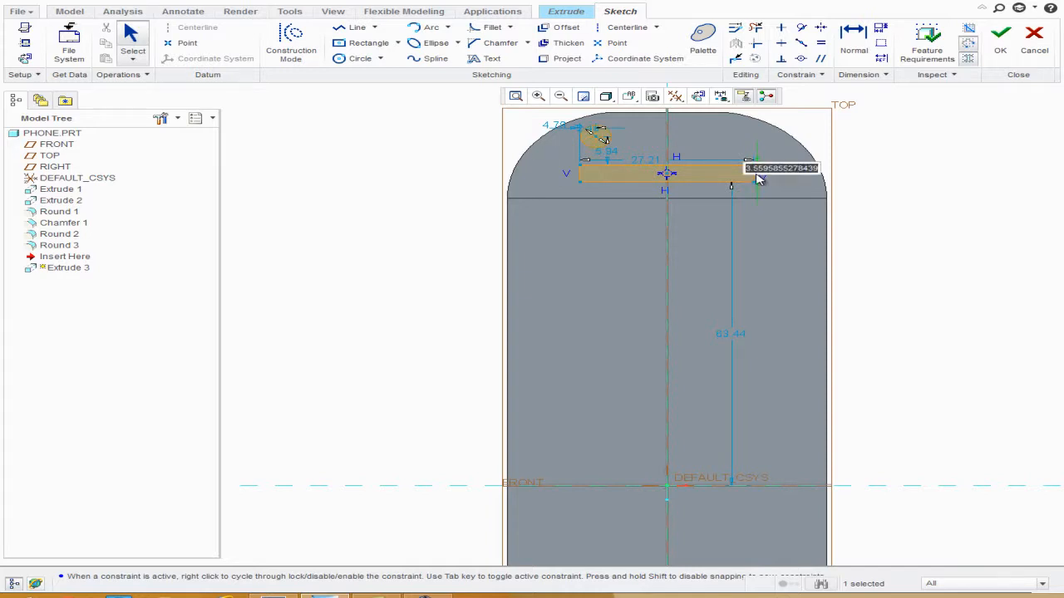
pyautogui.press('Return')
pyautogui.scroll(-3, 598, 147)
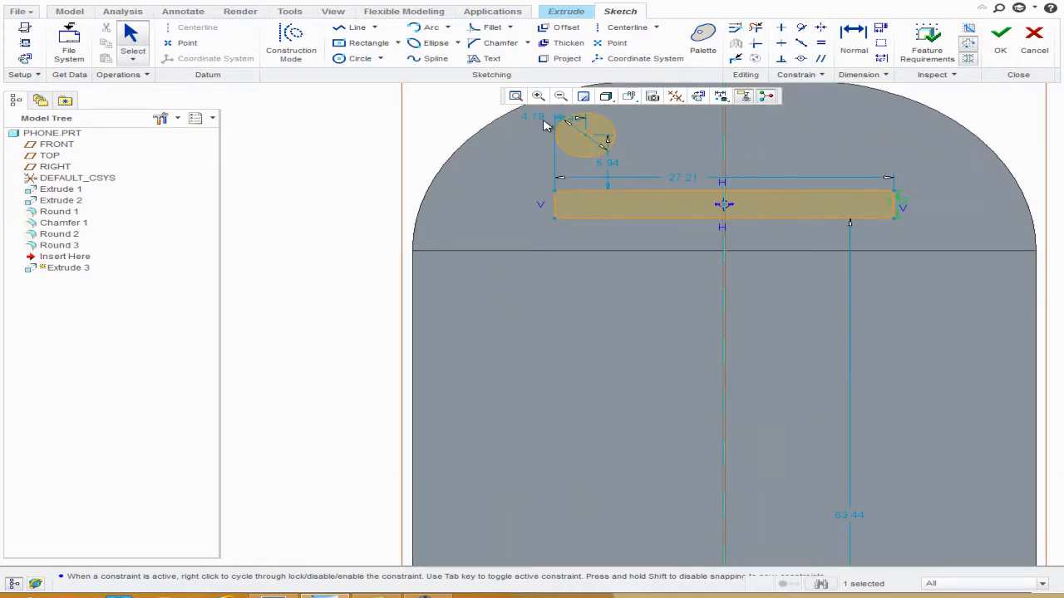
# Step: Set the small circle's diameter to 4 and its centre's distance above the rectangle's upper edge to 5
pyautogui.doubleClick(528, 116)
pyautogui.write('3')
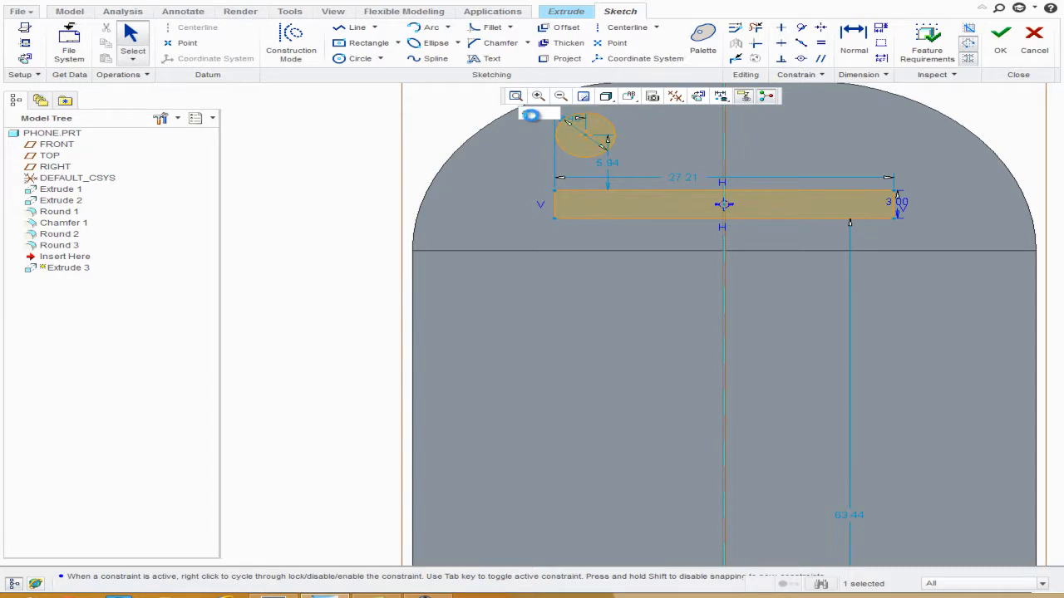
pyautogui.press('Return')
pyautogui.doubleClick(609, 163)
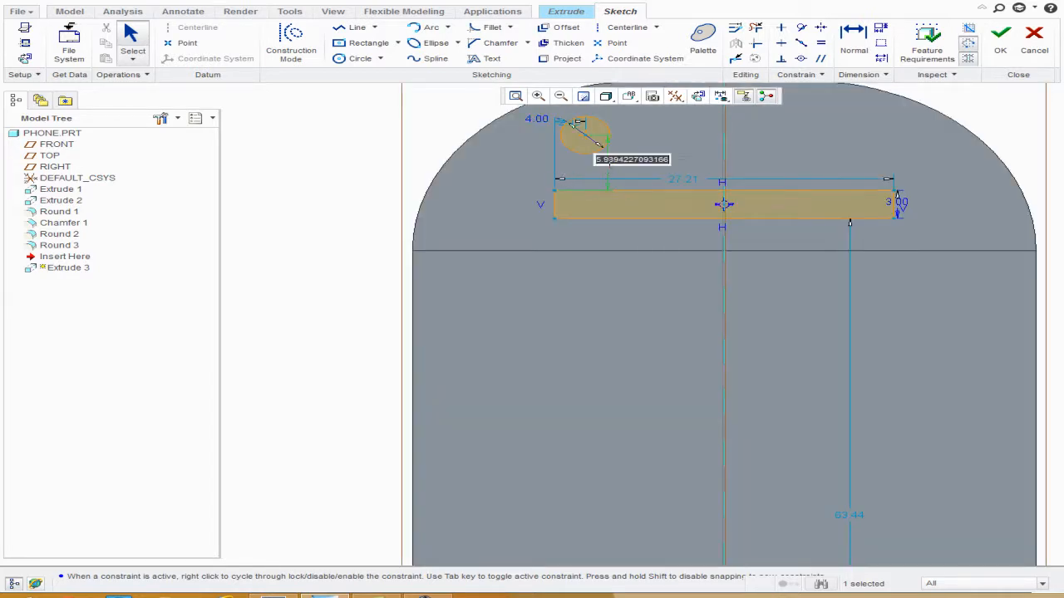
pyautogui.write('5')
pyautogui.press('Return')
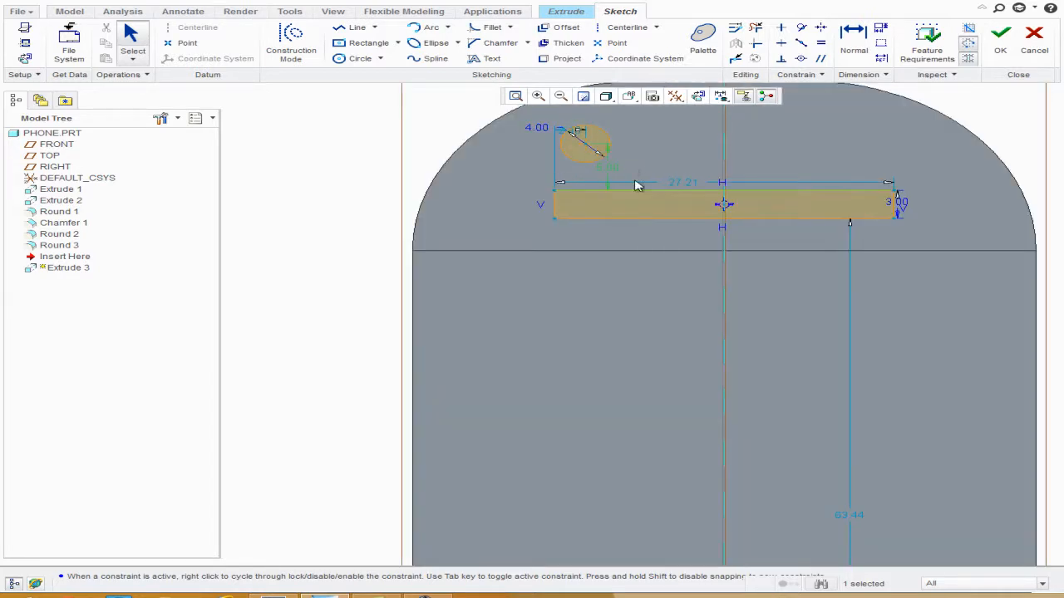
# Step: Set the rectangle's length to 30
pyautogui.doubleClick(679, 185)
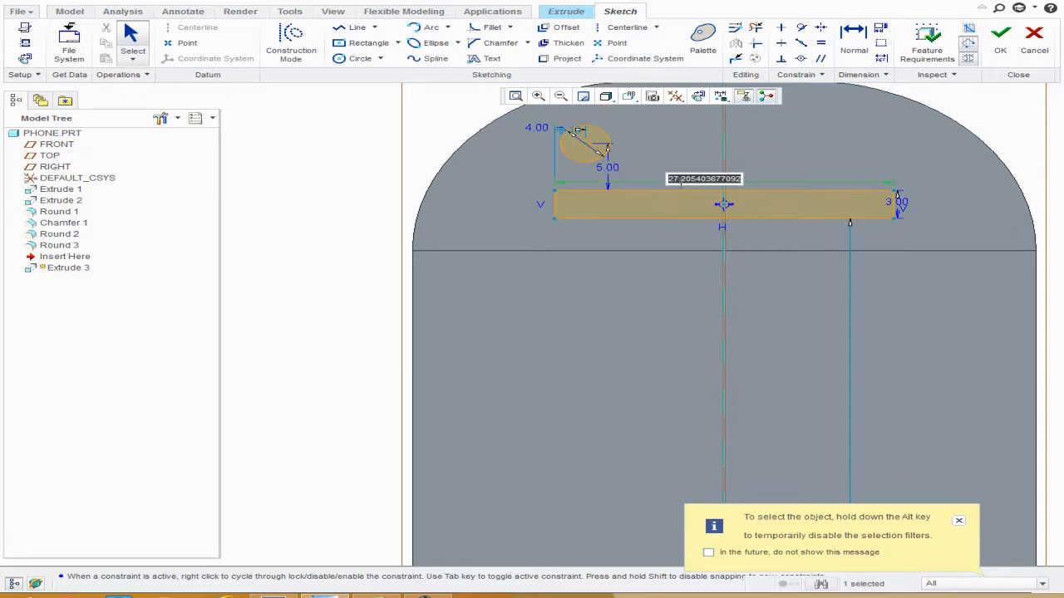
pyautogui.write('30')
pyautogui.press('Return')
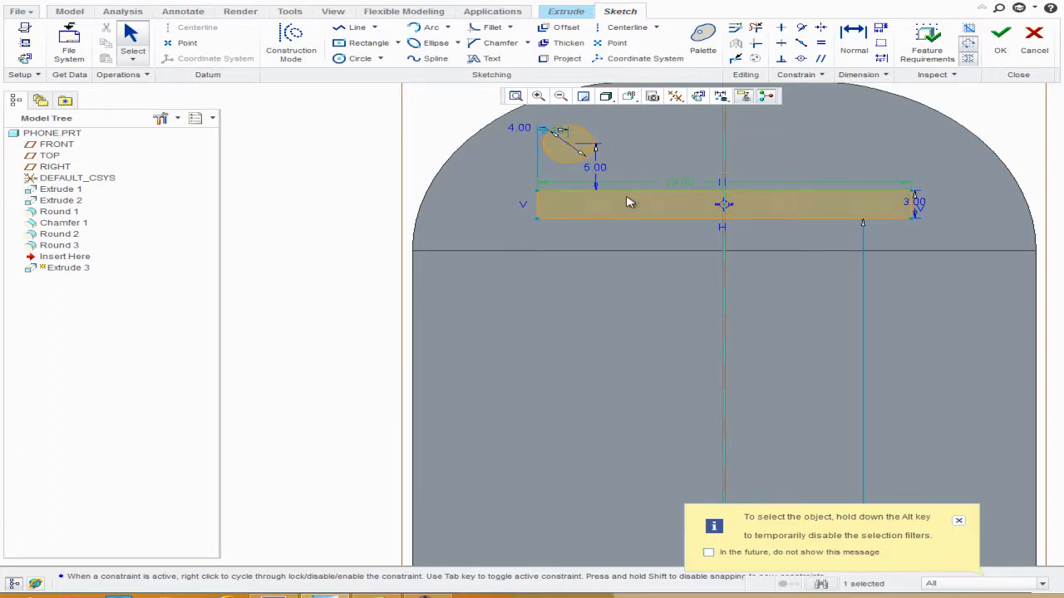
# Step: Draw a circle at the midpoint of each short side of the rectangle, passing through that side's corners
pyautogui.click(357, 58)
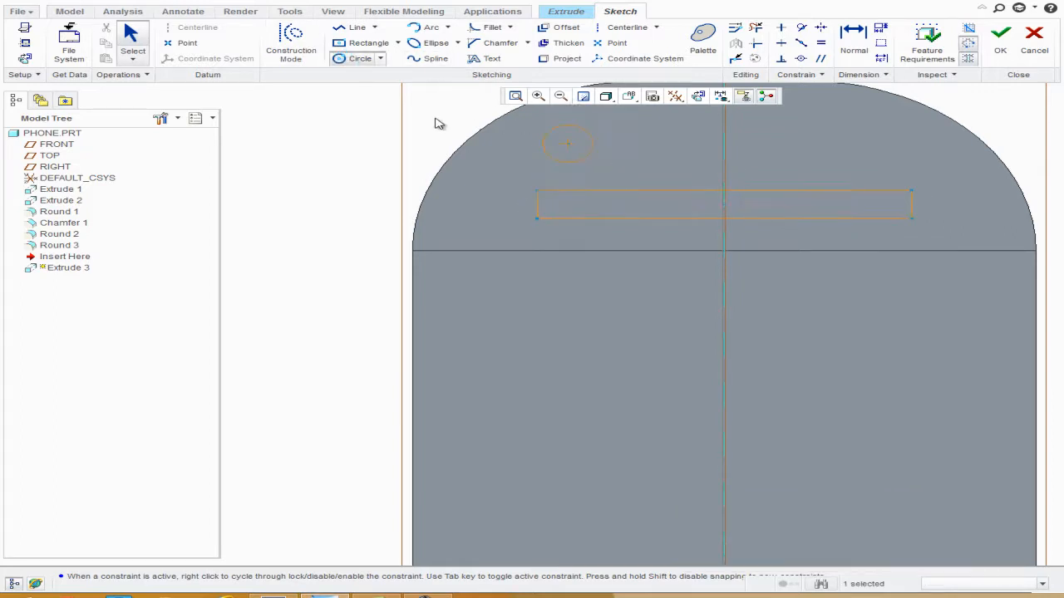
pyautogui.click(541, 194)
pyautogui.click(909, 204)
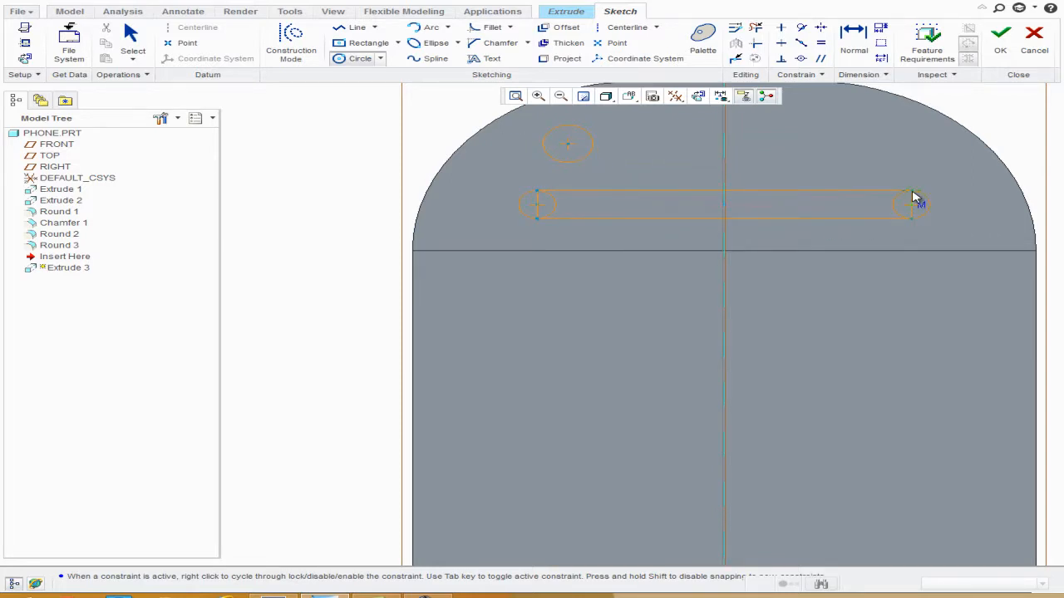
pyautogui.click(914, 197)
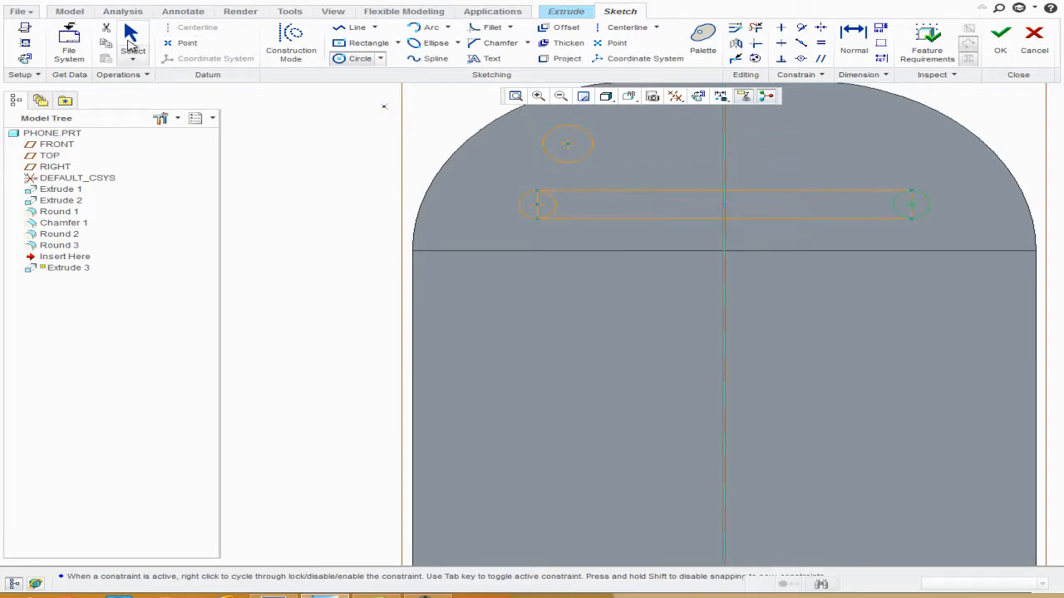
pyautogui.click(133, 38)
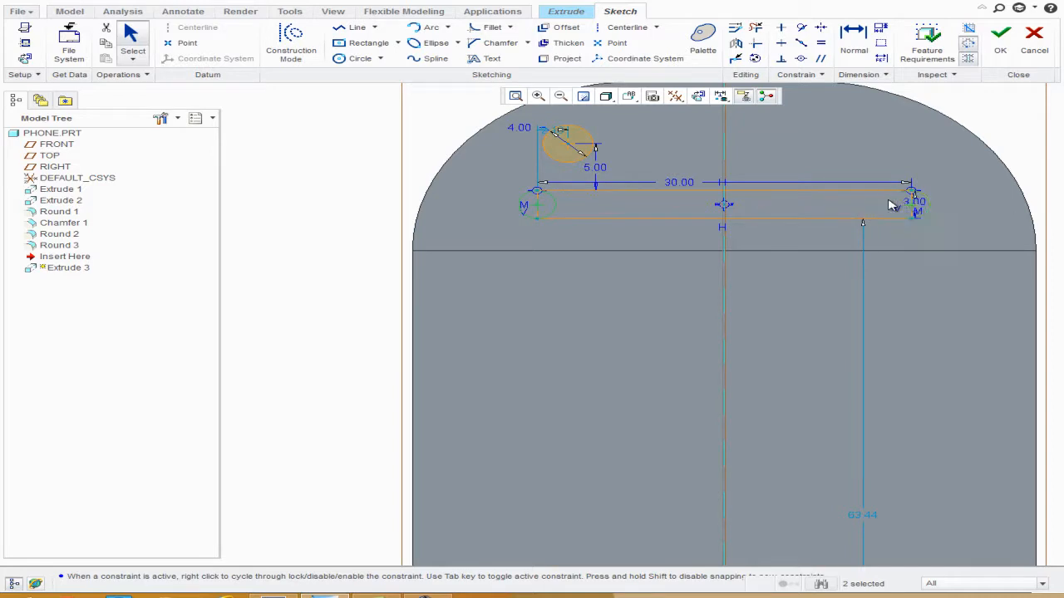
pyautogui.click(852, 251)
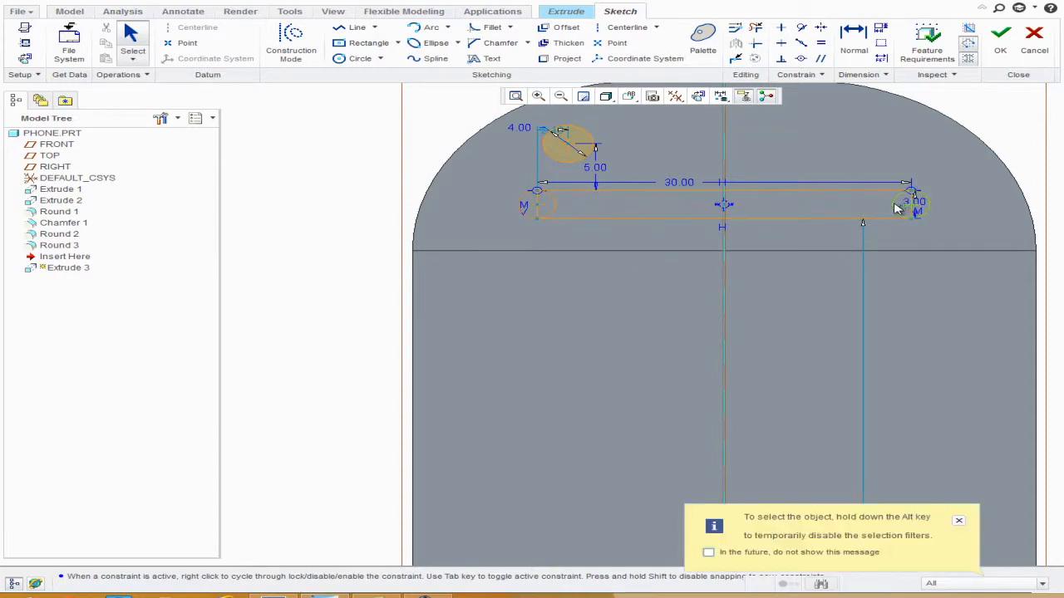
# Step: Trim away the inner halves of both end circles so that only the outward arcs remain
pyautogui.click(756, 29)
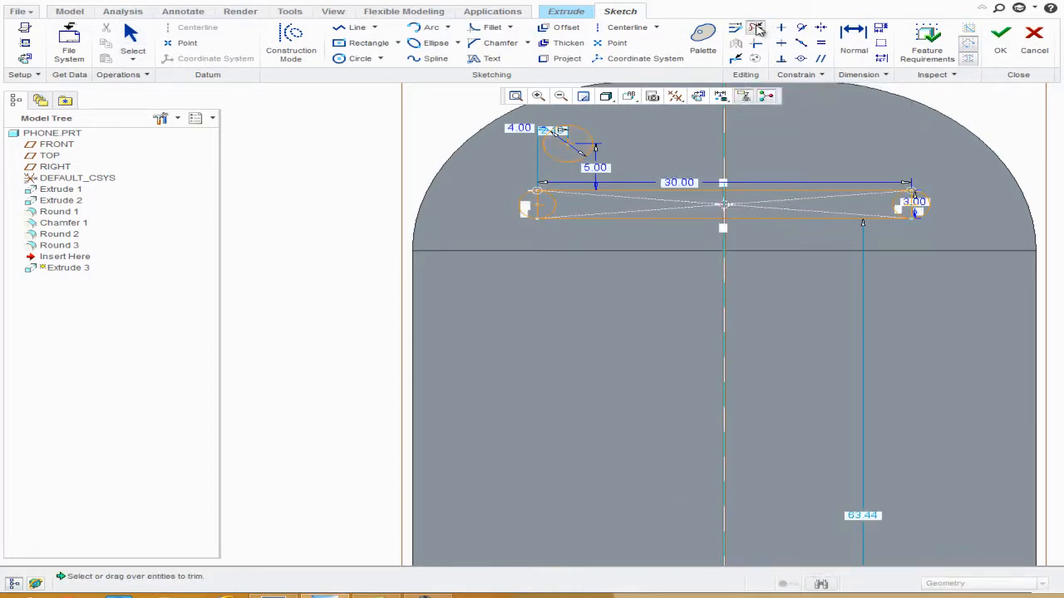
pyautogui.click(539, 214)
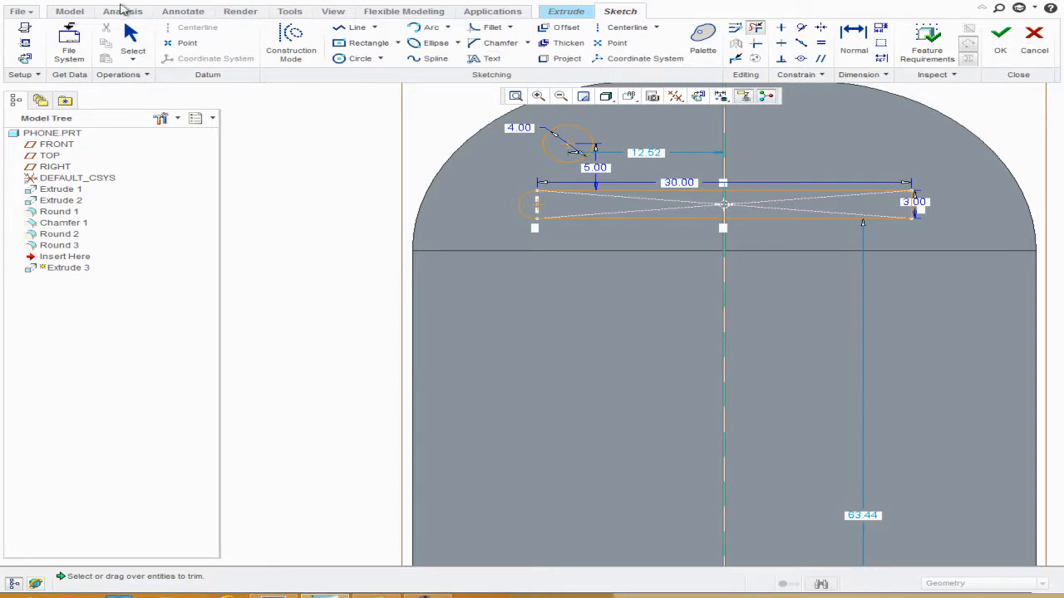
pyautogui.click(106, 2)
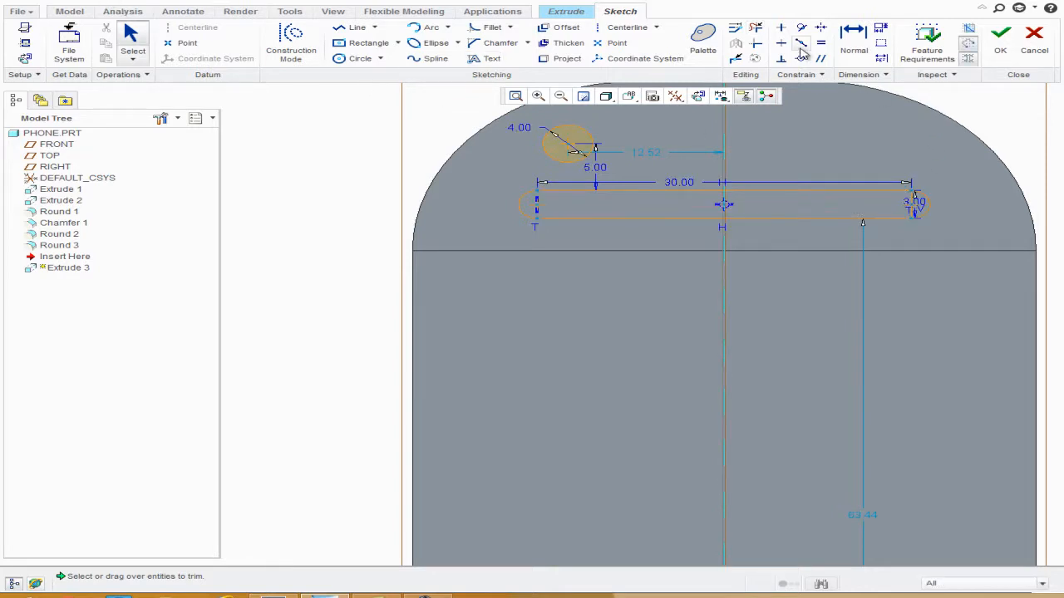
# Step: Trim the rectangle's two short sides so that the long edges and end arcs form one closed slot
pyautogui.click(755, 28)
pyautogui.scroll(-2, 926, 207)
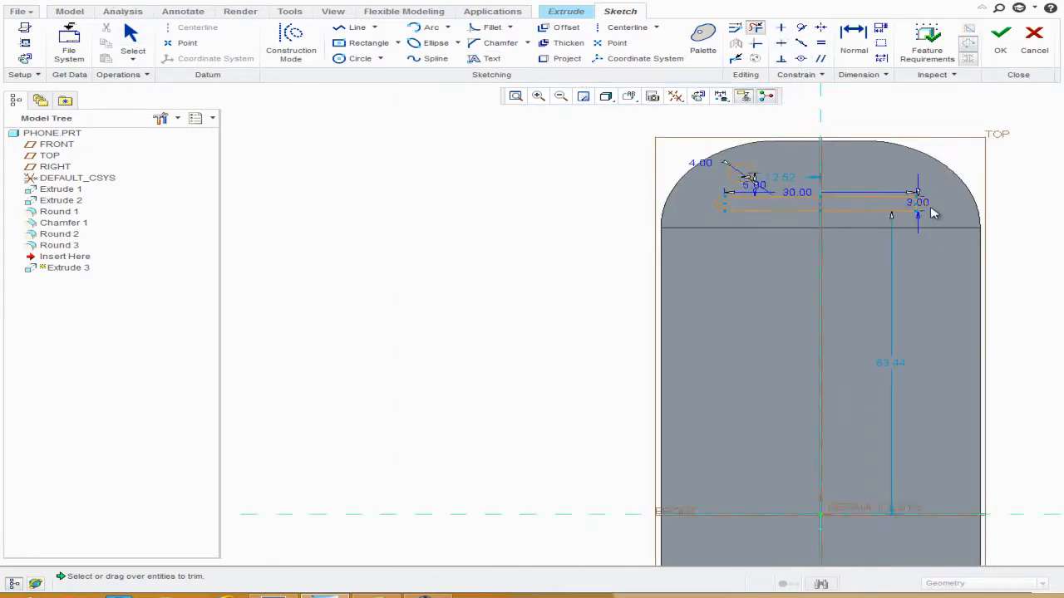
pyautogui.scroll(5, 922, 211)
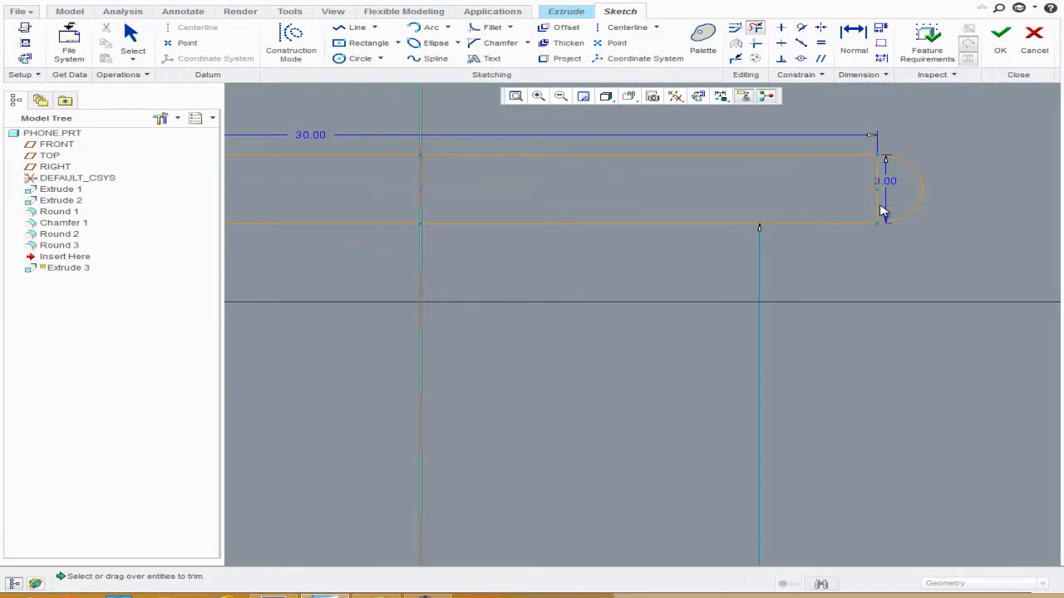
pyautogui.click(515, 96)
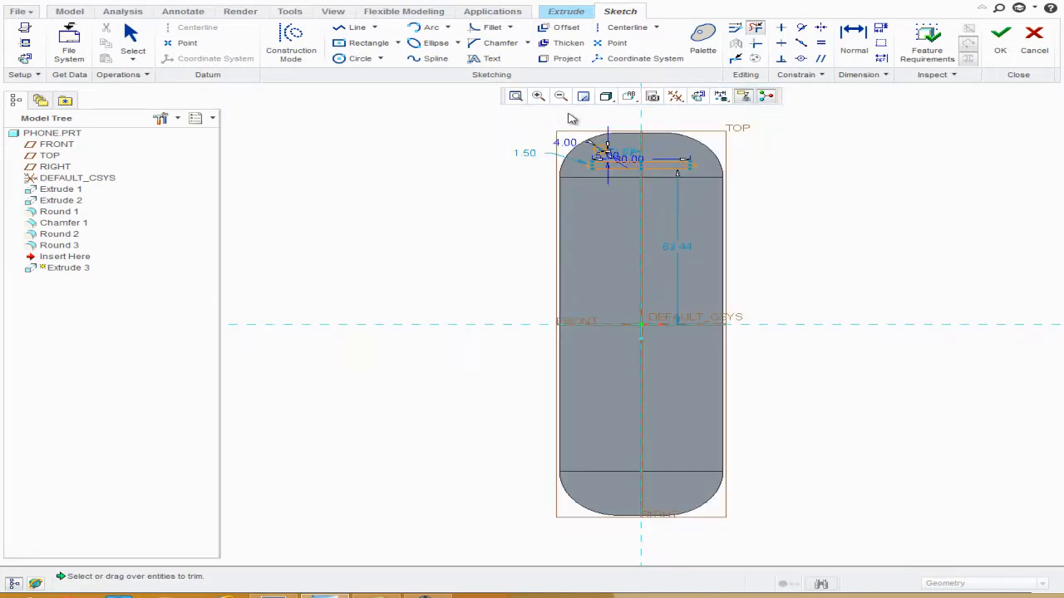
pyautogui.click(138, 50)
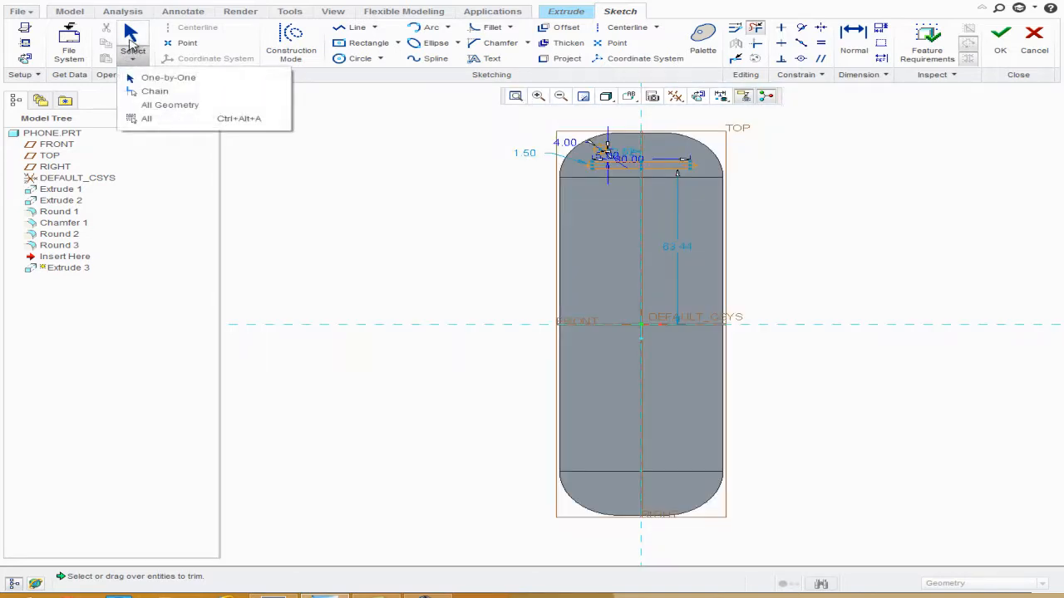
pyautogui.click(130, 28)
# Step: Sketch a circle about 8.1 in diameter, centred on the vertical reference line, in the lower end section
pyautogui.scroll(5, 639, 160)
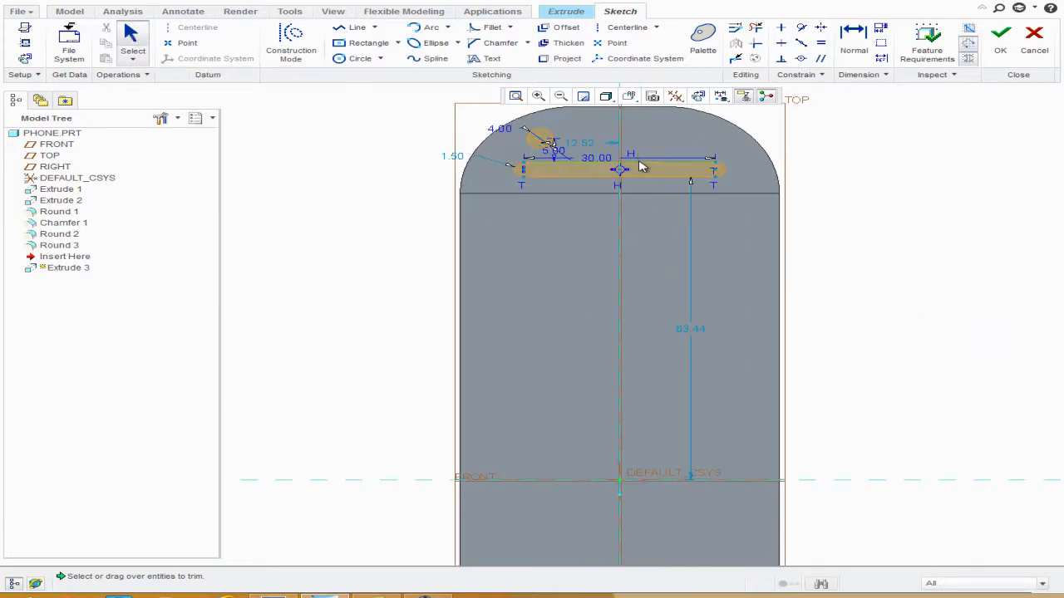
pyautogui.scroll(-5, 640, 167)
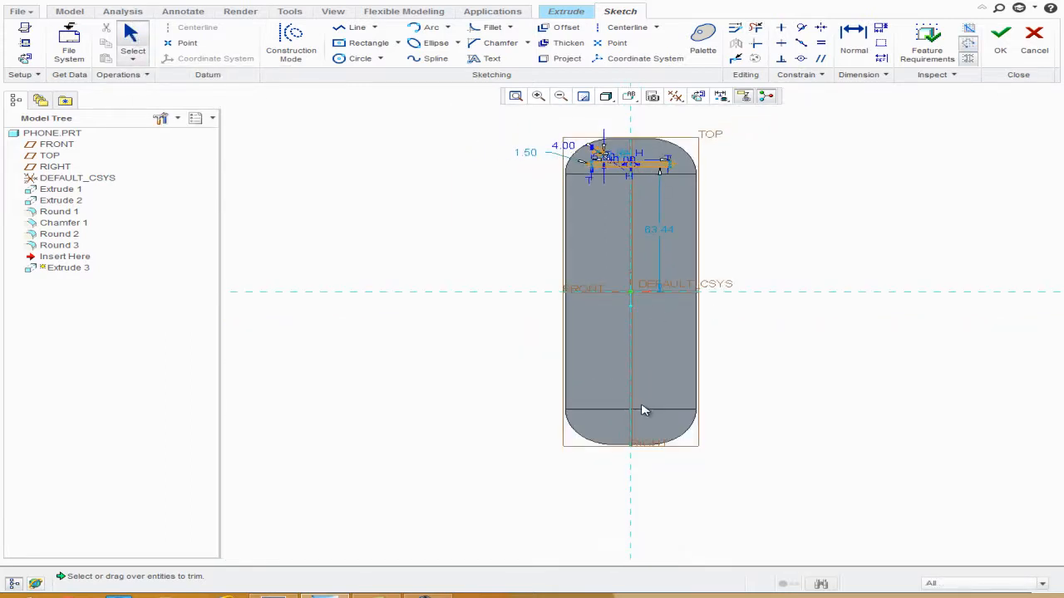
pyautogui.scroll(5, 636, 441)
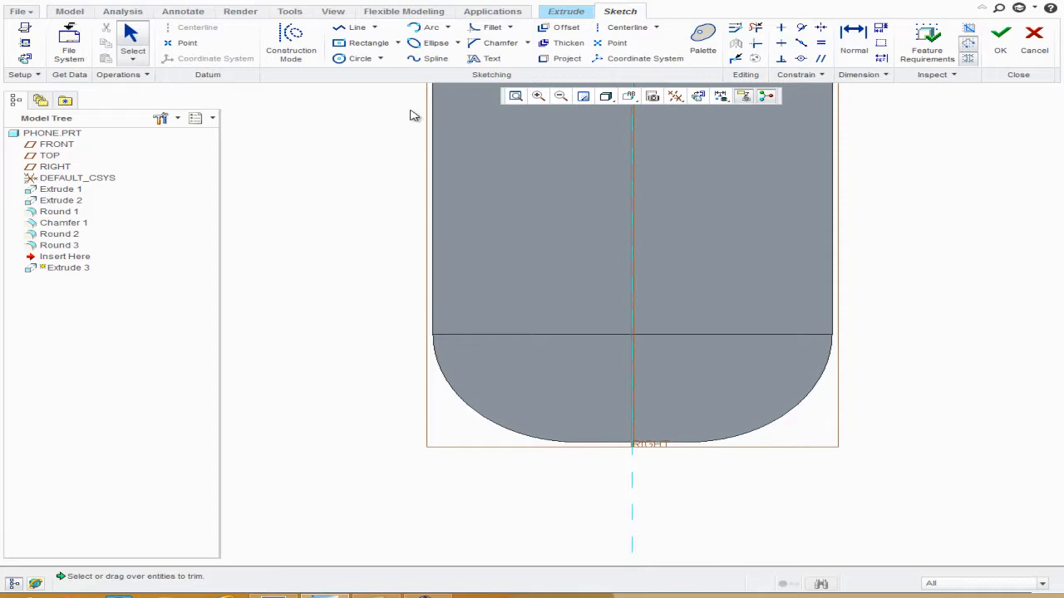
pyautogui.click(341, 59)
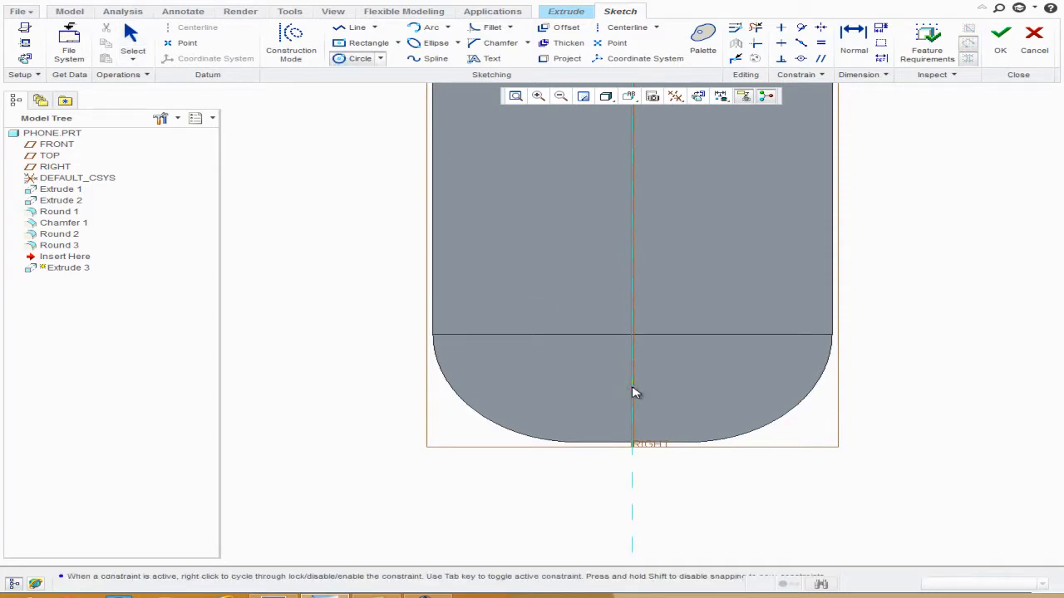
pyautogui.click(664, 383)
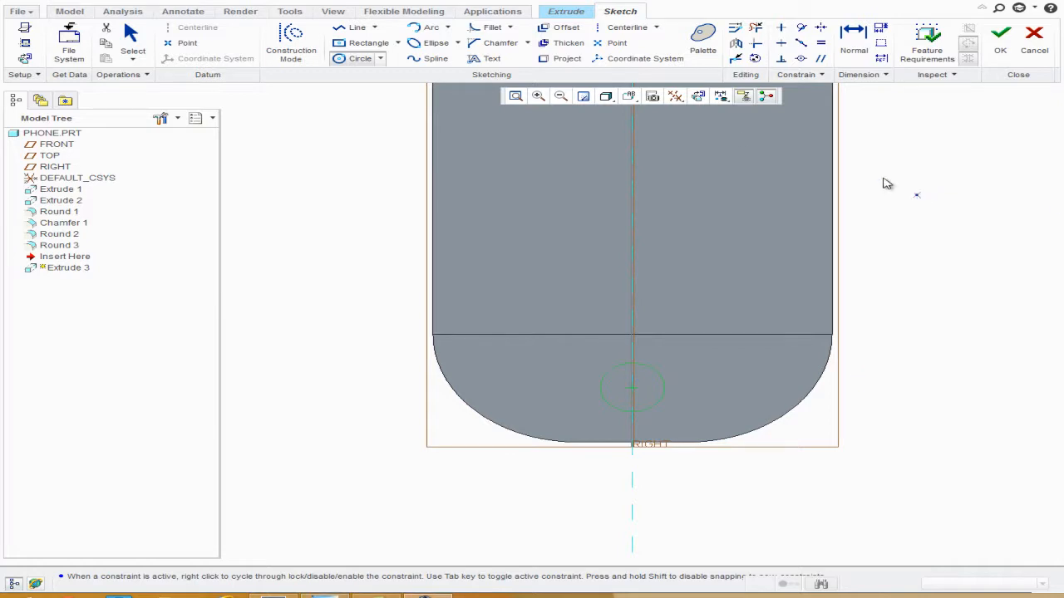
pyautogui.click(130, 40)
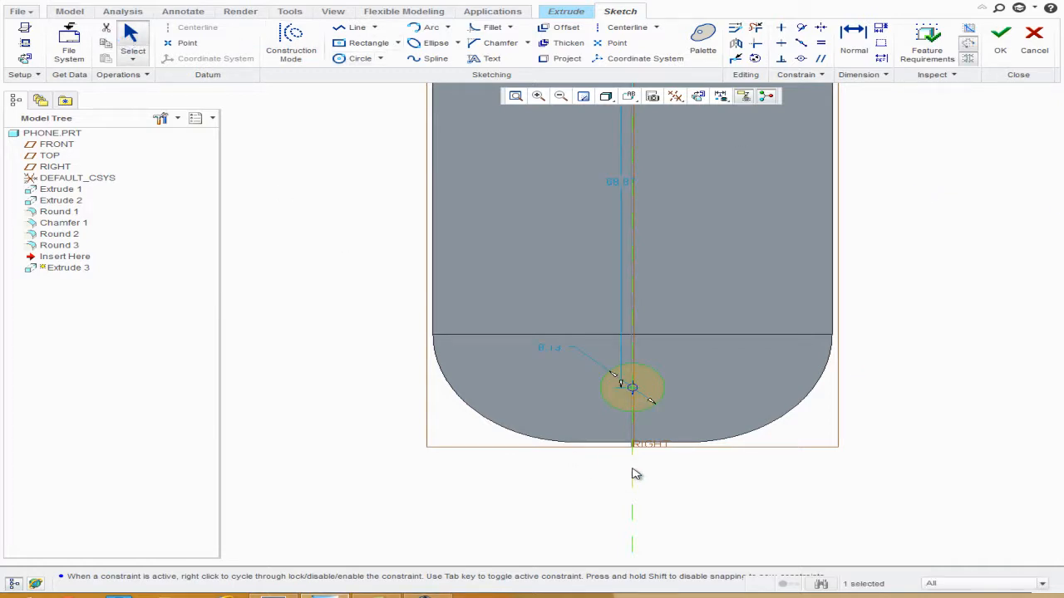
pyautogui.scroll(-5, 741, 436)
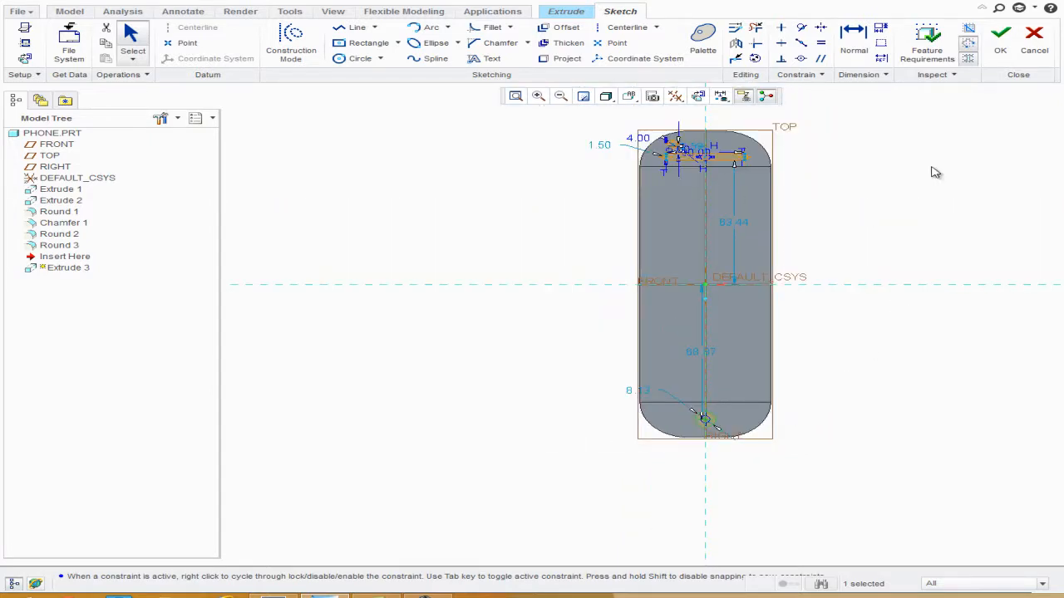
# Step: Finish the sketch and cut its slot and both circles 0.50 deep into the end sections' top surfaces, reversing the extrusion into the body
pyautogui.click(1004, 43)
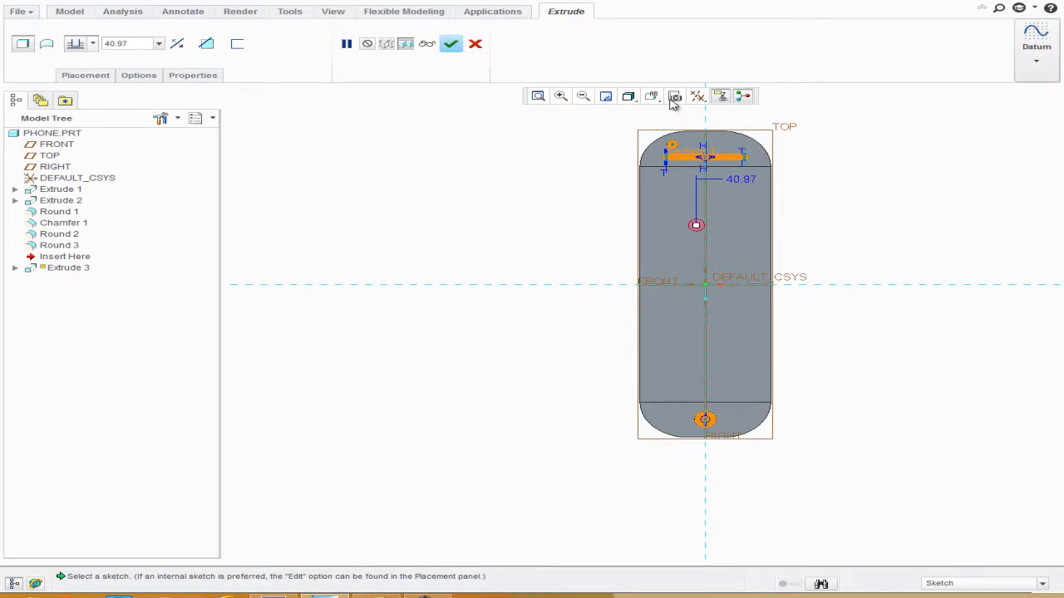
pyautogui.click(655, 99)
pyautogui.click(716, 171)
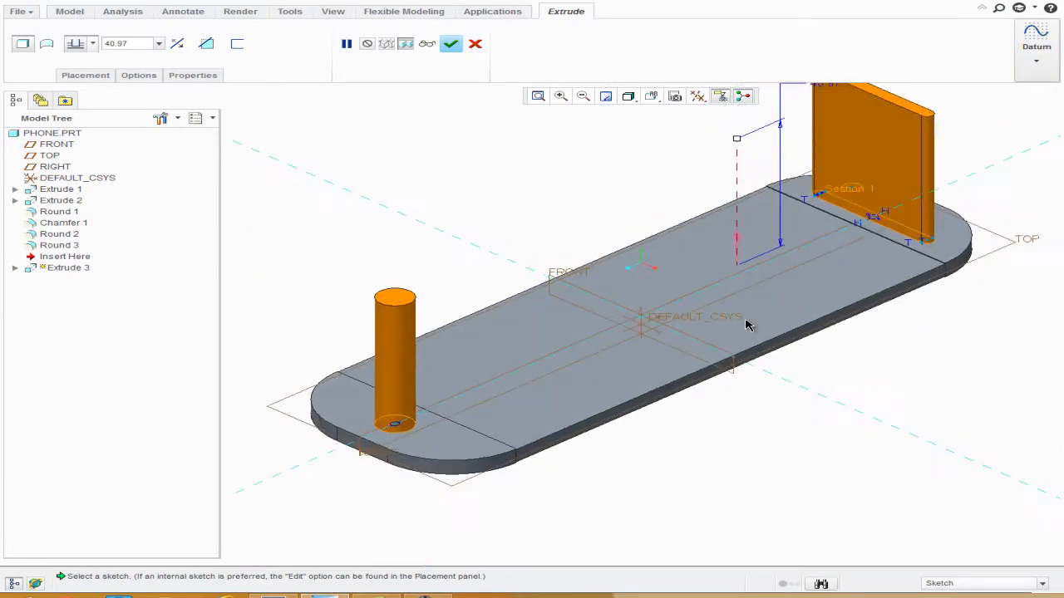
pyautogui.scroll(-3, 580, 351)
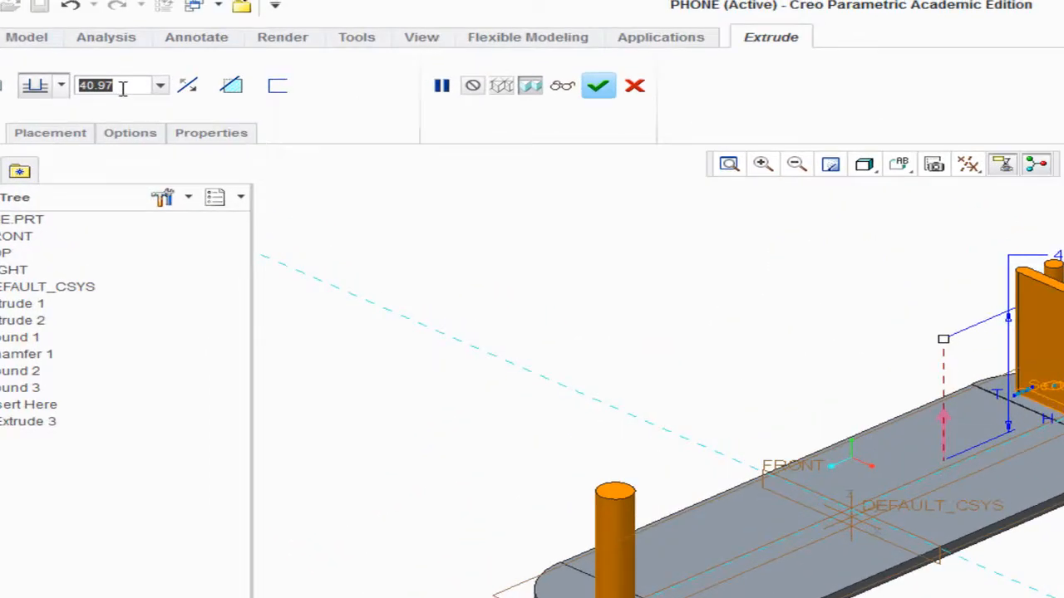
pyautogui.write('0.5')
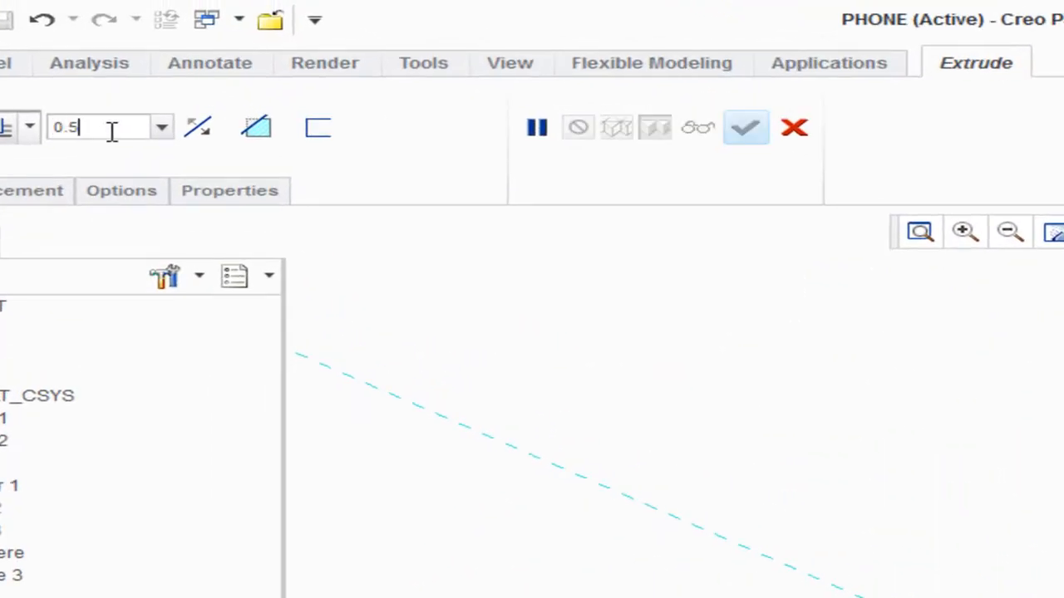
pyautogui.write('0')
pyautogui.press('Return')
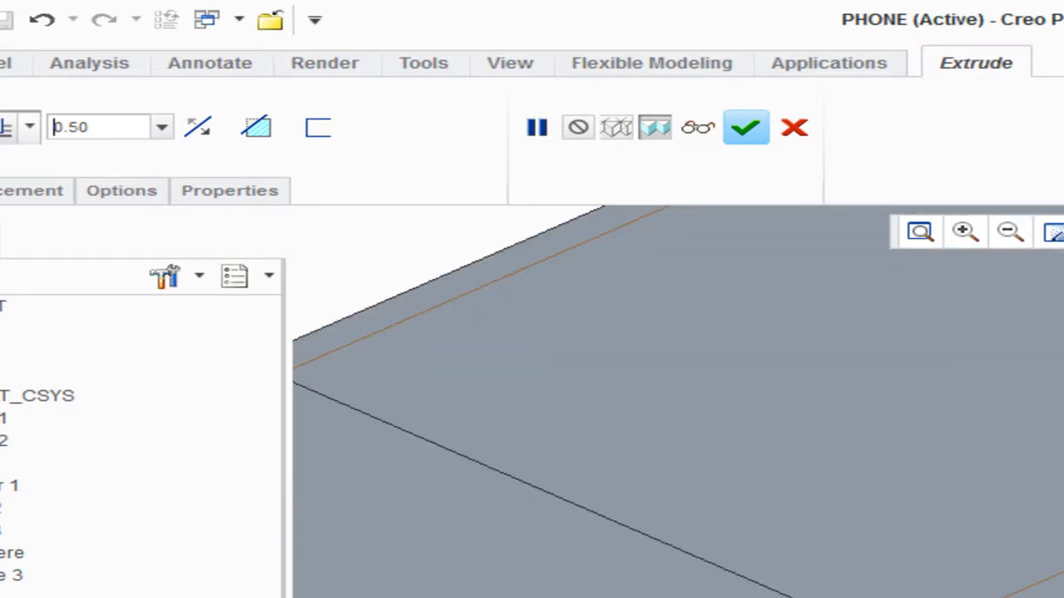
pyautogui.click(270, 124)
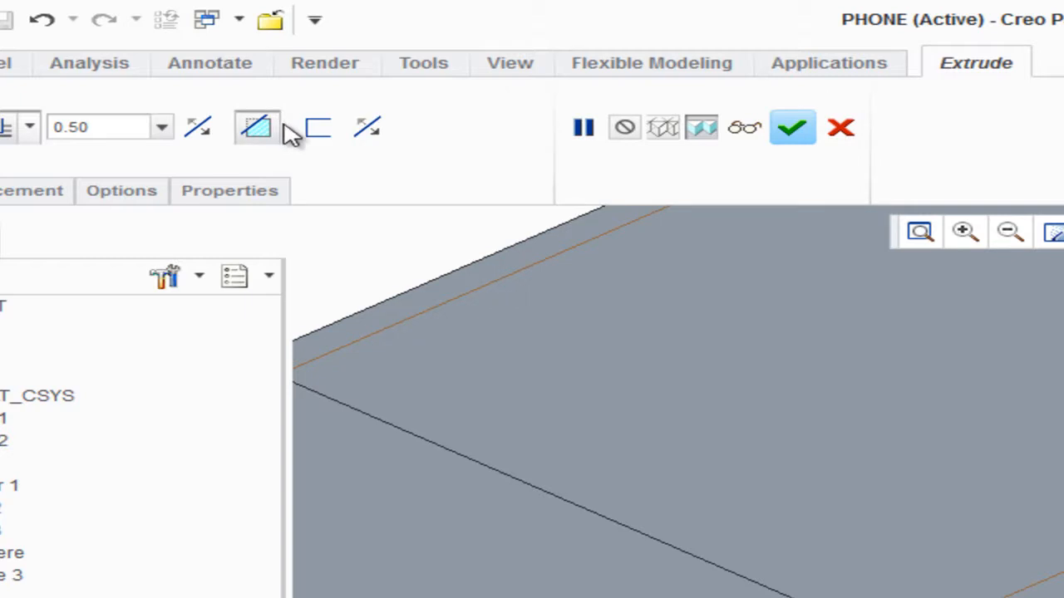
pyautogui.click(200, 129)
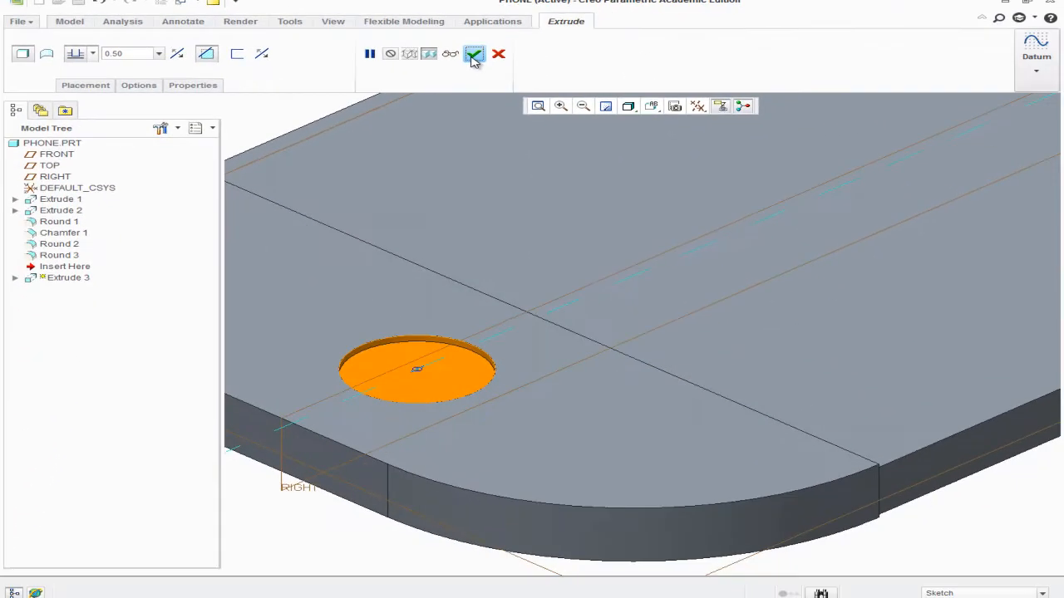
pyautogui.click(791, 128)
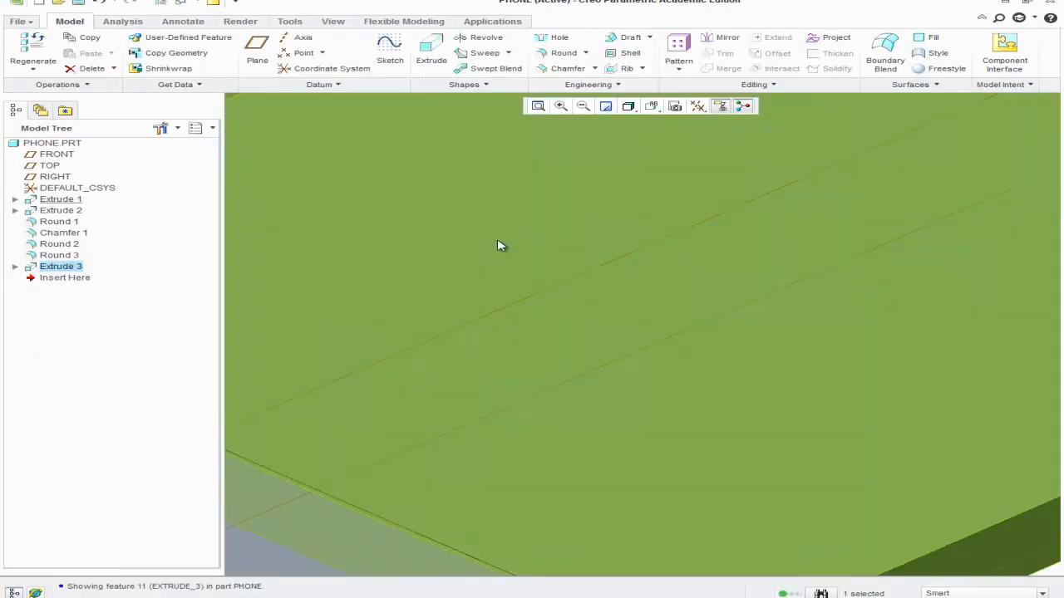
pyautogui.scroll(9, 469, 316)
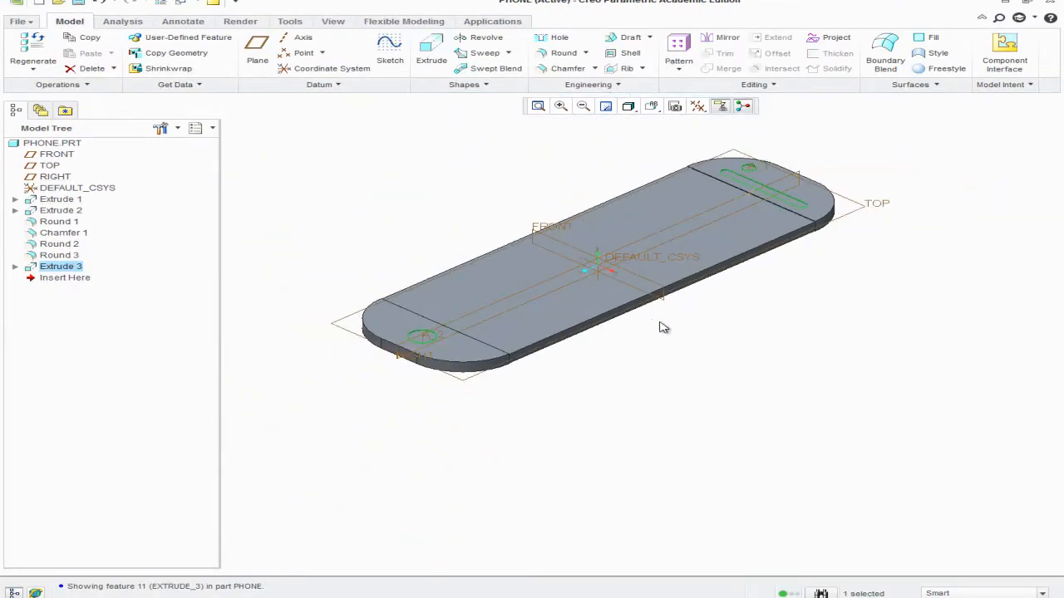
pyautogui.click(672, 359)
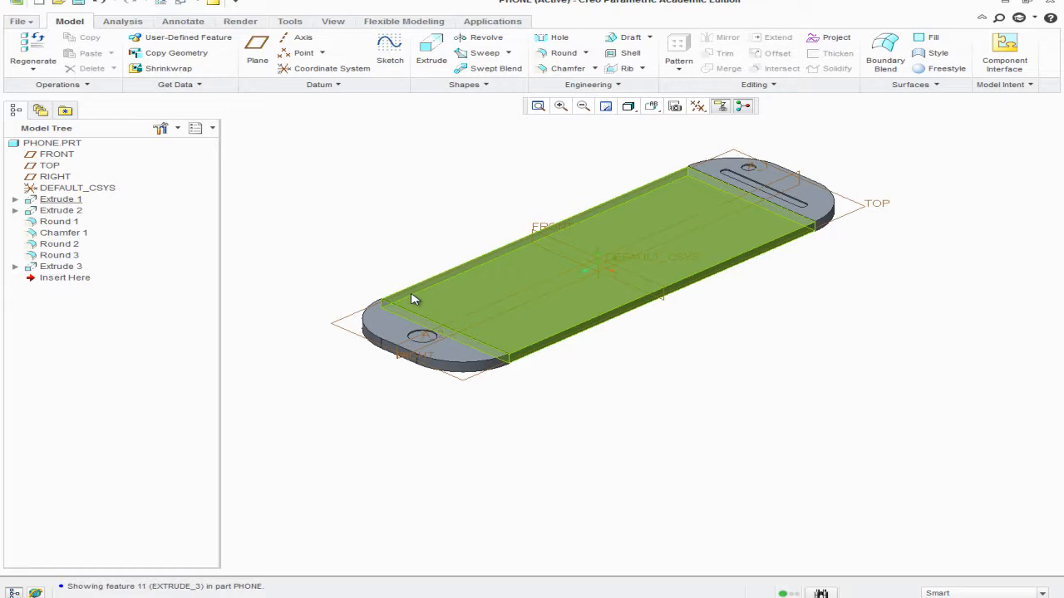
# Step: Start an Extrude sketch on the flat end face next to the round button and draw a narrow rectangle centred on the vertical reference
pyautogui.click(432, 56)
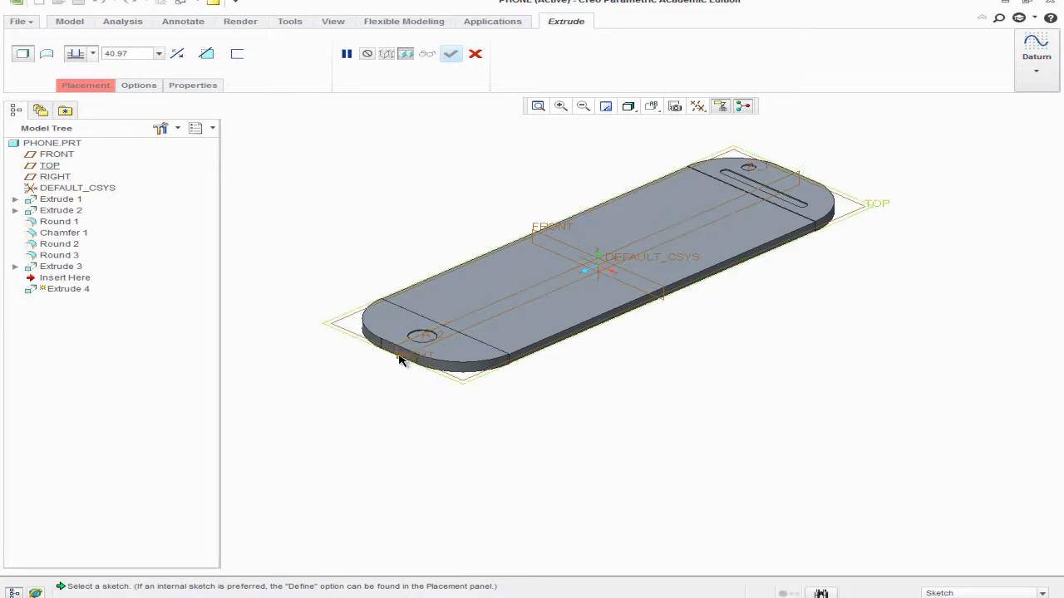
pyautogui.scroll(-8, 419, 366)
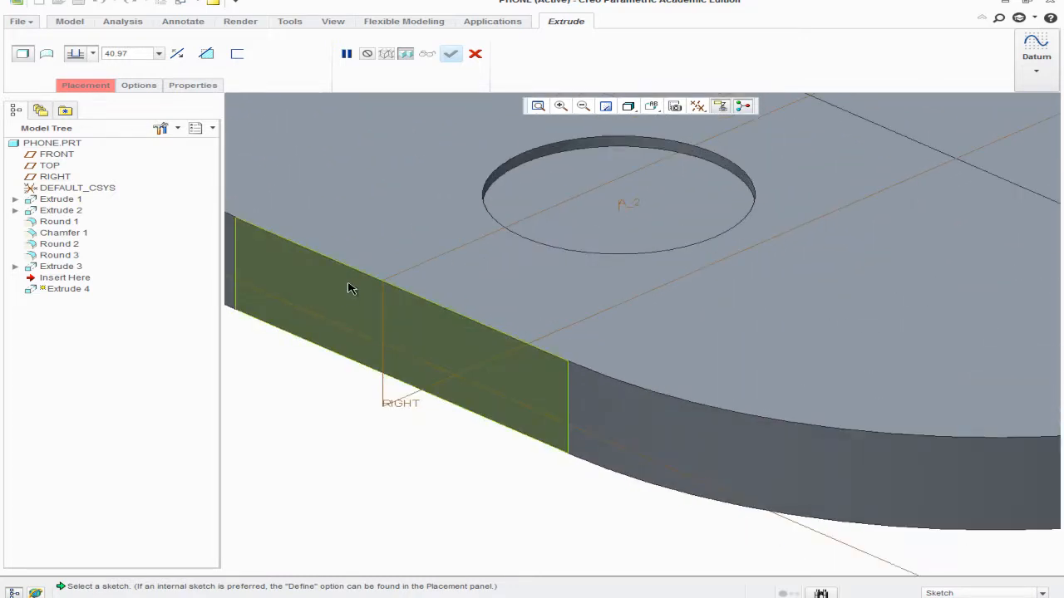
pyautogui.click(349, 288)
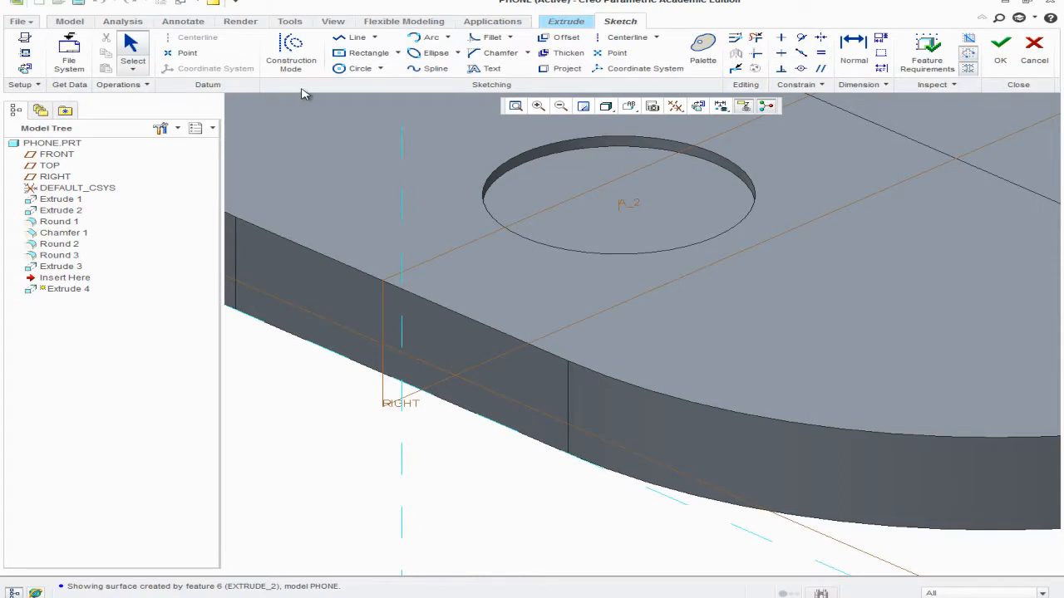
pyautogui.click(24, 69)
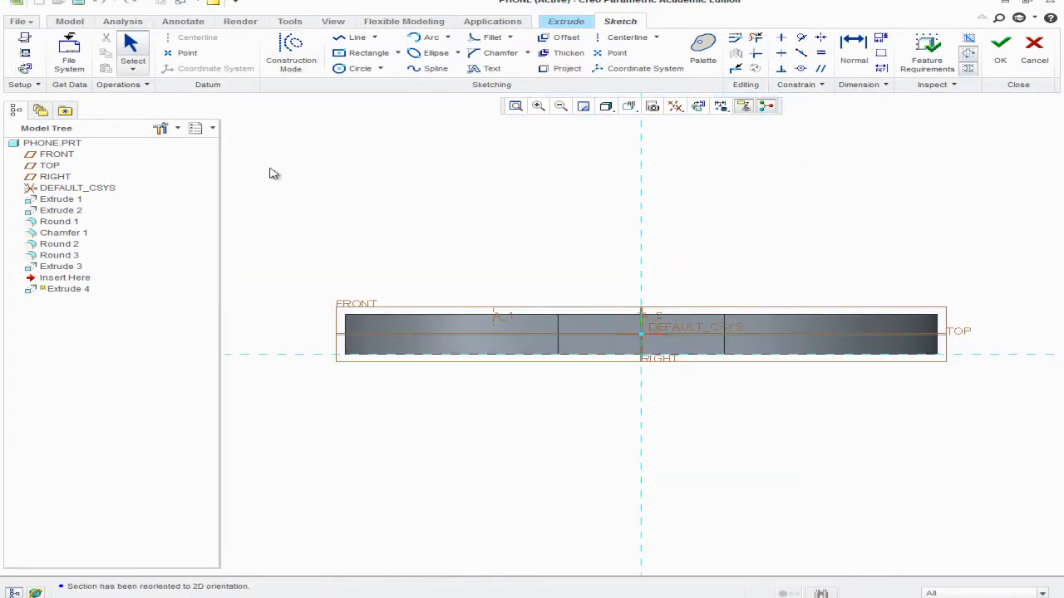
pyautogui.click(368, 54)
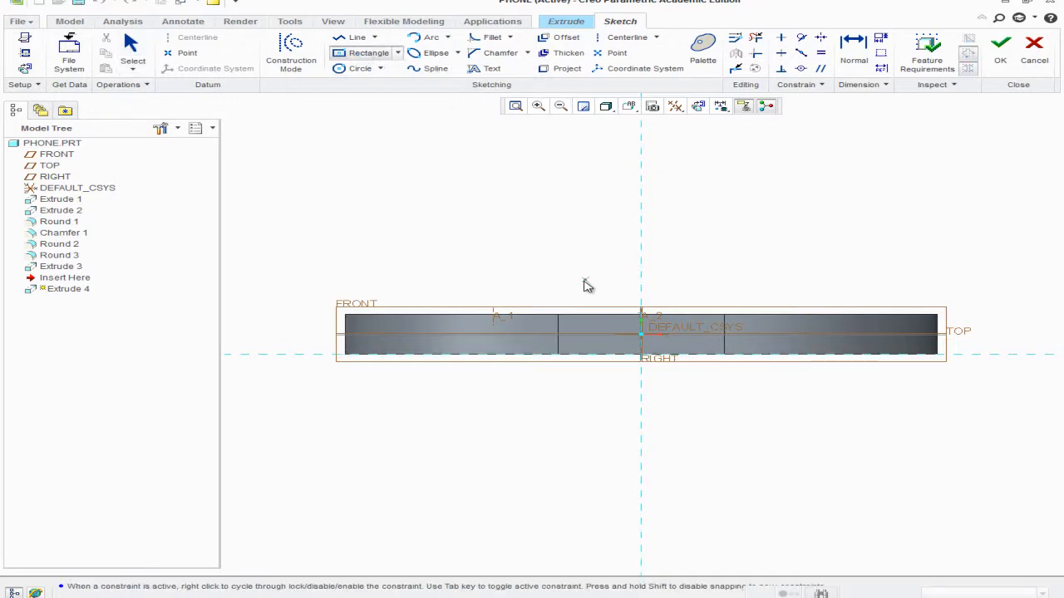
pyautogui.click(639, 335)
# Step: Sketch a small circle on the end face beside the rectangle, level with its centre, and finish the sketch
pyautogui.click(358, 68)
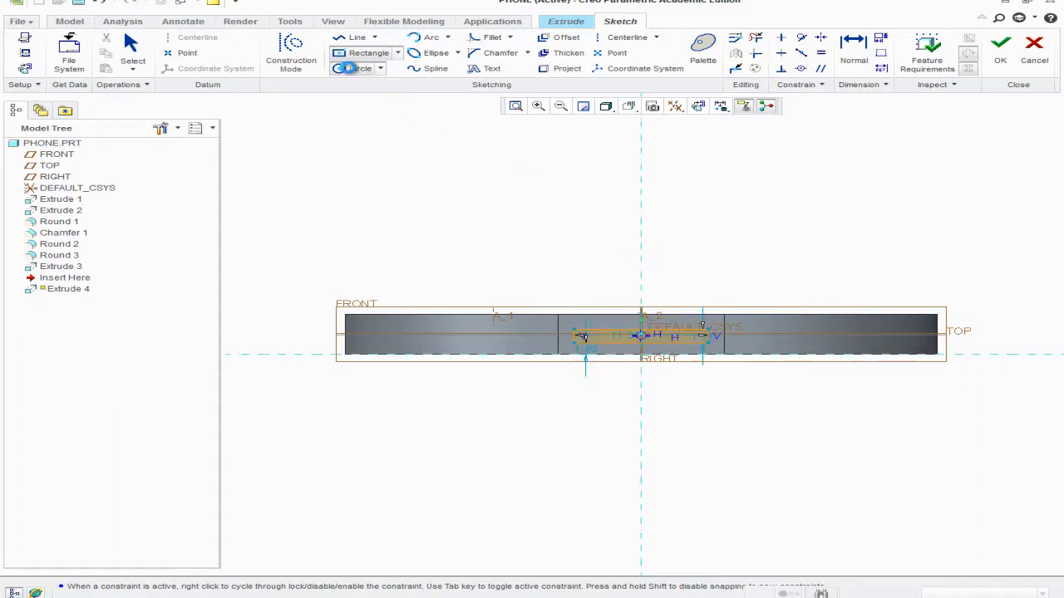
pyautogui.click(748, 335)
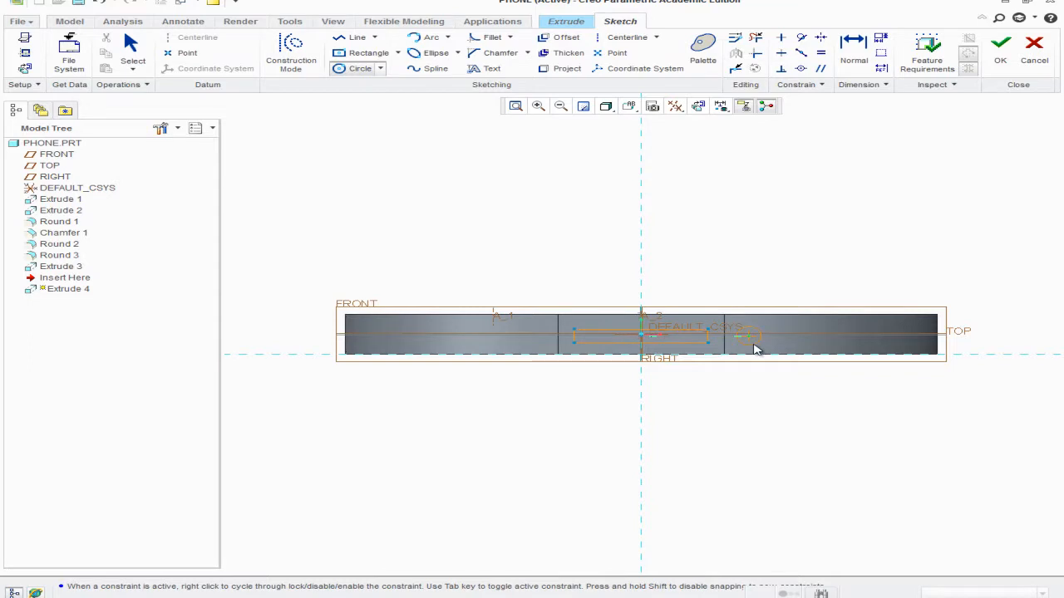
pyautogui.click(754, 344)
pyautogui.click(1001, 49)
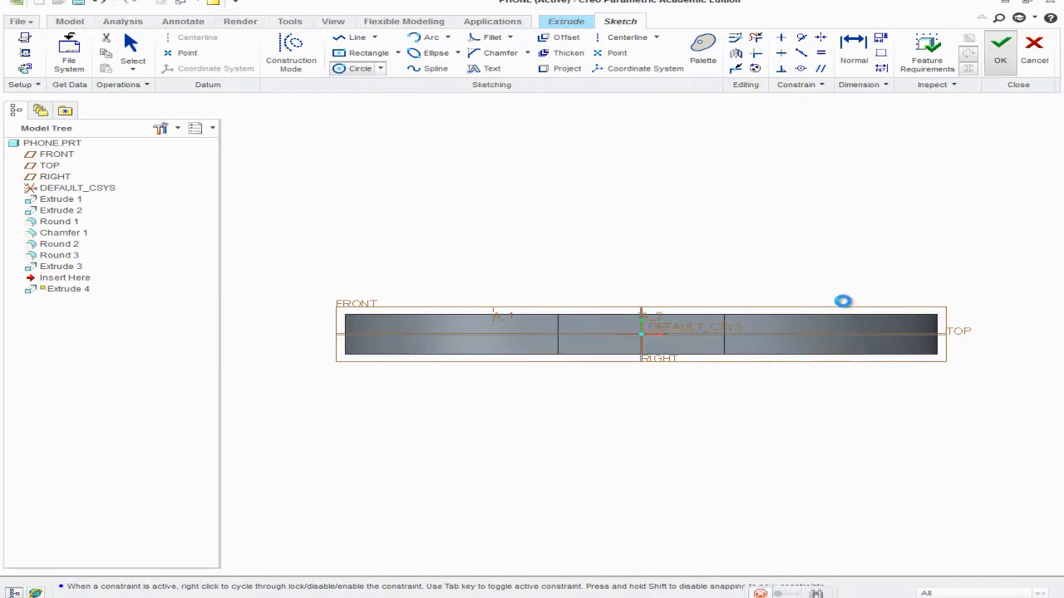
# Step: Cut the rectangle and small circle 5.00 deep into the phone's end face, reversing the extrusion into the body
pyautogui.click(653, 108)
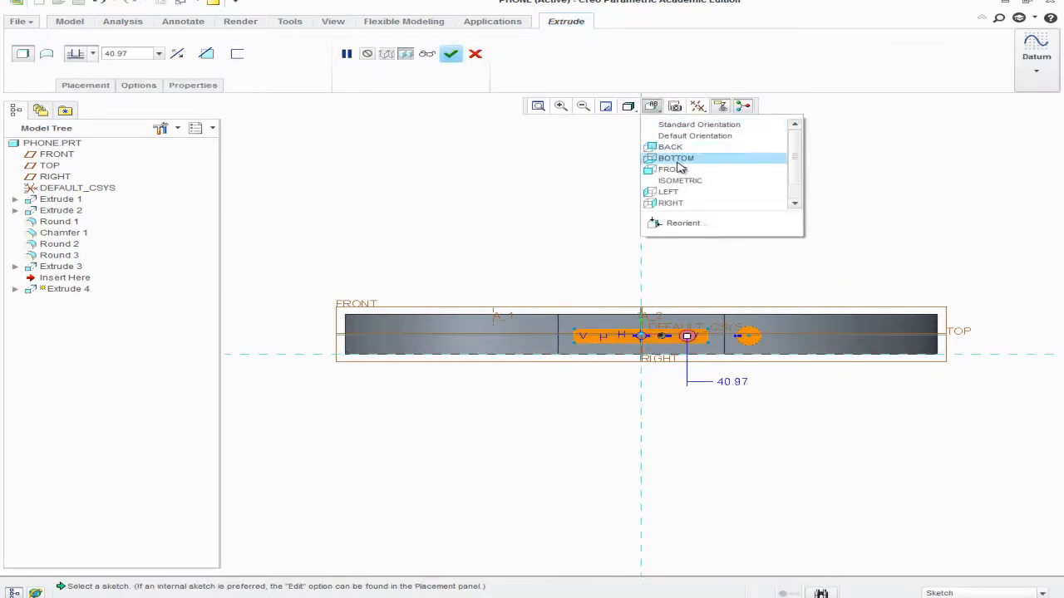
pyautogui.click(687, 181)
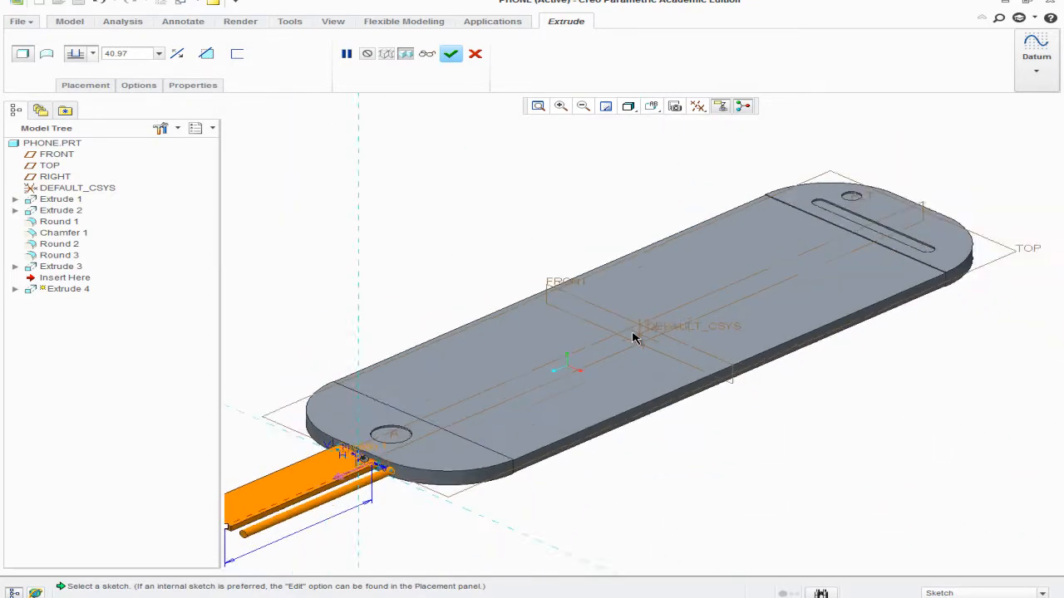
pyautogui.click(177, 53)
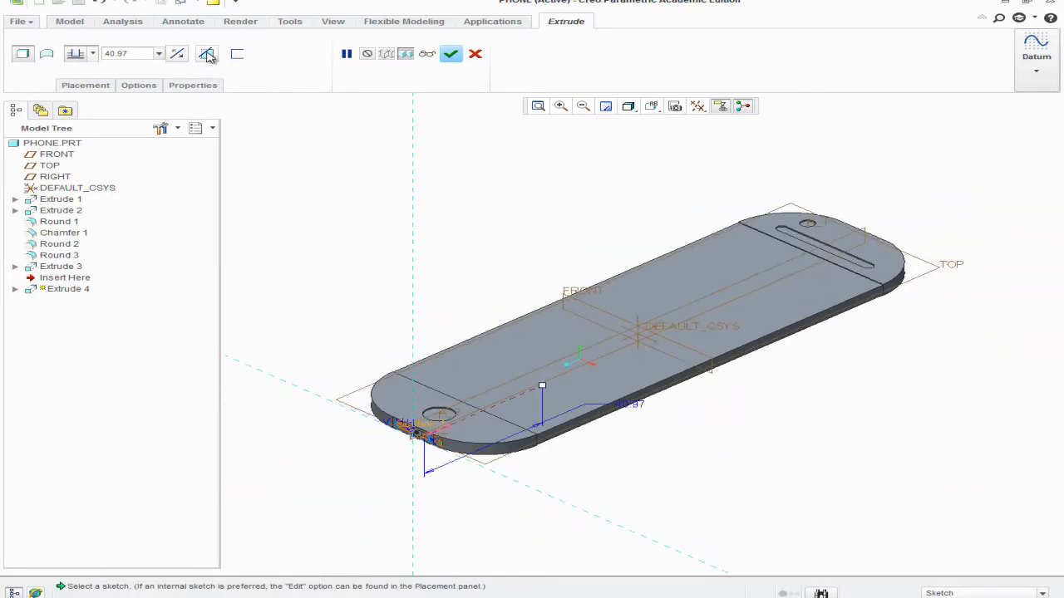
pyautogui.click(206, 53)
pyautogui.doubleClick(141, 54)
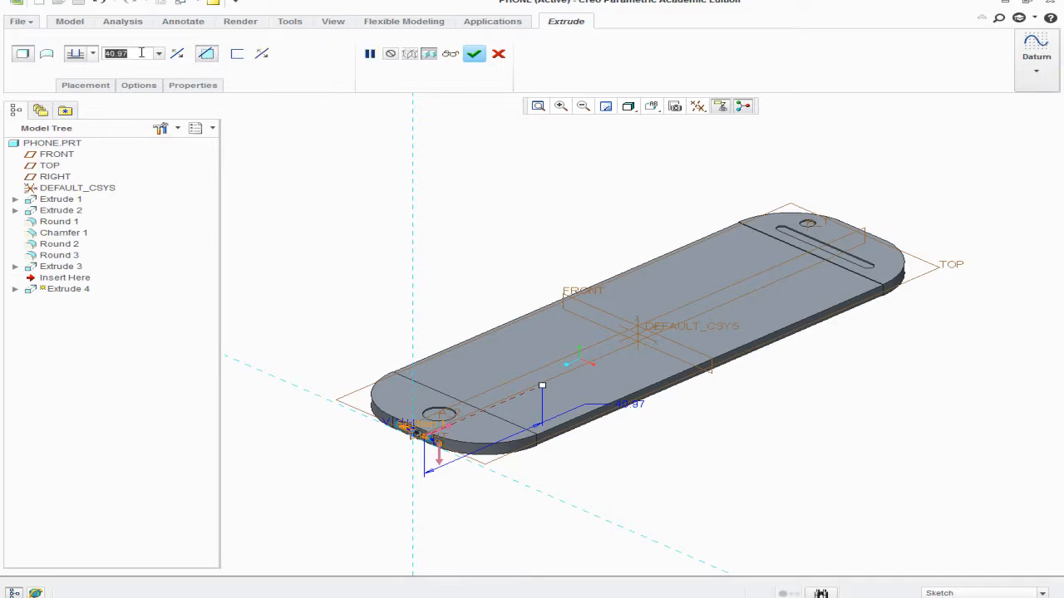
pyautogui.write('5')
pyautogui.press('Return')
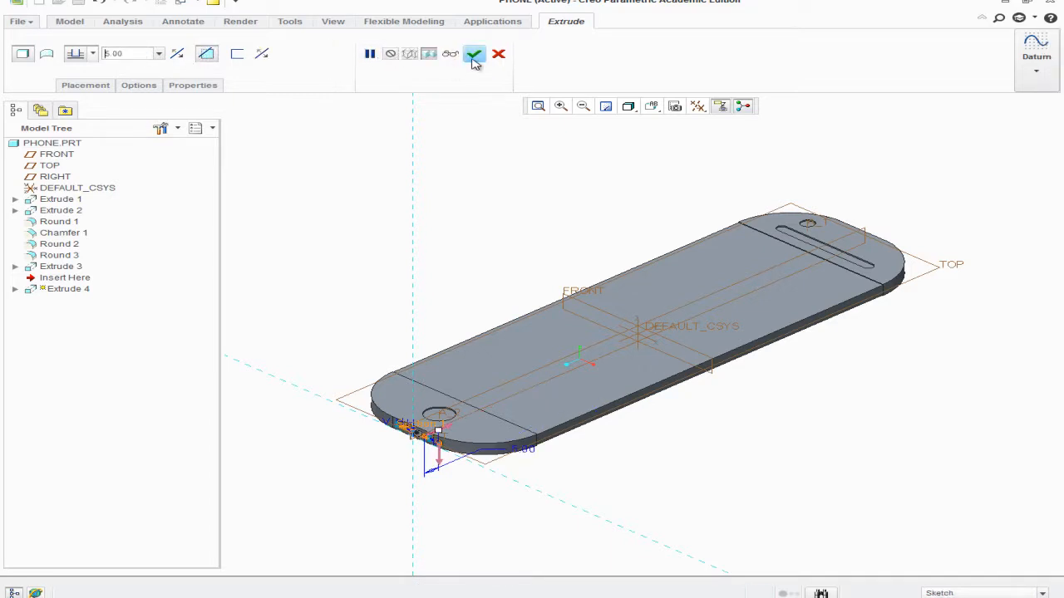
pyautogui.click(472, 58)
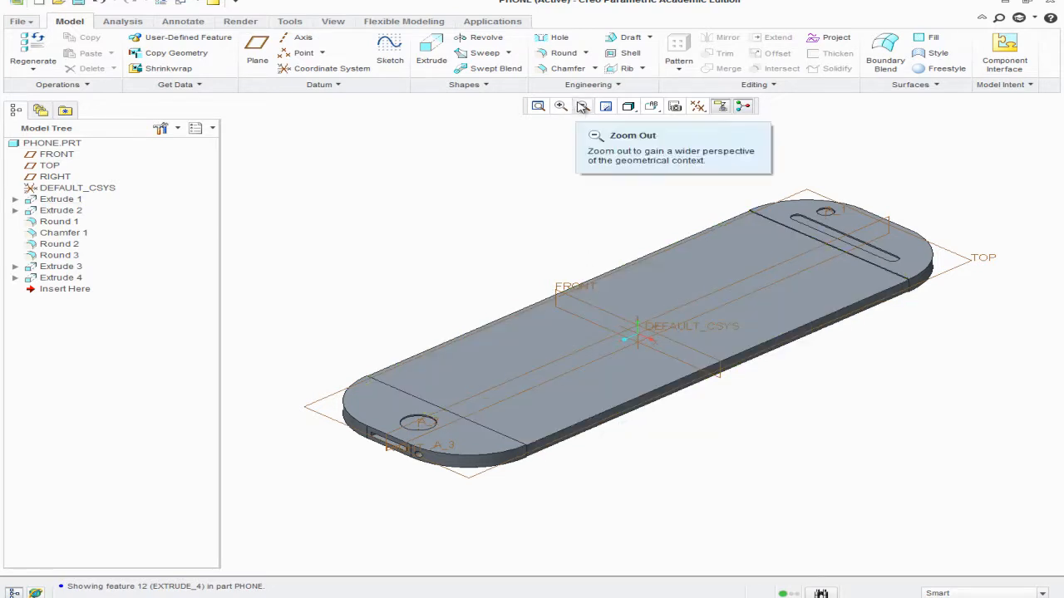
# Step: Chamfer the long upper and lower side edges of the middle plate with a D x D size of 0.50
pyautogui.click(575, 67)
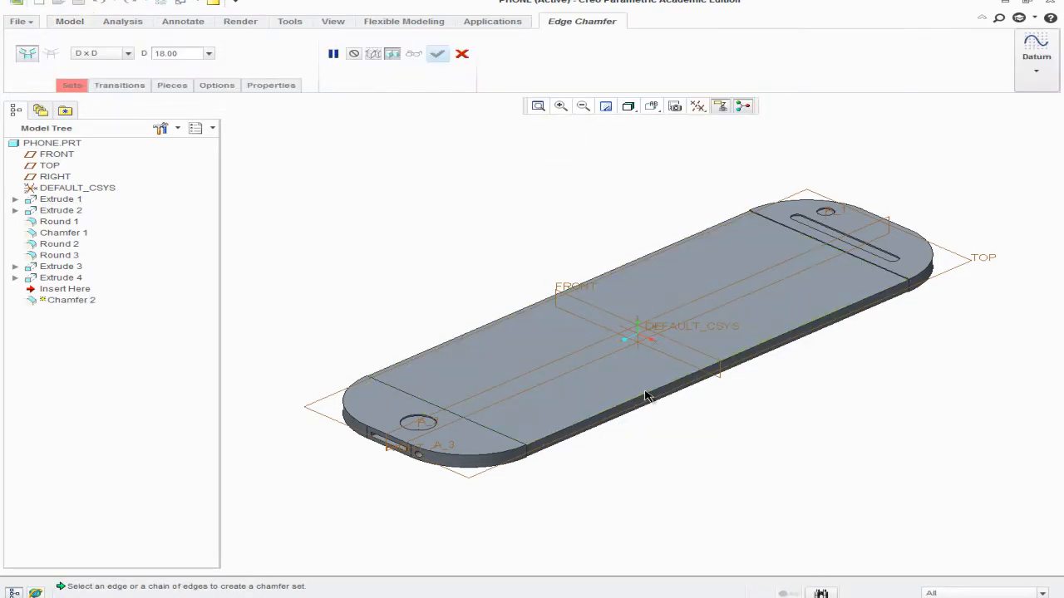
pyautogui.click(713, 364)
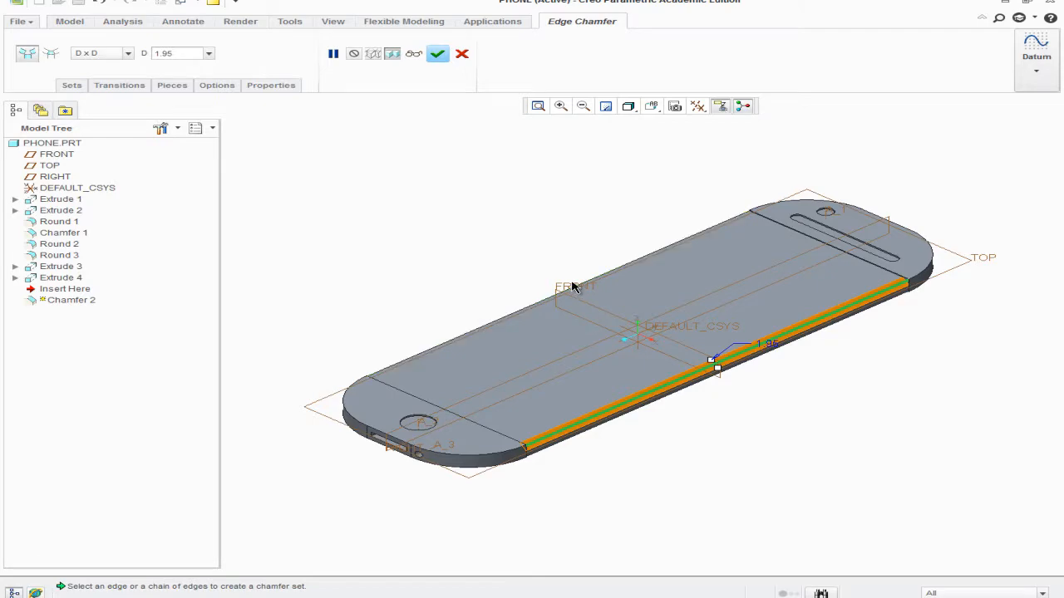
pyautogui.scroll(-3, 571, 434)
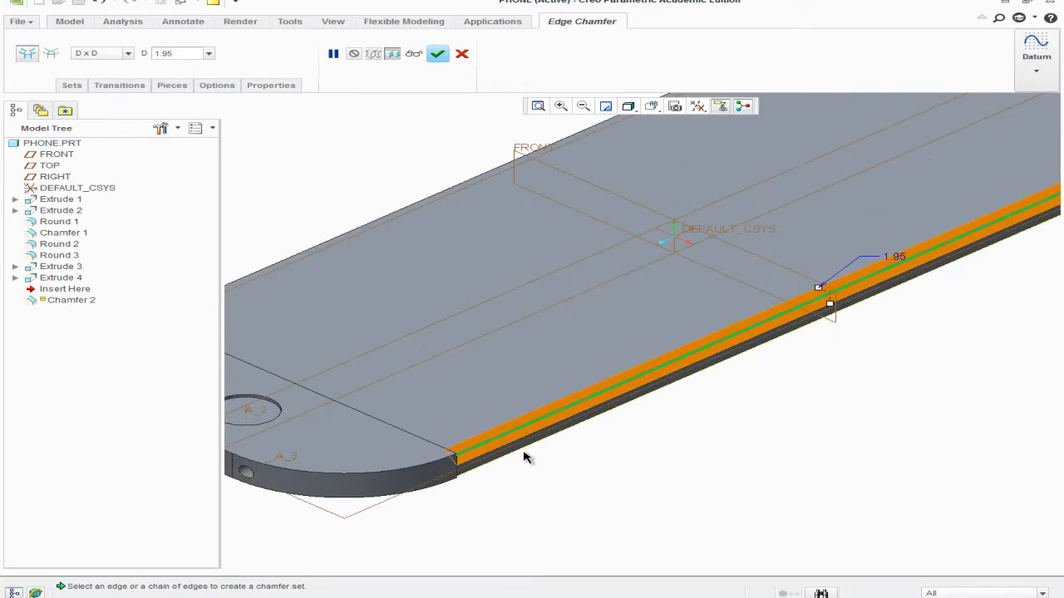
pyautogui.scroll(5, 526, 455)
pyautogui.scroll(-8, 449, 407)
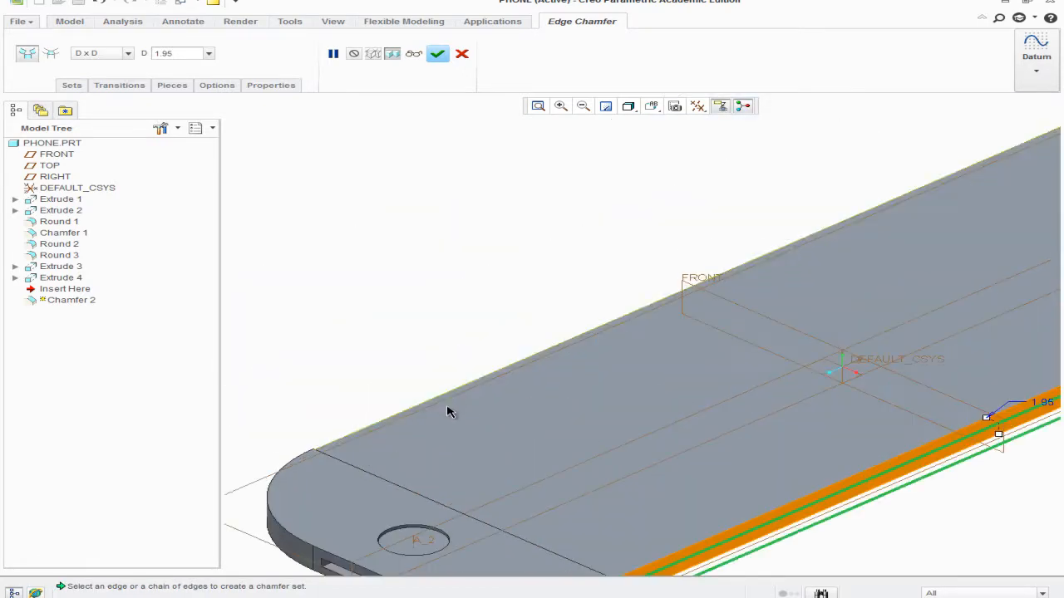
pyautogui.click(448, 415)
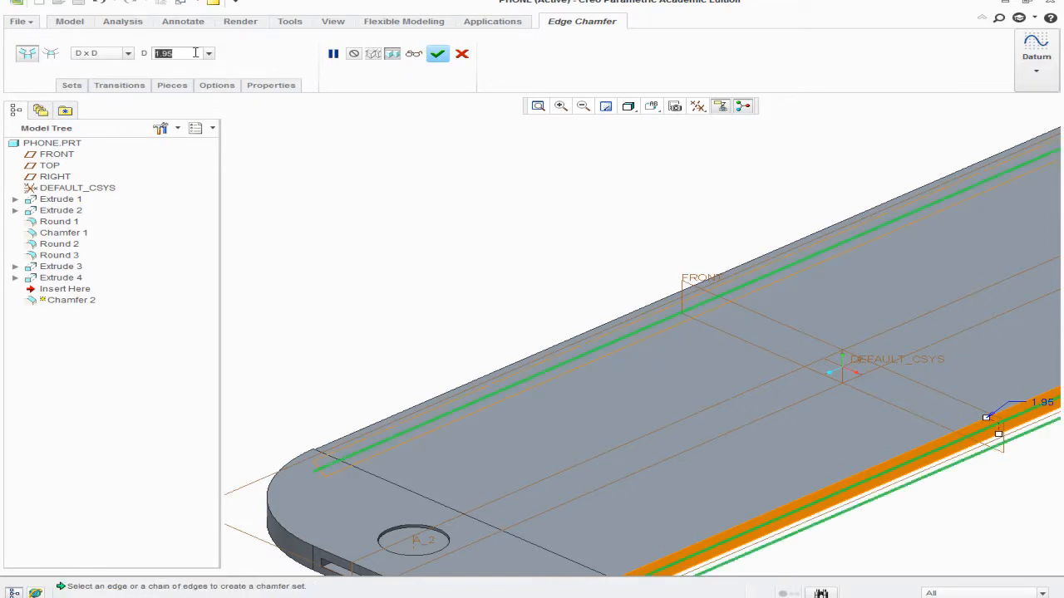
pyautogui.write('5')
pyautogui.press('Return')
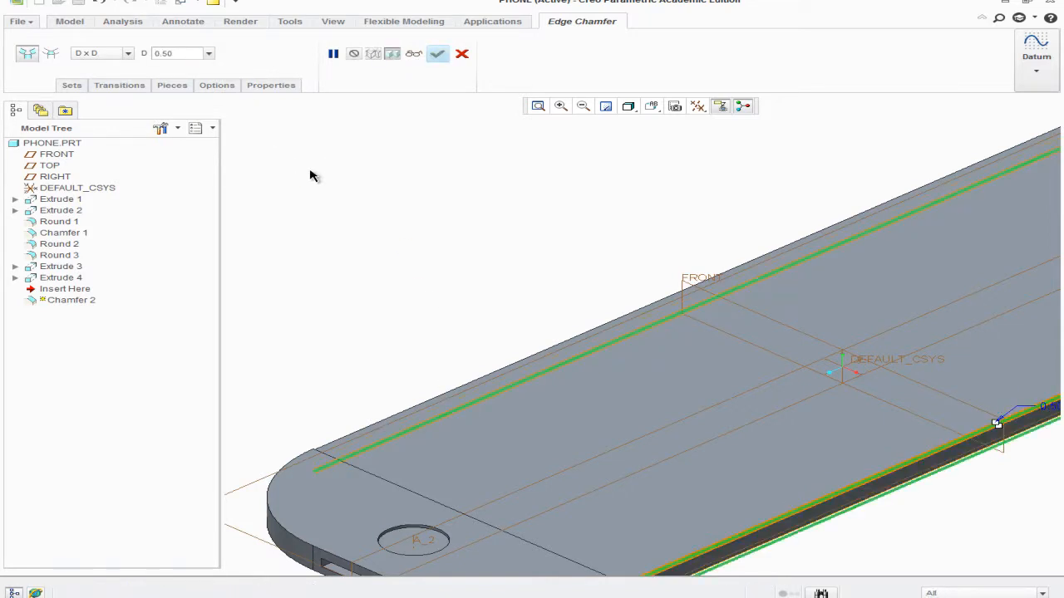
pyautogui.scroll(2, 326, 184)
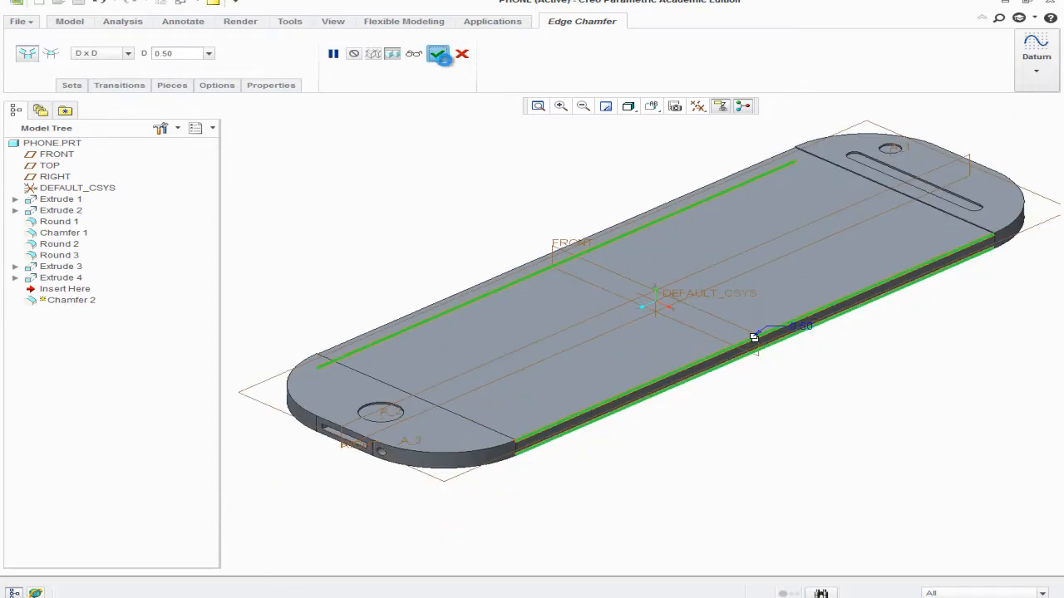
pyautogui.click(437, 54)
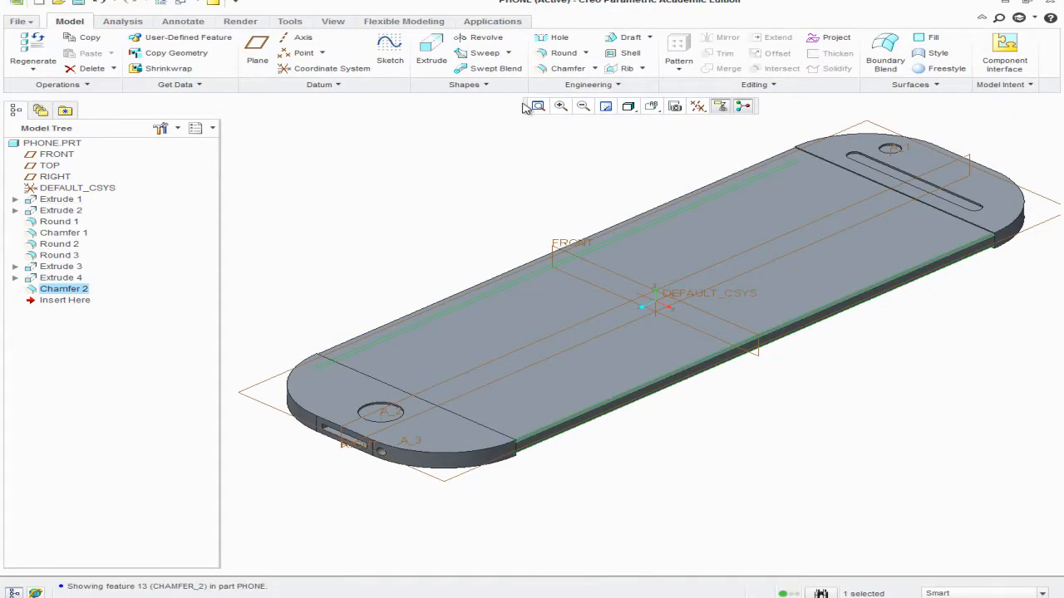
# Step: Round the curved outer edges of both phone end sections, upper and lower sides, with a radius of 1.00
pyautogui.click(576, 54)
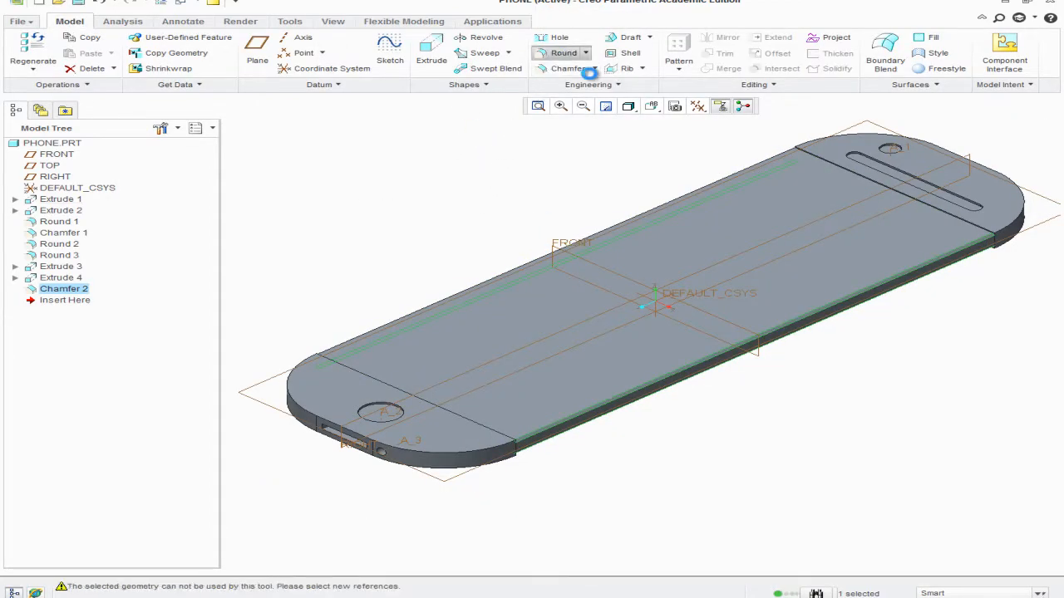
pyautogui.click(1025, 232)
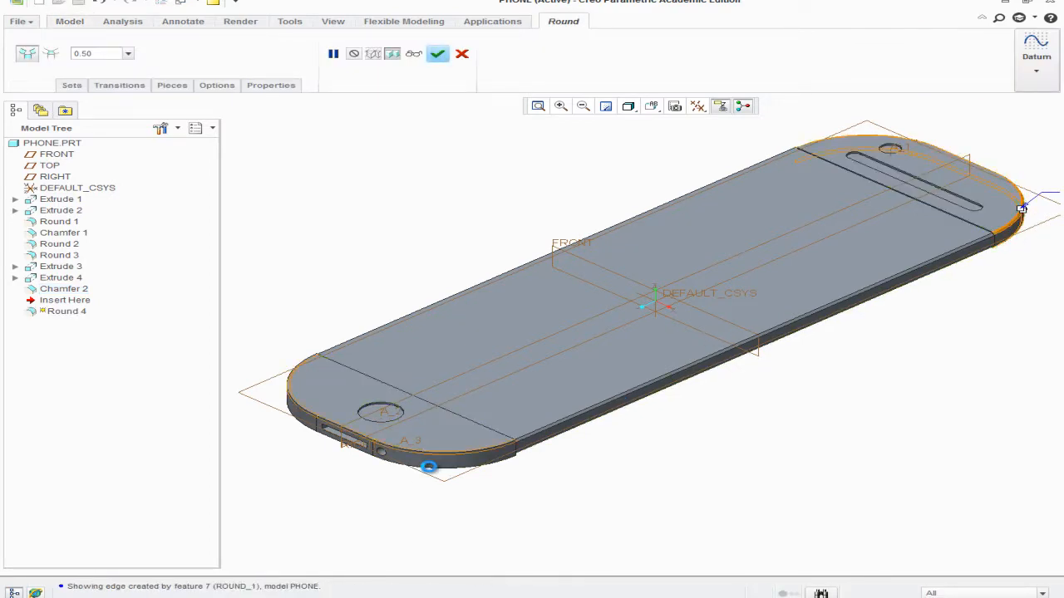
pyautogui.keyDown('ctrl'); pyautogui.click(430, 470); pyautogui.keyUp('ctrl')
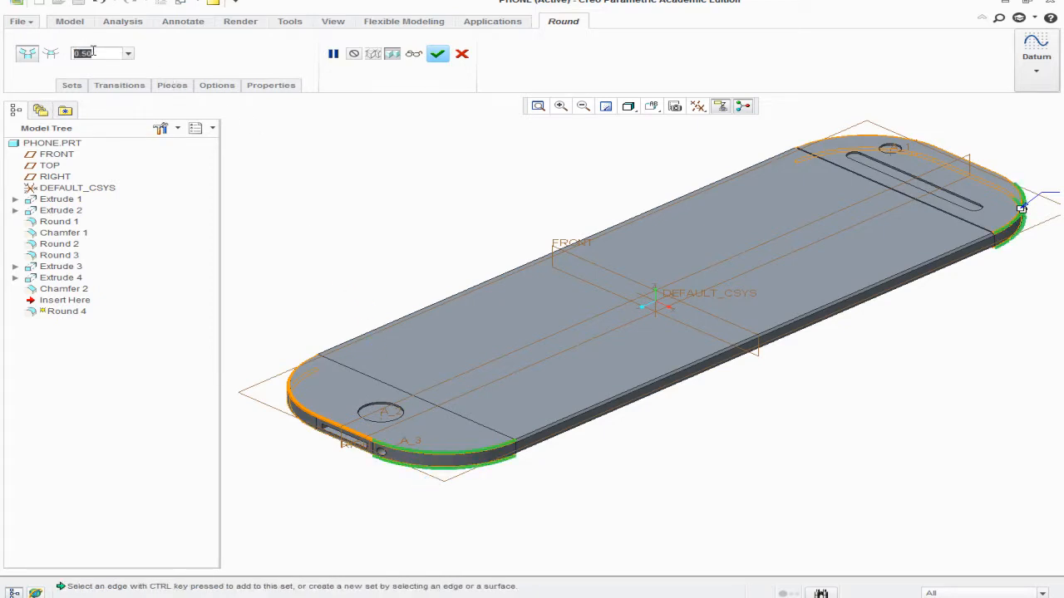
pyautogui.write('1')
pyautogui.press('Return')
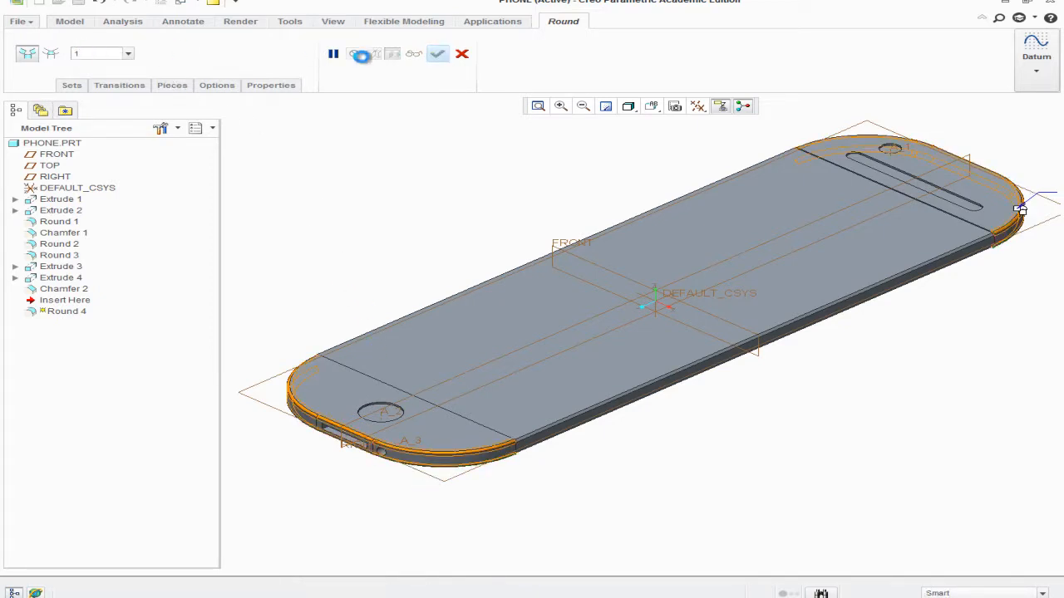
pyautogui.click(438, 54)
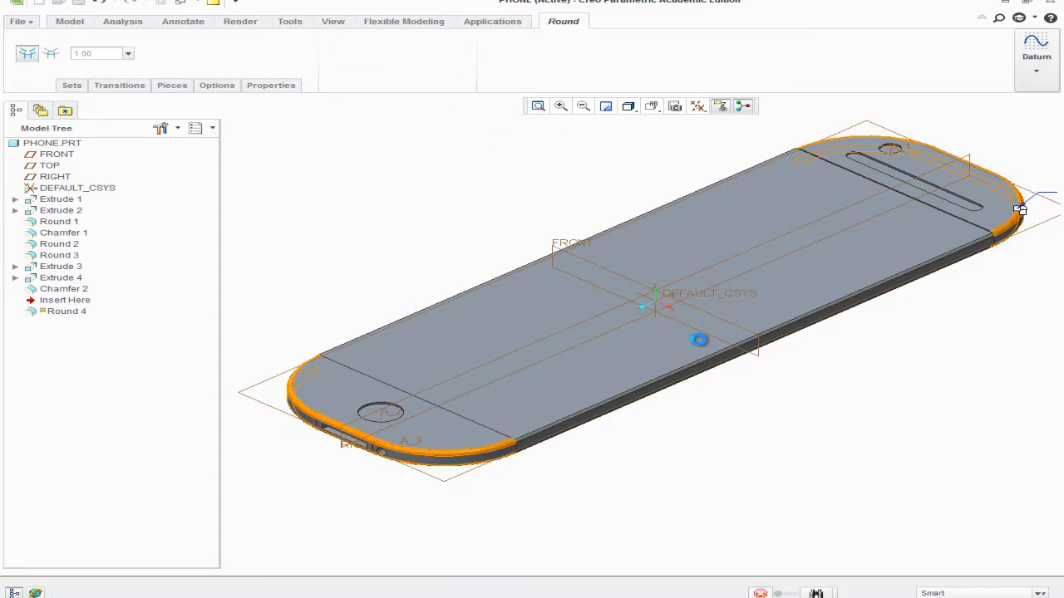
pyautogui.scroll(1, 680, 363)
pyautogui.scroll(-1, 681, 362)
pyautogui.click(862, 480)
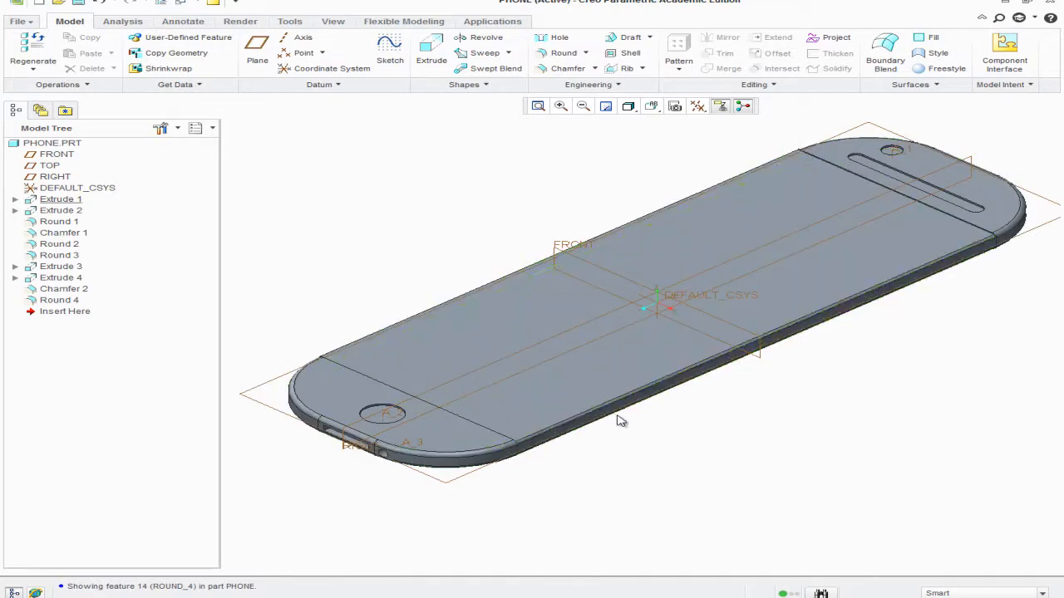
pyautogui.scroll(-4, 861, 372)
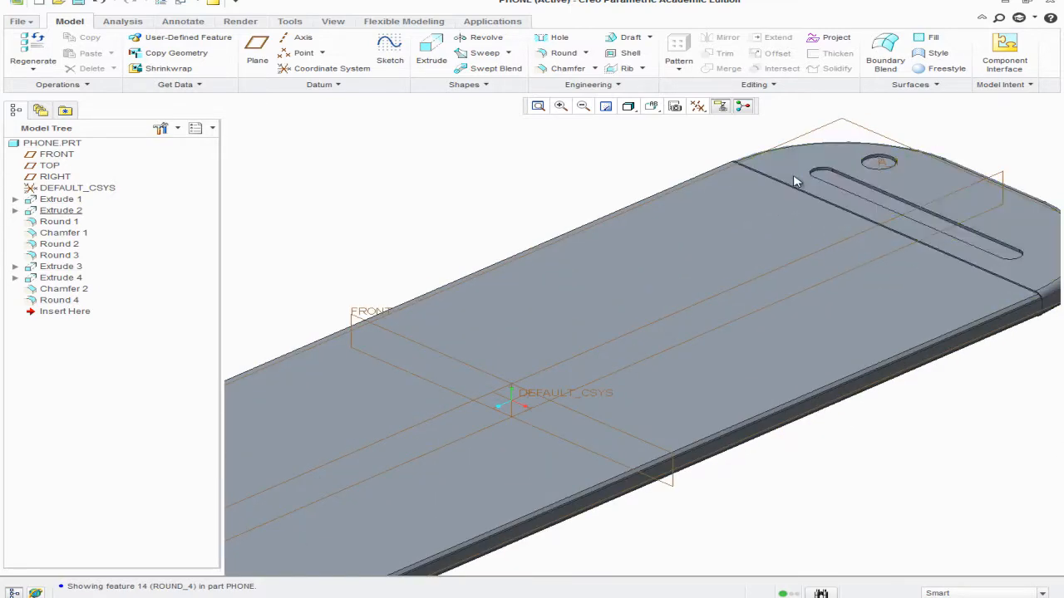
pyautogui.hotkey('ctrl', 'd')
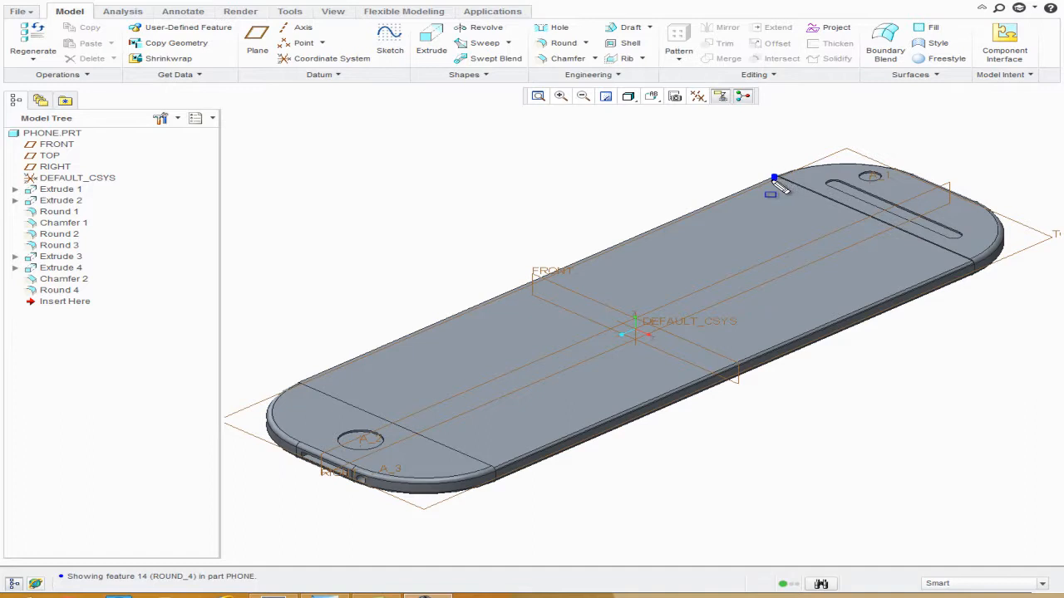
pyautogui.moveTo(772, 179)
pyautogui.mouseDown()
pyautogui.moveTo(751, 198)
pyautogui.moveTo(764, 189)
pyautogui.mouseUp()
pyautogui.moveTo(782, 181)
pyautogui.mouseDown()
pyautogui.moveTo(716, 231)
pyautogui.moveTo(499, 332)
pyautogui.moveTo(295, 394)
pyautogui.mouseUp()
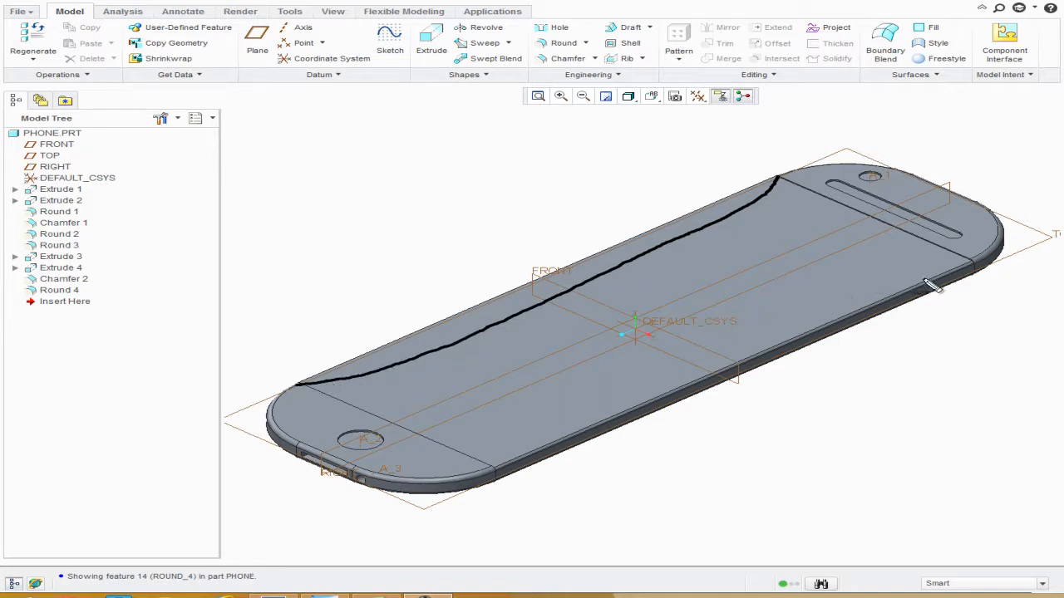
pyautogui.moveTo(974, 262)
pyautogui.mouseDown()
pyautogui.moveTo(755, 375)
pyautogui.moveTo(502, 471)
pyautogui.moveTo(702, 426)
pyautogui.moveTo(837, 366)
pyautogui.moveTo(981, 267)
pyautogui.mouseUp()
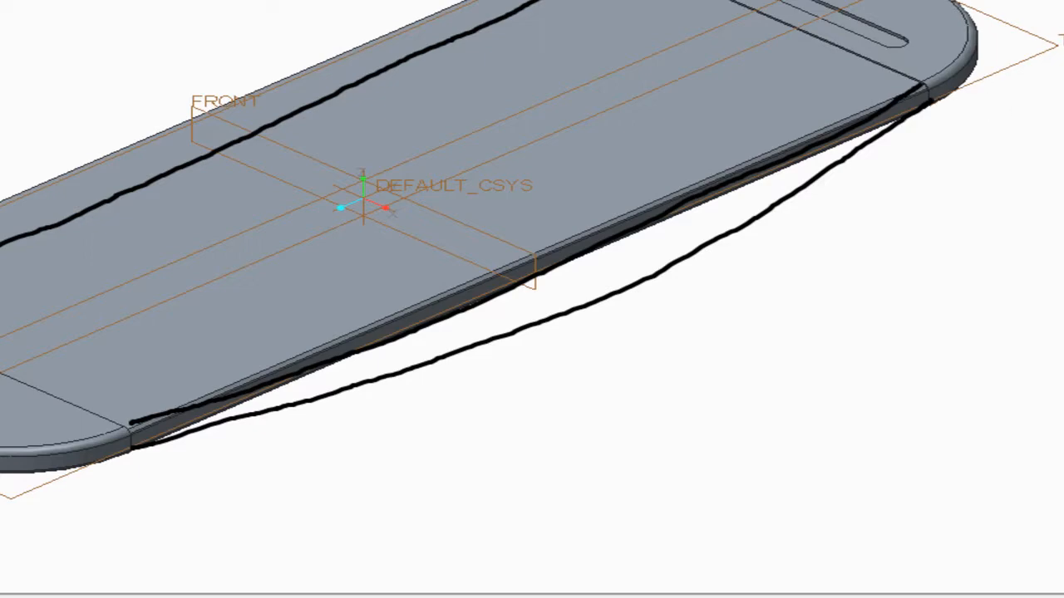
pyautogui.press('Escape')
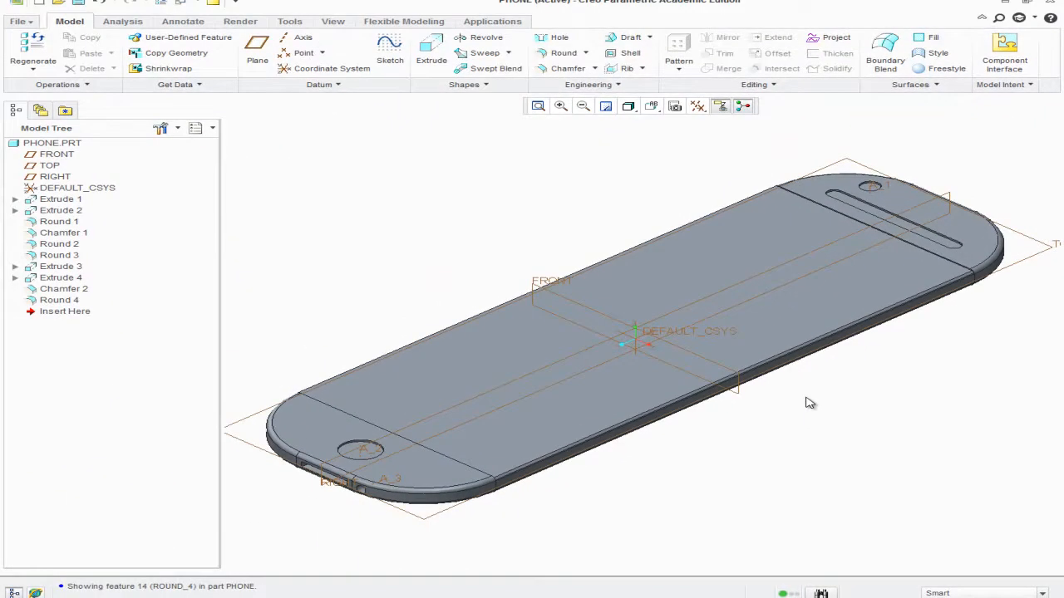
# Step: Start a Warp on the phone's solid geometry with DEFAULT_CSYS as the direction reference, and activate the Bend deformation
pyautogui.scroll(3, 810, 403)
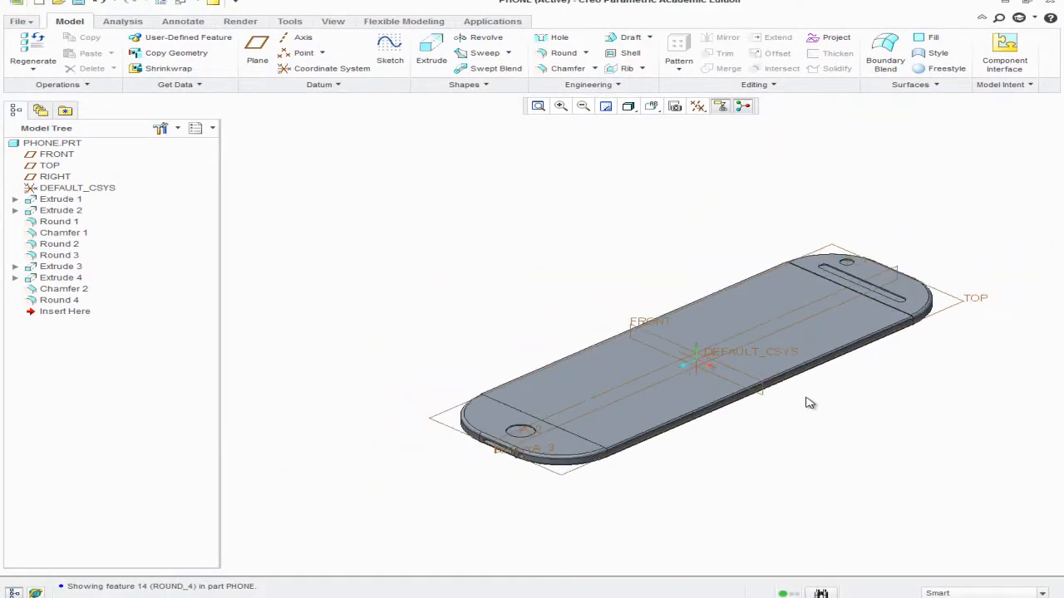
pyautogui.click(776, 89)
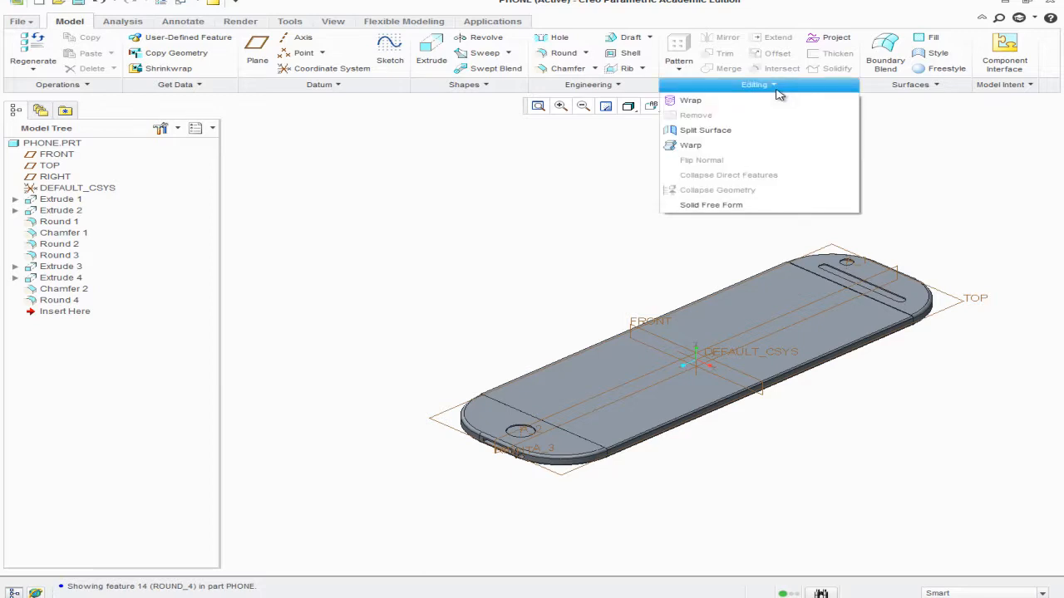
pyautogui.click(746, 148)
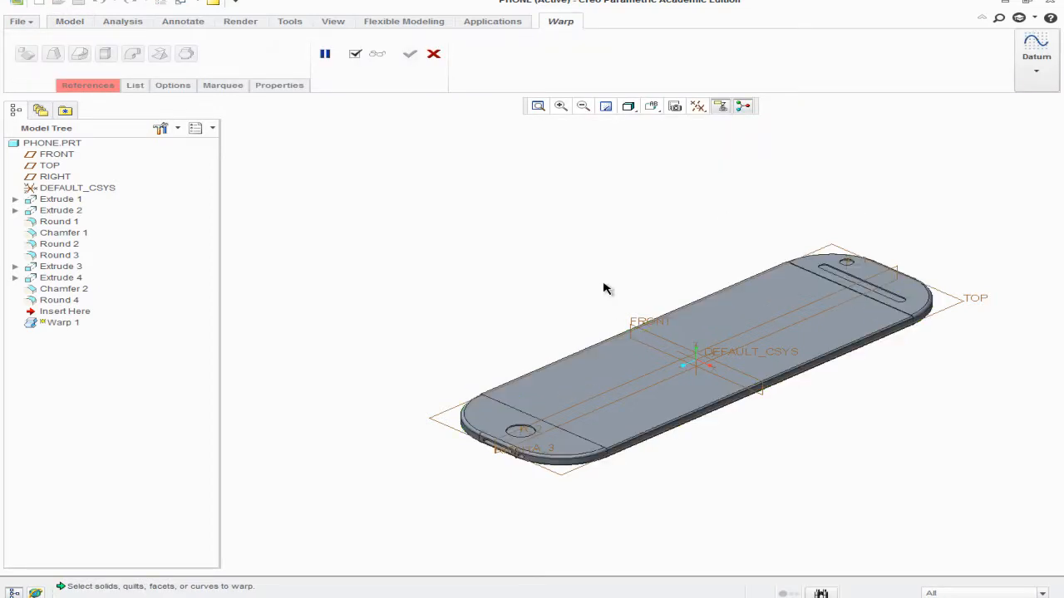
pyautogui.click(114, 87)
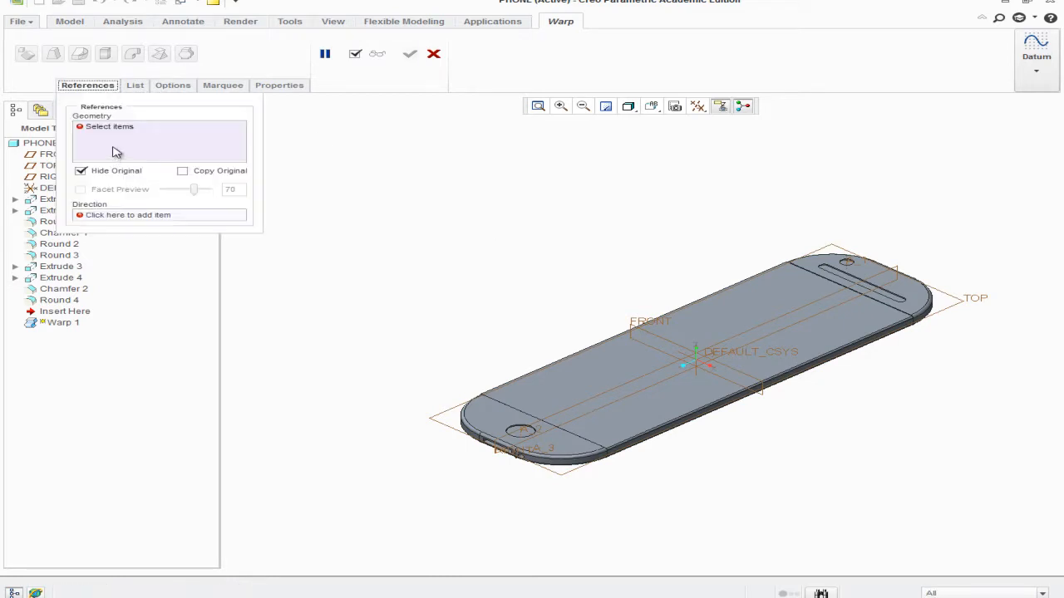
pyautogui.click(736, 384)
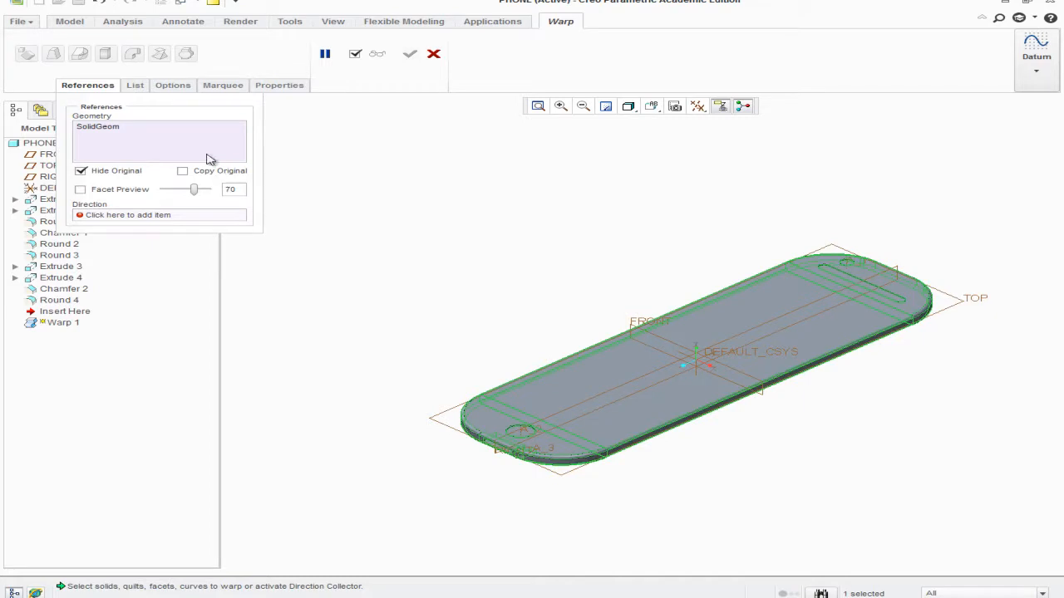
pyautogui.click(149, 216)
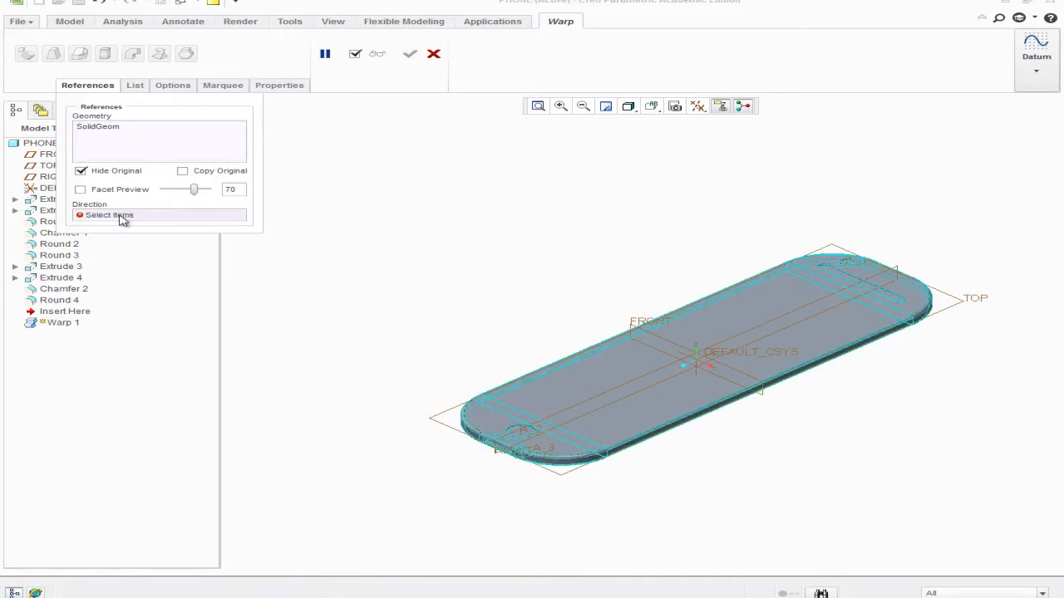
pyautogui.click(725, 357)
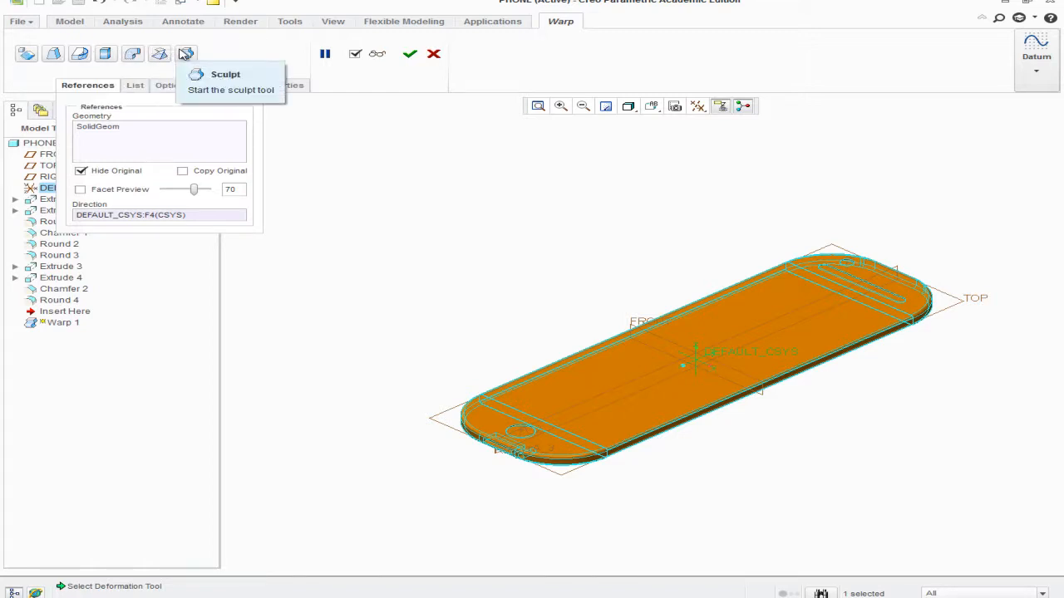
pyautogui.click(133, 54)
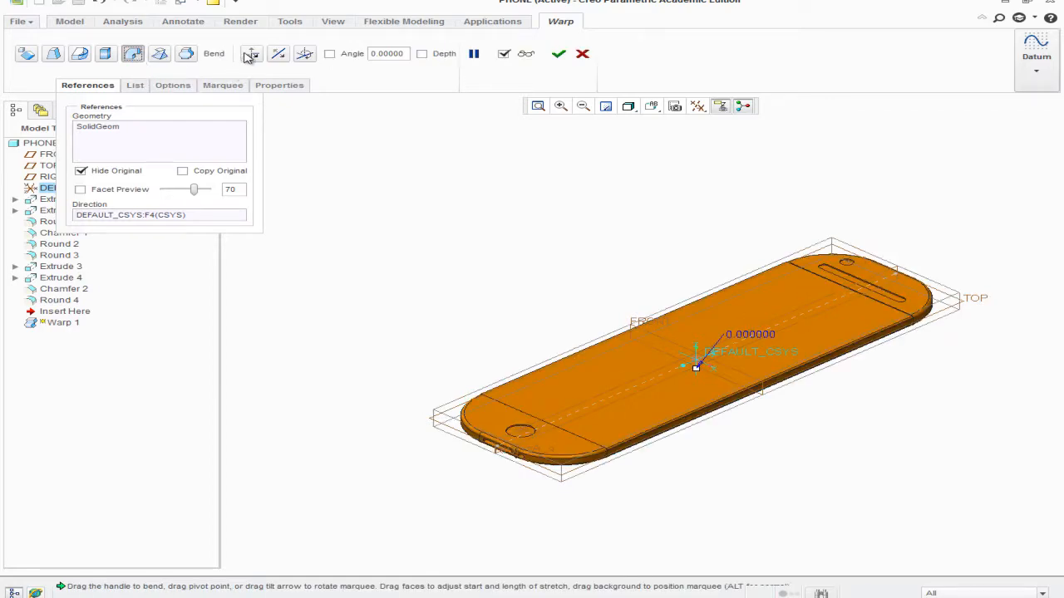
# Step: Try bending the phone about its lengthwise axis with the bend handle, to an angle of about -23
pyautogui.scroll(4, 689, 368)
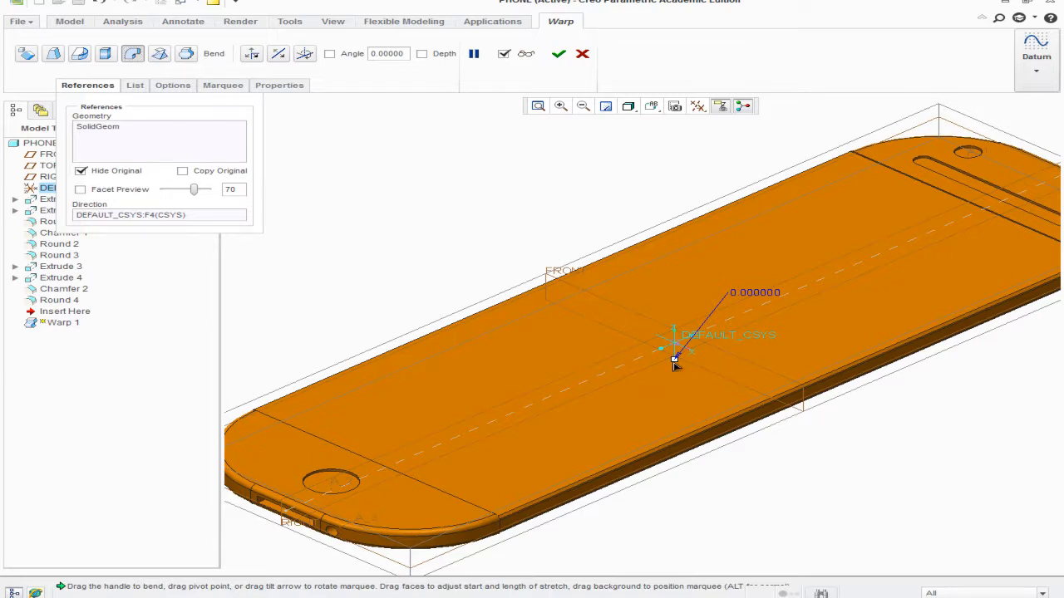
pyautogui.moveTo(674, 365); pyautogui.dragTo(652, 381)
pyautogui.click(101, 3)
pyautogui.moveTo(673, 363)
pyautogui.mouseDown()
pyautogui.moveTo(627, 365)
pyautogui.moveTo(690, 367)
pyautogui.mouseUp()
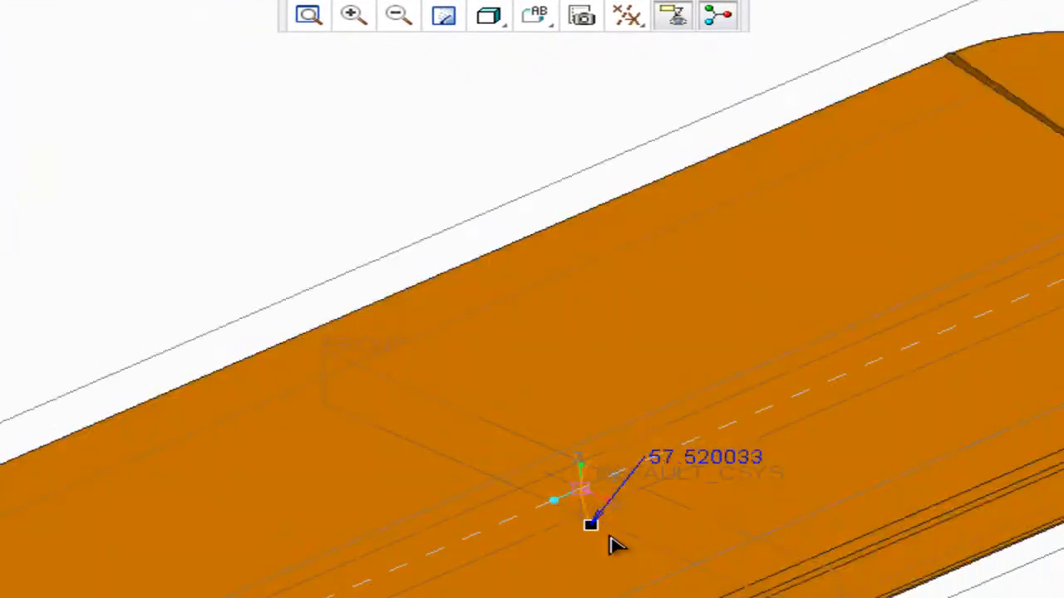
pyautogui.moveTo(611, 544); pyautogui.dragTo(584, 522)
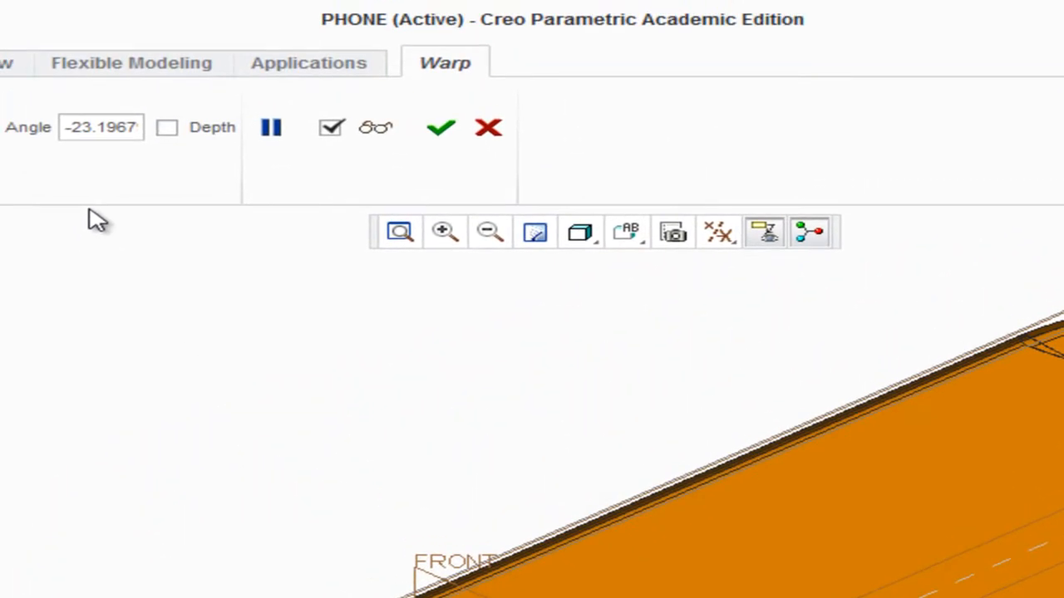
# Step: Reset the bend angle to 0
pyautogui.click(110, 126)
pyautogui.press('BackSpace')
pyautogui.press('BackSpace')
pyautogui.press('BackSpace')
pyautogui.press('BackSpace')
pyautogui.press('BackSpace')
pyautogui.press('Delete')
pyautogui.press('Delete')
pyautogui.press('Delete')
pyautogui.press('Delete')
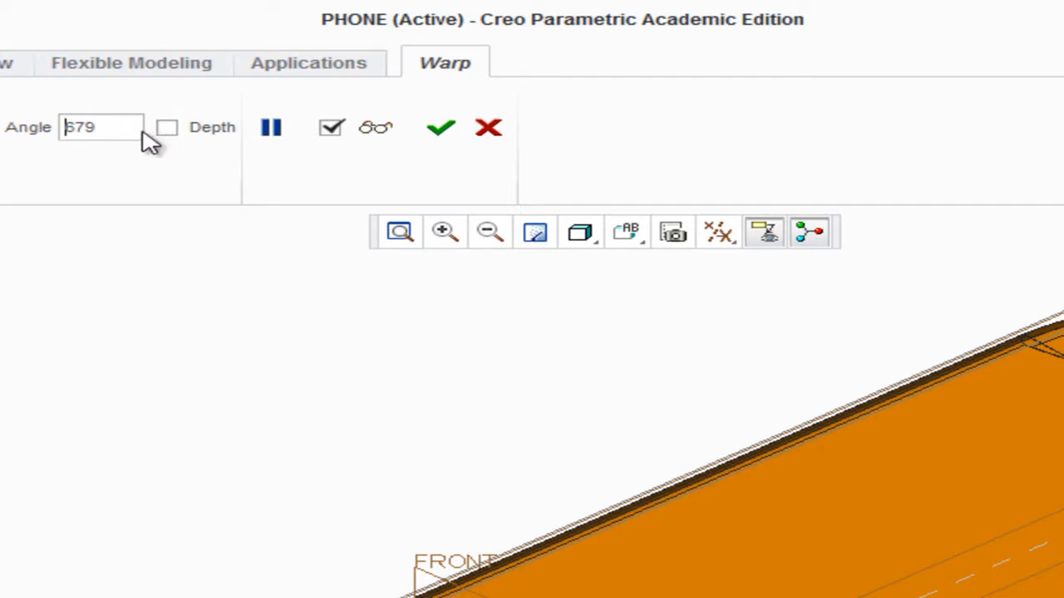
pyautogui.write('0')
pyautogui.press('Return')
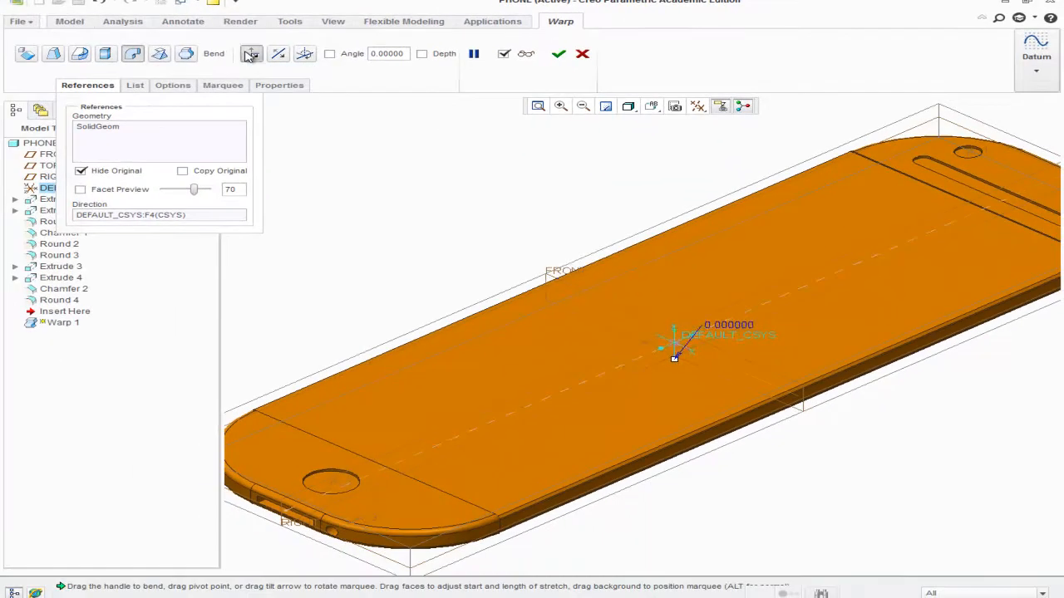
# Step: Switch the bend to the axis across the phone's width, curve both ends upward at an angle of 35, and accept the warp
pyautogui.click(250, 54)
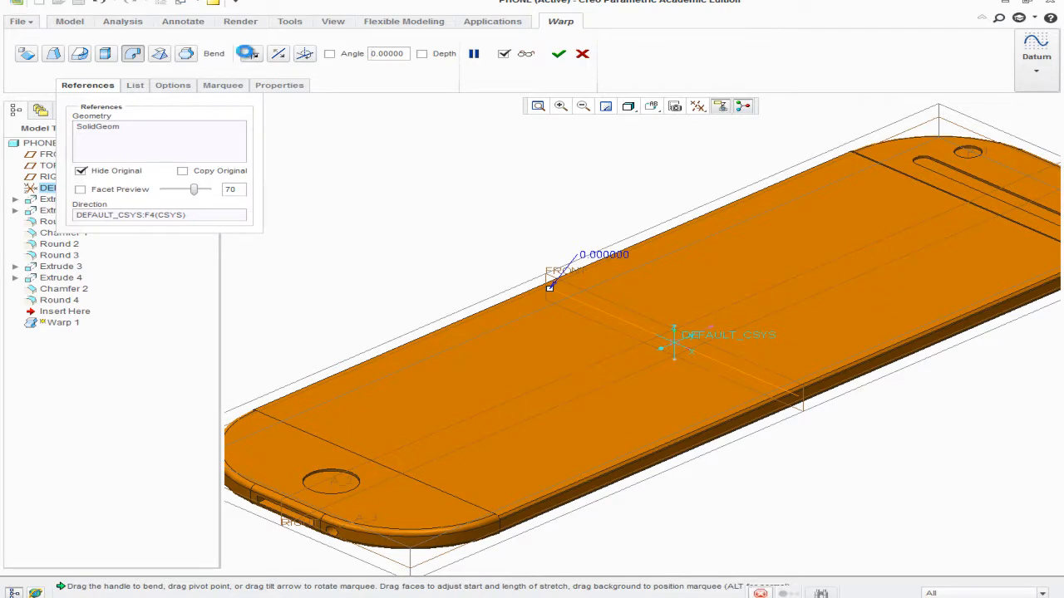
pyautogui.click(251, 54)
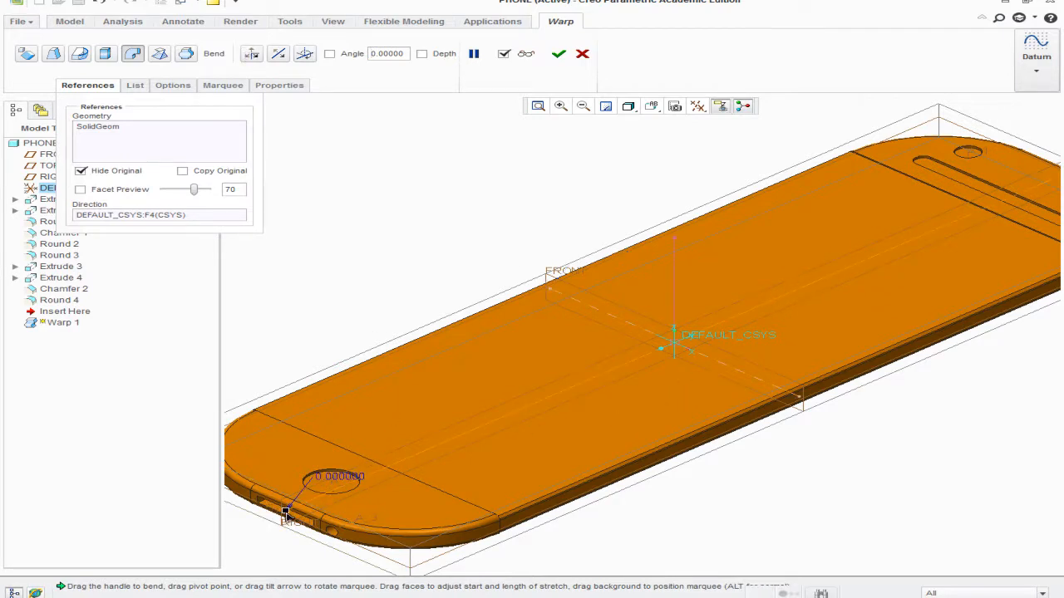
pyautogui.moveTo(287, 515); pyautogui.dragTo(281, 453)
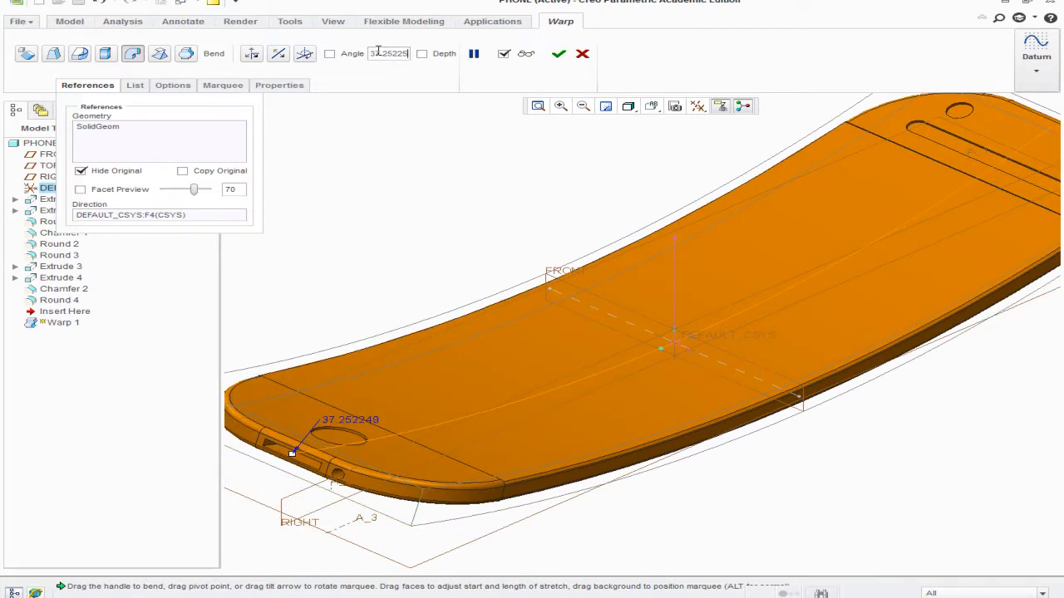
pyautogui.doubleClick(371, 52)
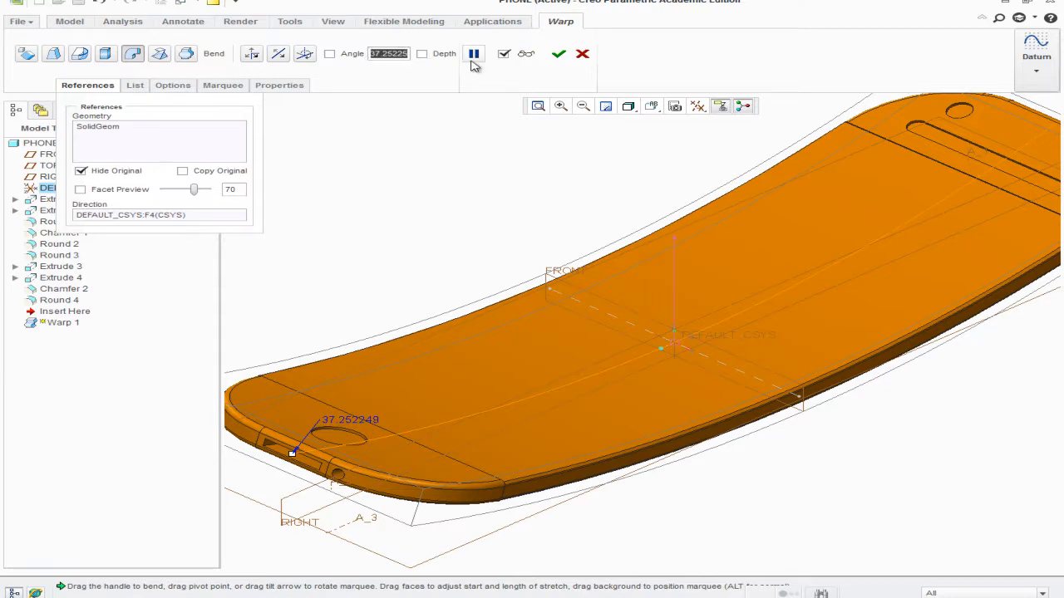
pyautogui.write('35')
pyautogui.press('Return')
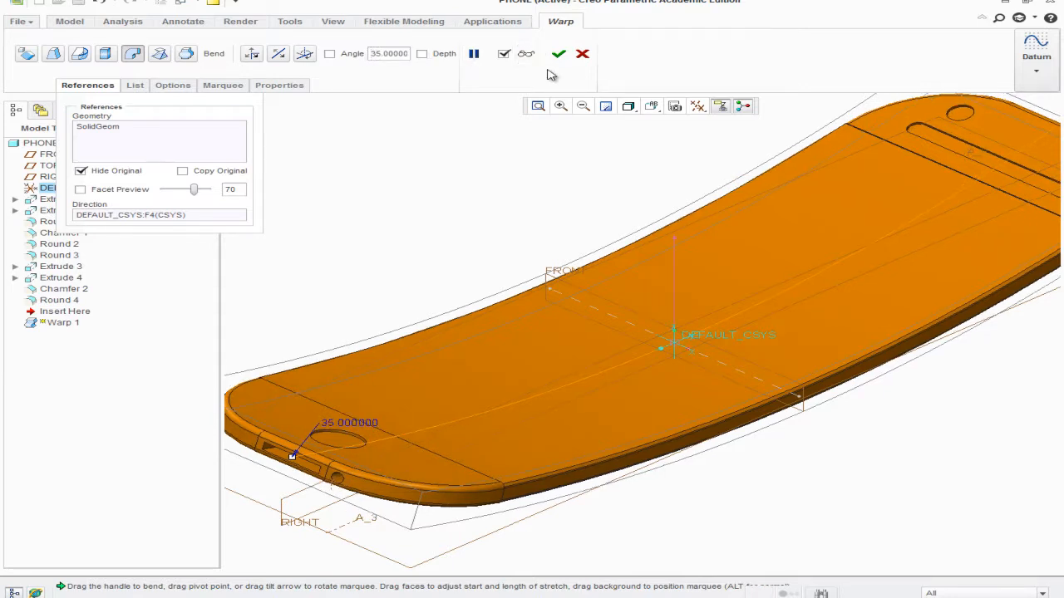
pyautogui.click(559, 55)
# Step: Deselect the warped body, refit the model, and hide all datum axes, points, coordinate systems and planes
pyautogui.scroll(5, 586, 273)
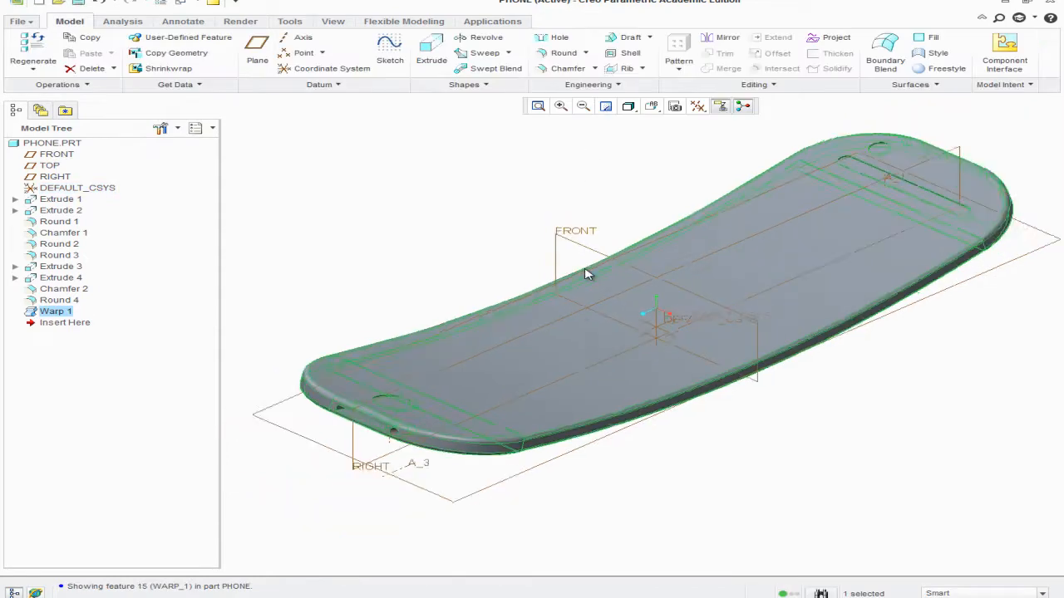
pyautogui.moveTo(705, 349)
pyautogui.mouseDown(button='middle')
pyautogui.moveTo(706, 325)
pyautogui.moveTo(732, 340)
pyautogui.moveTo(723, 357)
pyautogui.mouseUp(button='middle')
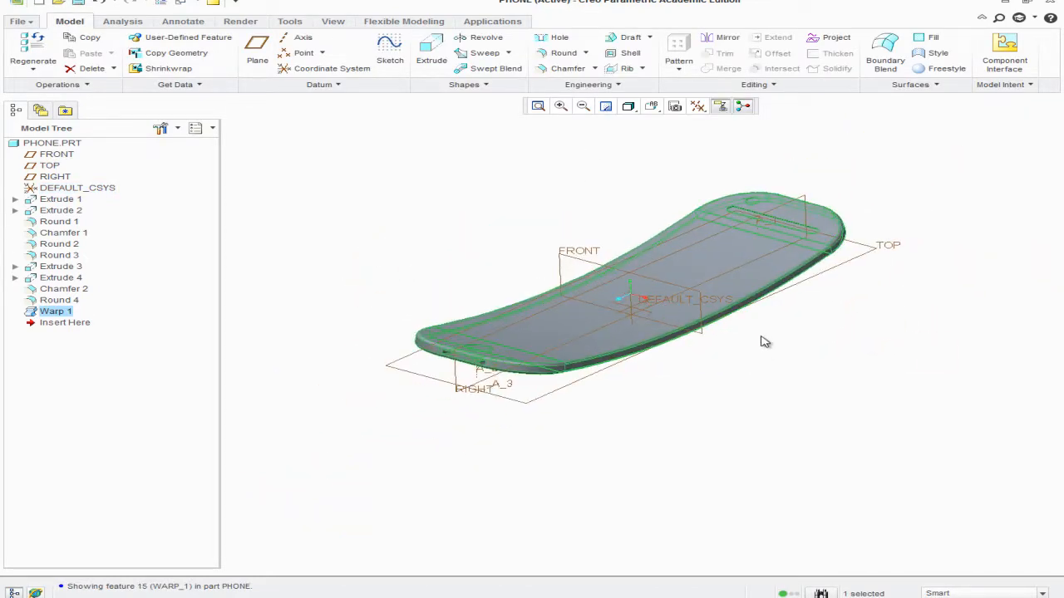
pyautogui.click(842, 358)
pyautogui.scroll(3, 789, 363)
pyautogui.scroll(-3, 770, 296)
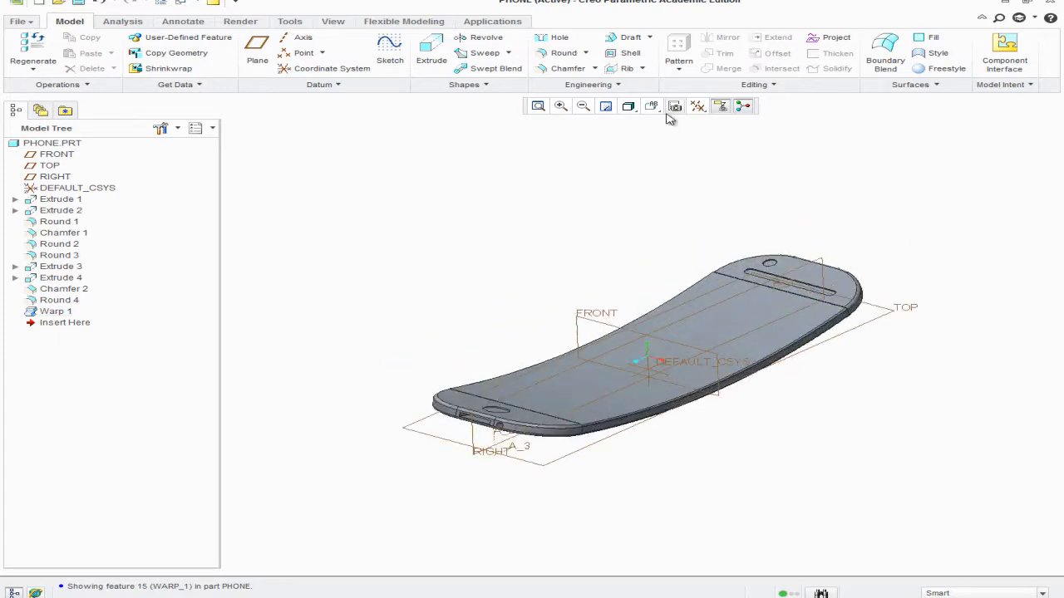
pyautogui.click(539, 108)
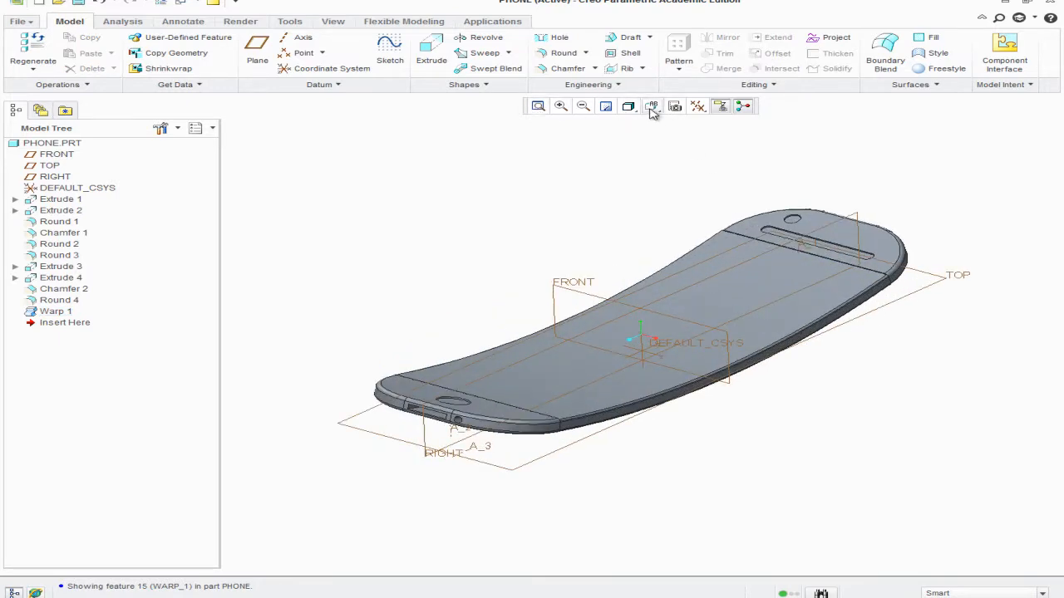
pyautogui.click(695, 108)
pyautogui.click(697, 126)
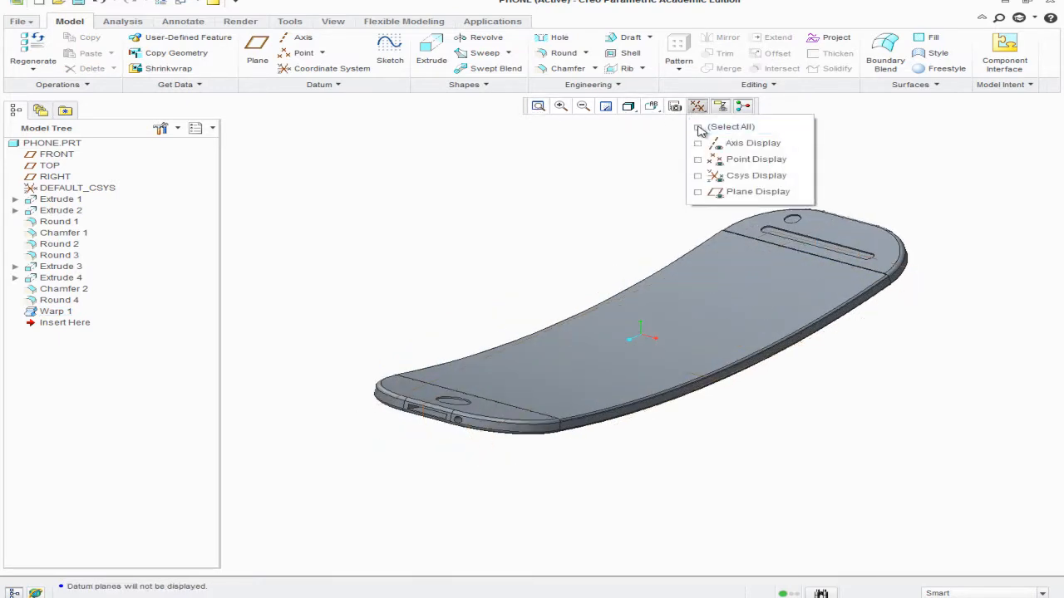
pyautogui.click(617, 247)
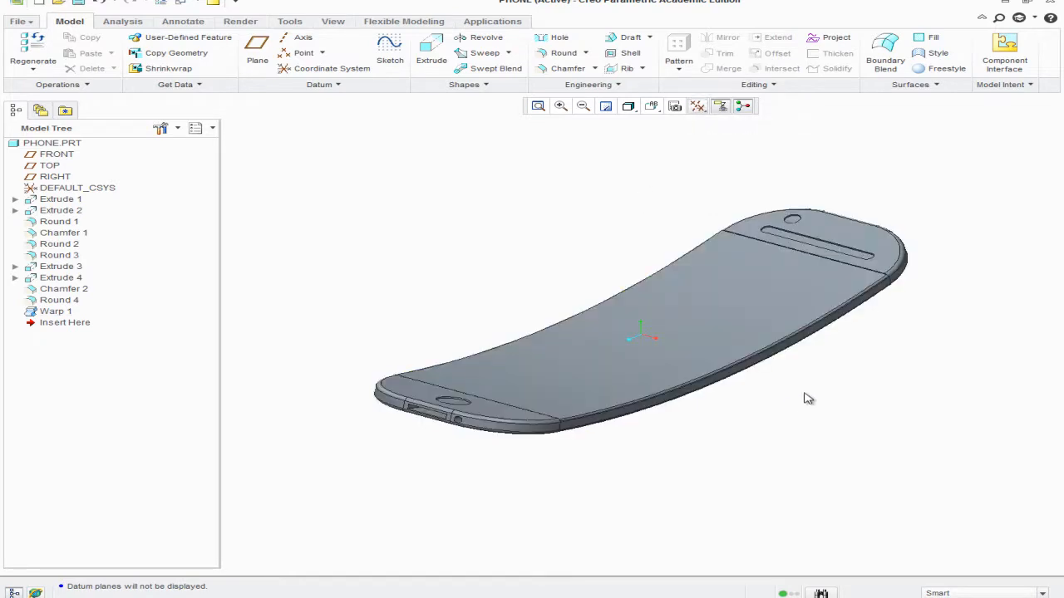
# Step: Apply the black brushed aluminium appearance from the Photolux adv-metal-aluminium.dmt library to the whole PHONE part
pyautogui.scroll(-2, 807, 399)
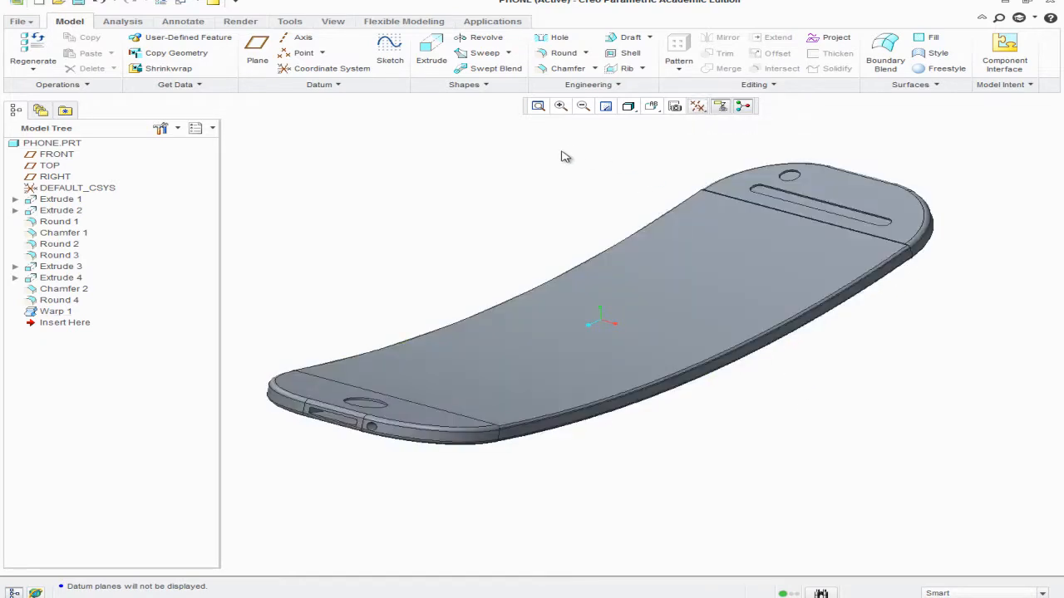
pyautogui.click(251, 22)
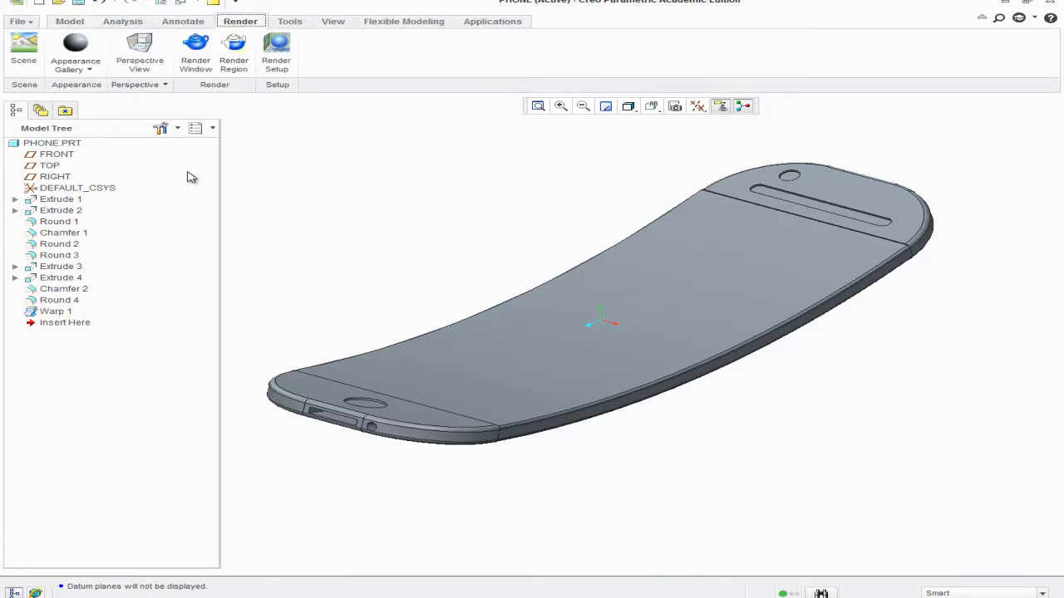
pyautogui.click(59, 147)
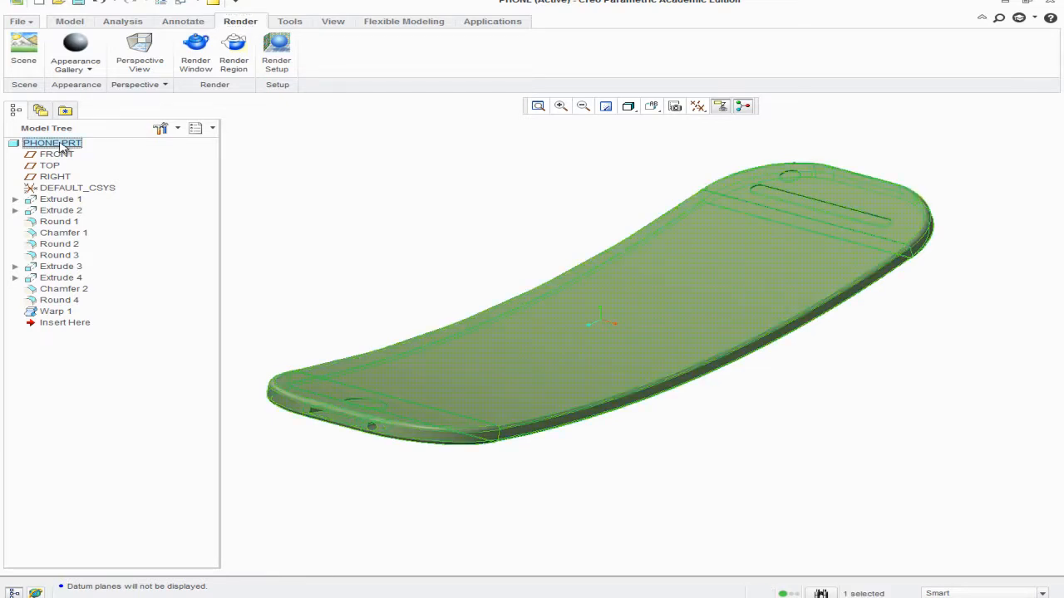
pyautogui.click(93, 73)
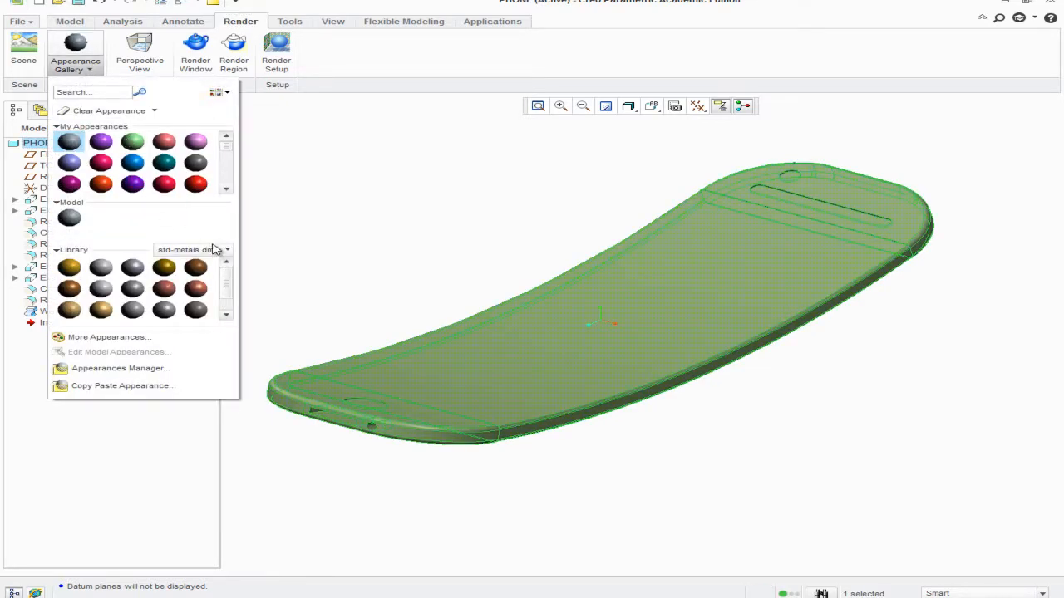
pyautogui.click(215, 250)
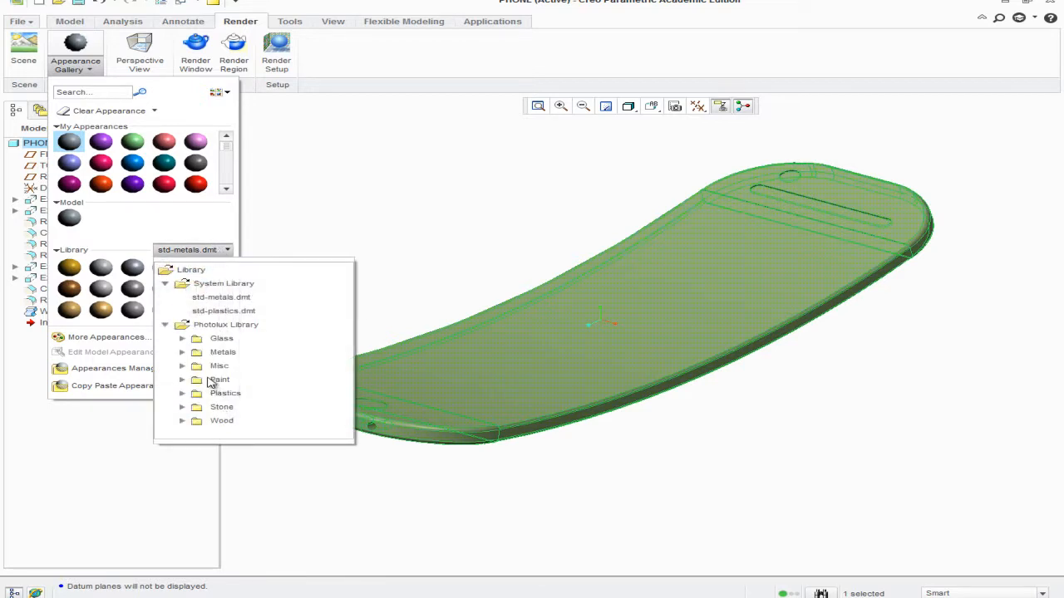
pyautogui.click(183, 352)
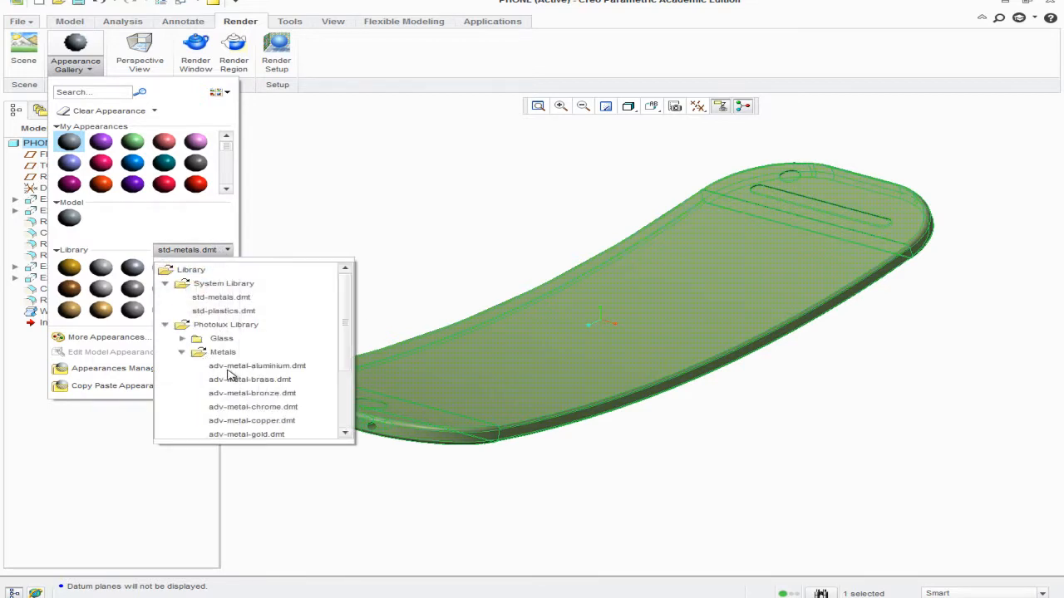
pyautogui.click(229, 376)
pyautogui.click(79, 274)
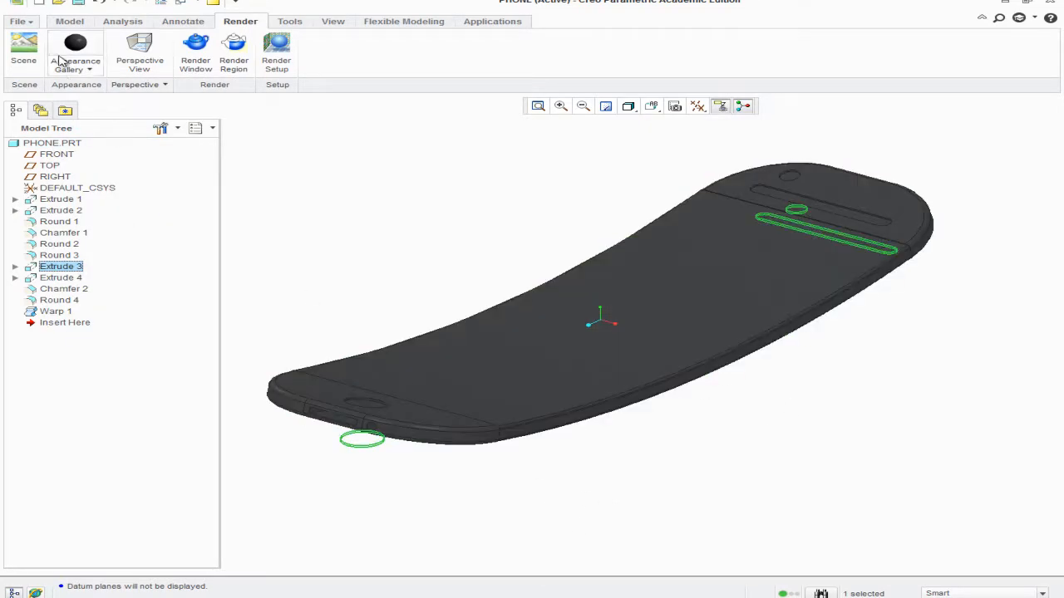
# Step: Open the adv-aluminium-brushed model appearance for editing and sample it from the phone body
pyautogui.click(90, 73)
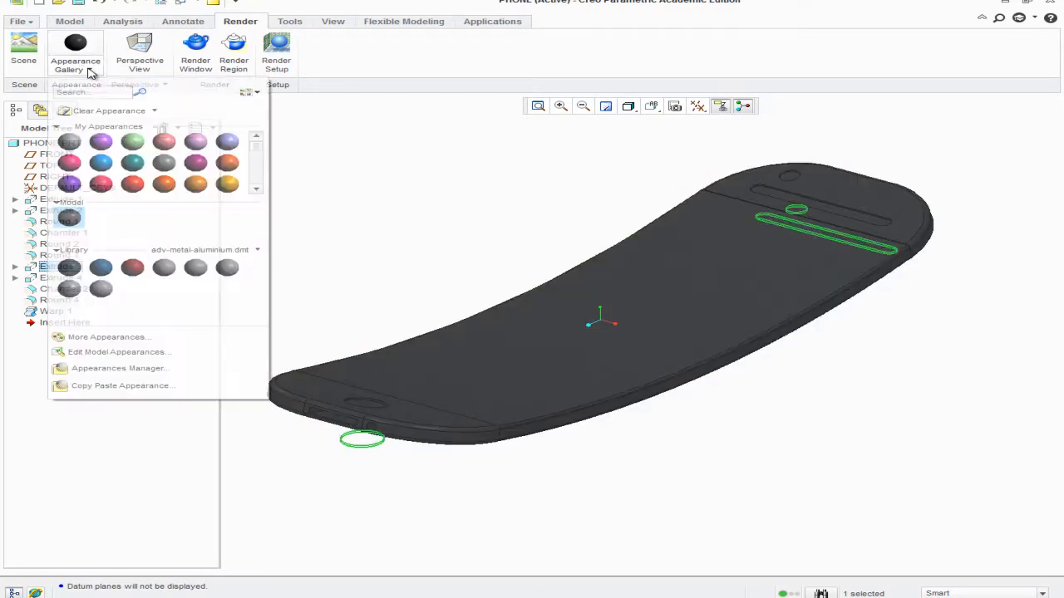
pyautogui.click(108, 351)
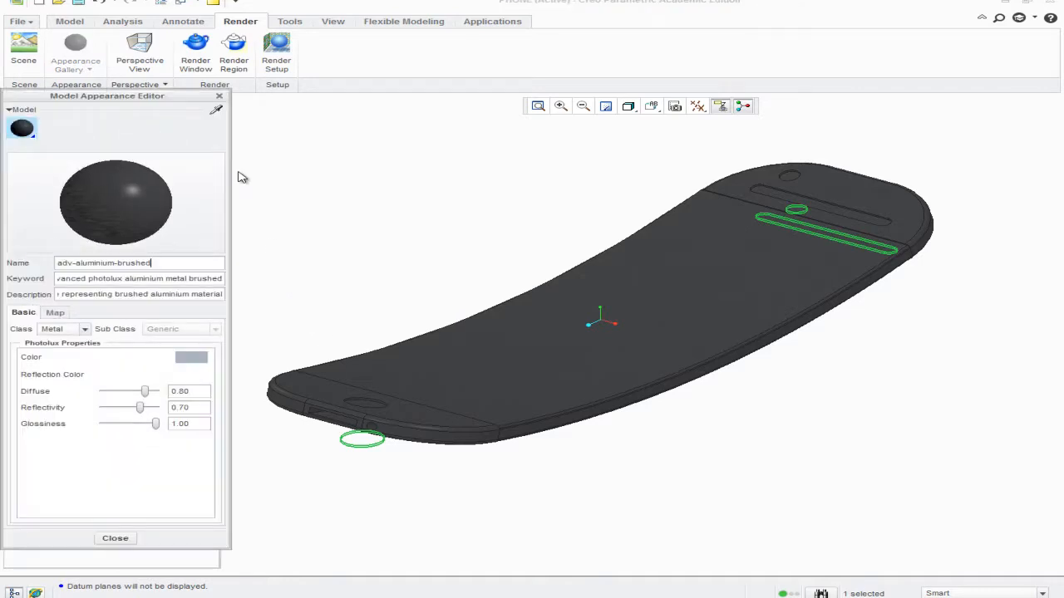
pyautogui.click(217, 109)
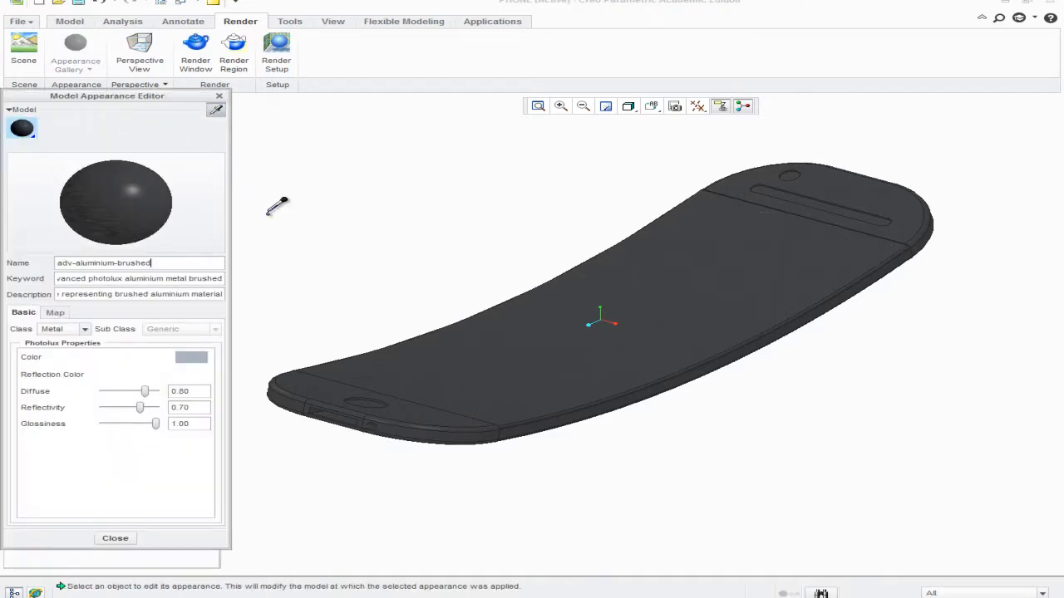
pyautogui.click(313, 393)
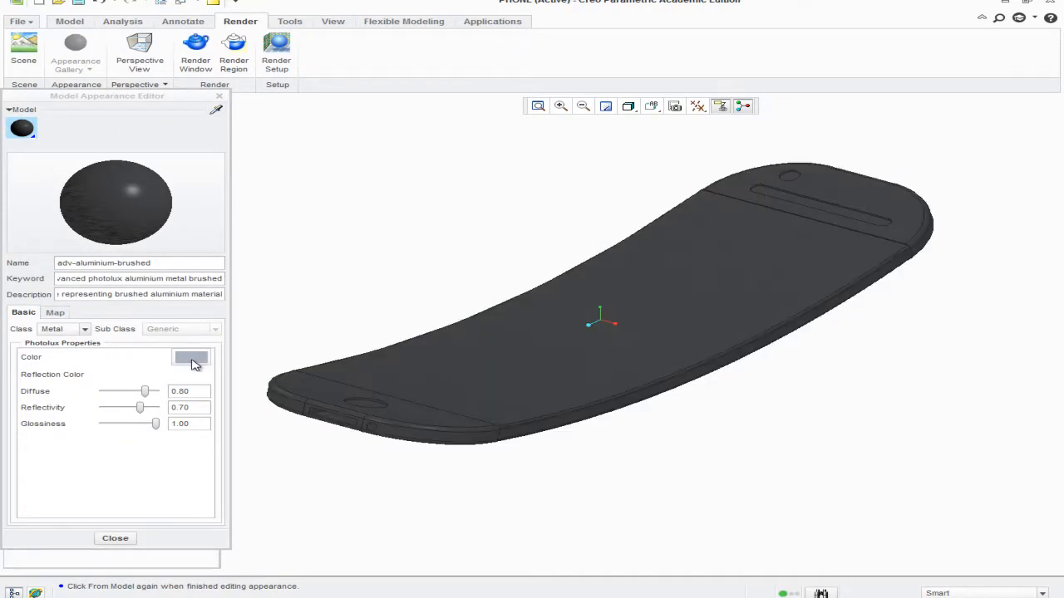
# Step: Set the brushed aluminium colour to a very dark purple, about R 32.2, G 2.1, B 30.7, and close the appearance editor
pyautogui.click(192, 359)
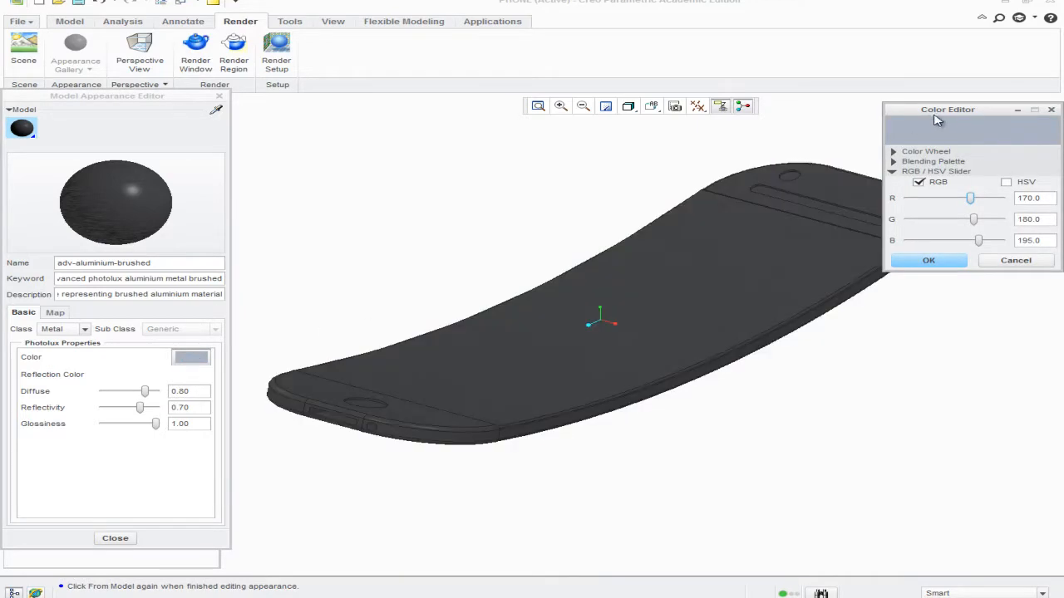
pyautogui.click(893, 152)
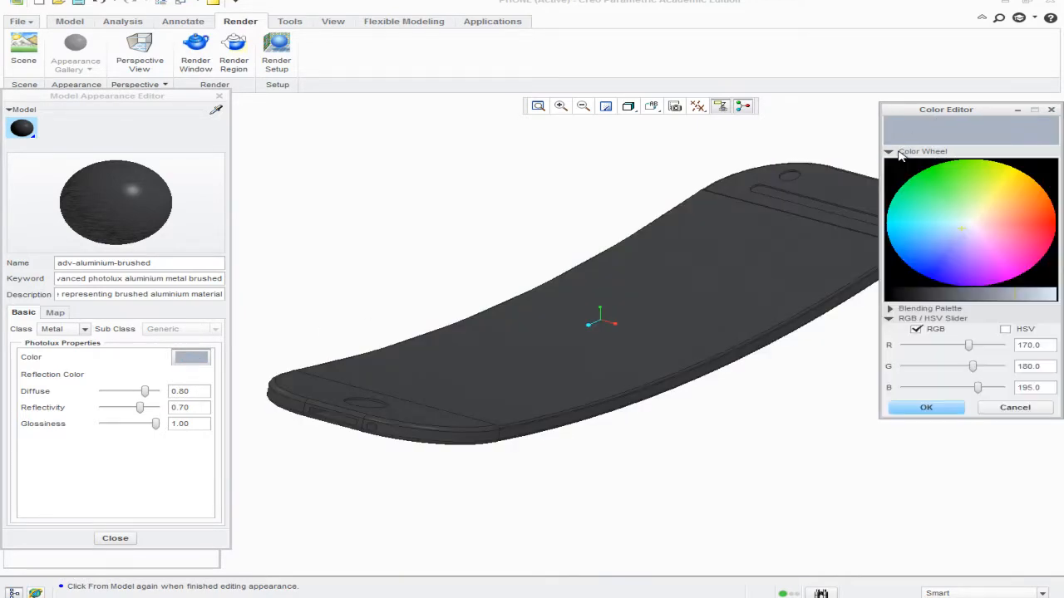
pyautogui.moveTo(945, 292); pyautogui.dragTo(902, 295)
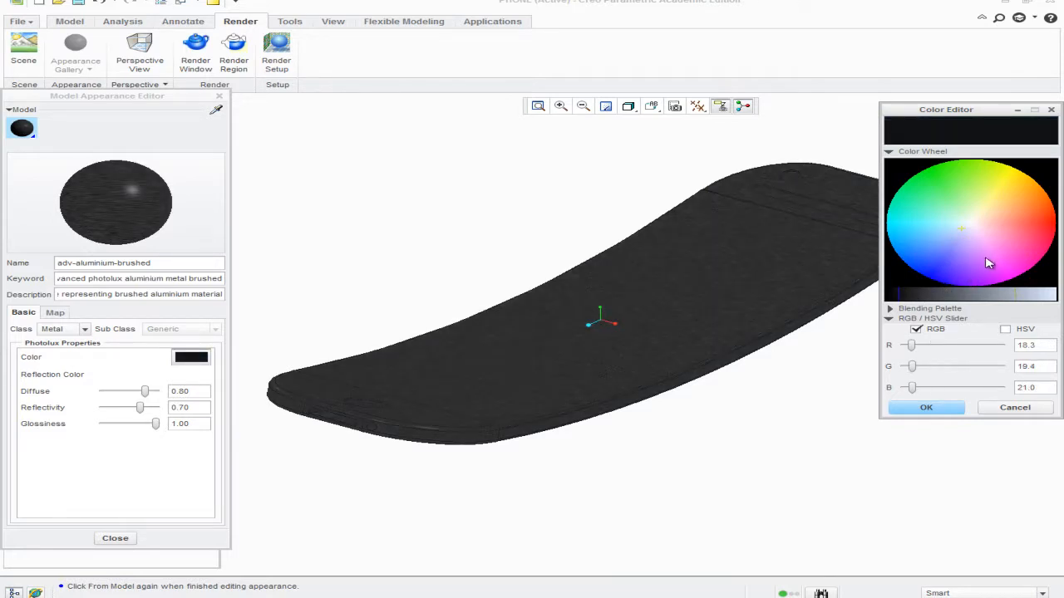
pyautogui.click(1015, 279)
pyautogui.moveTo(1020, 289); pyautogui.dragTo(908, 301)
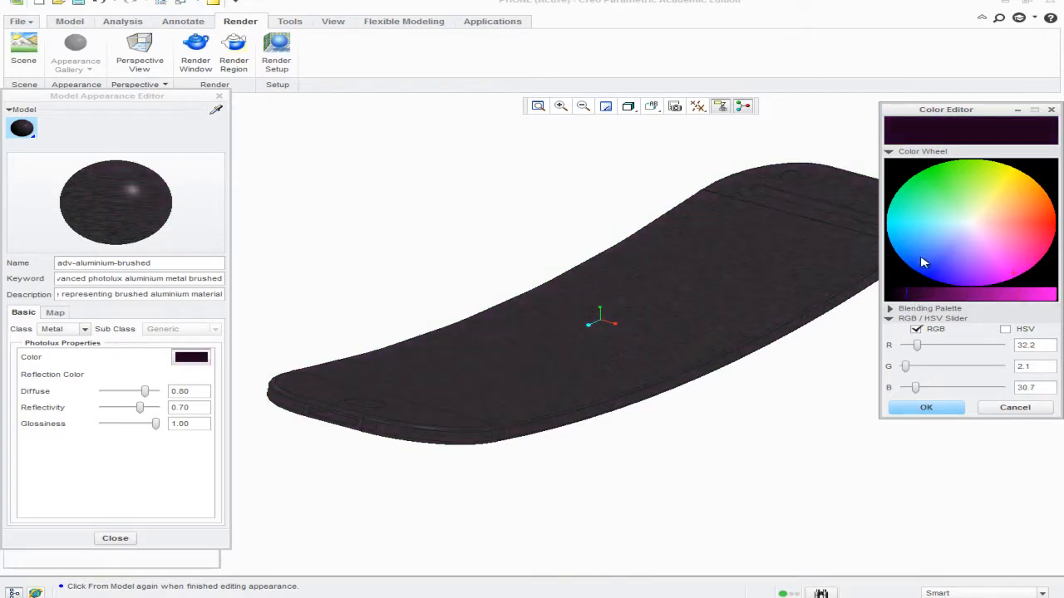
pyautogui.click(926, 407)
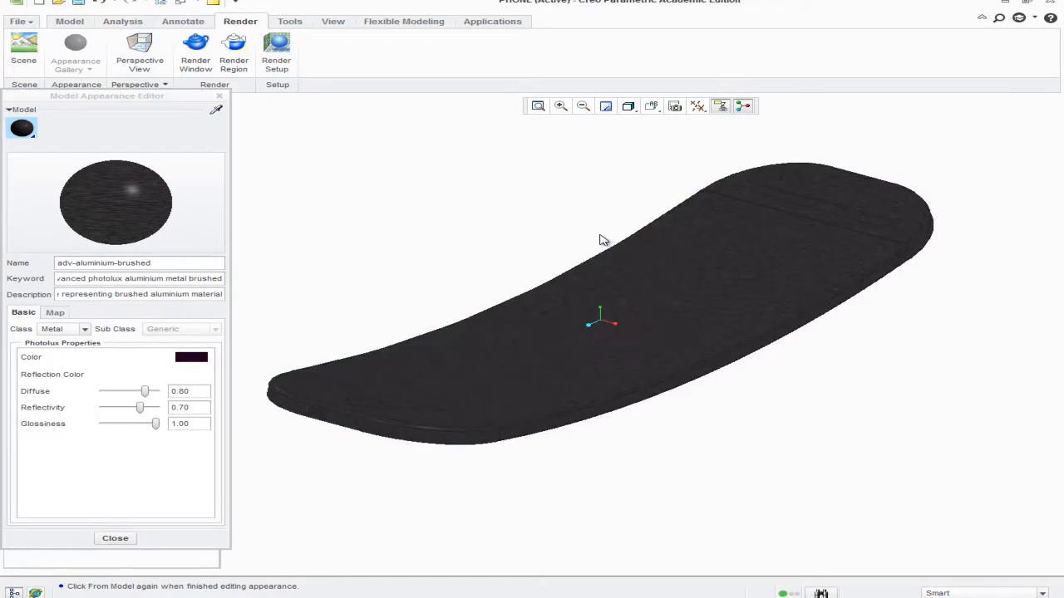
pyautogui.scroll(2, 662, 240)
pyautogui.scroll(-4, 712, 240)
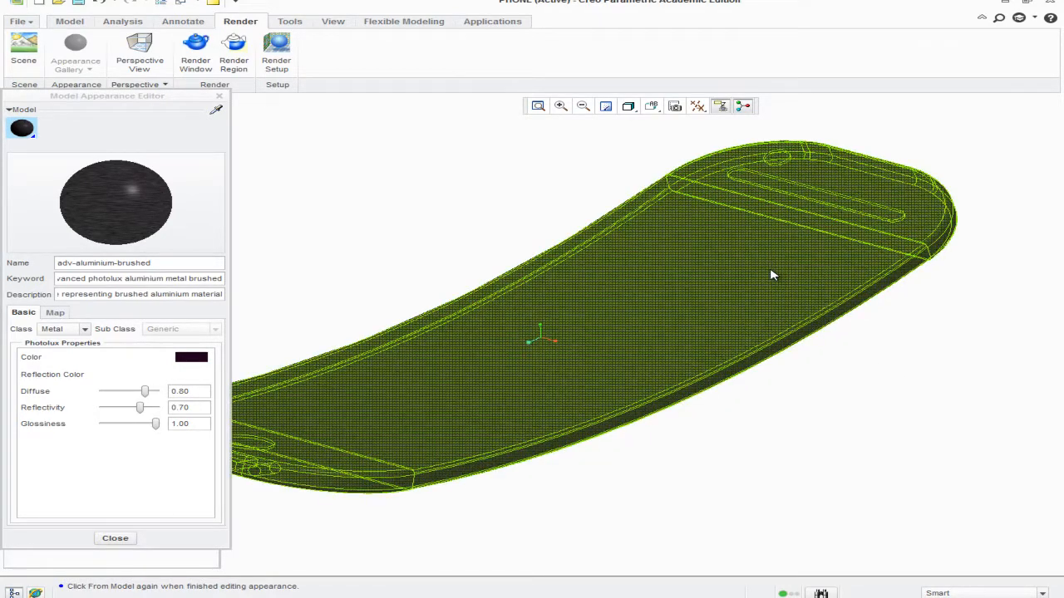
pyautogui.scroll(3, 669, 223)
pyautogui.click(221, 98)
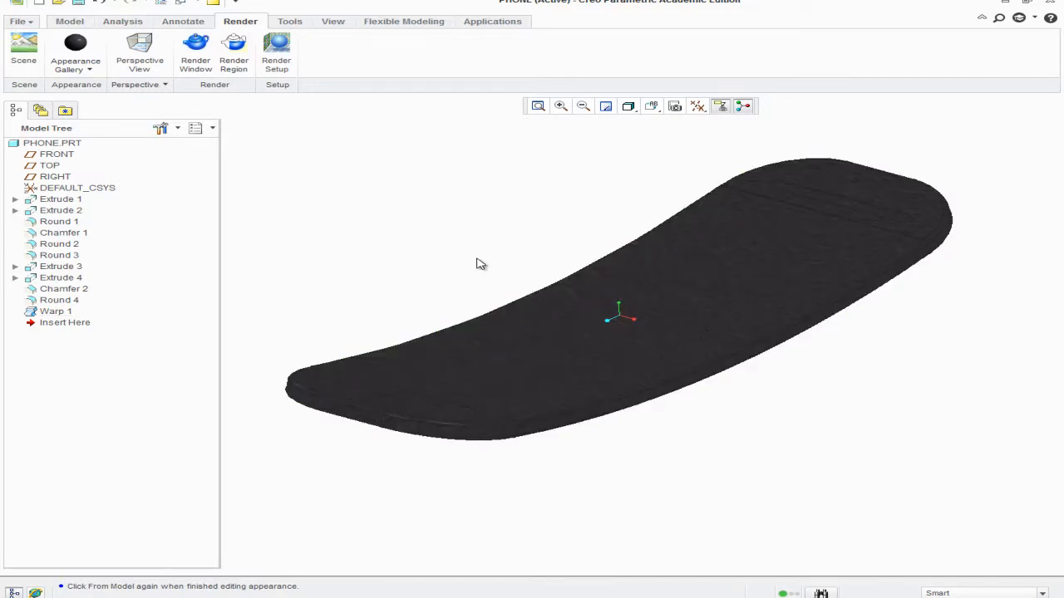
# Step: Load the Photolux adv-plastics-clear.dmt library and choose its first clear plastic as the active appearance
pyautogui.click(98, 73)
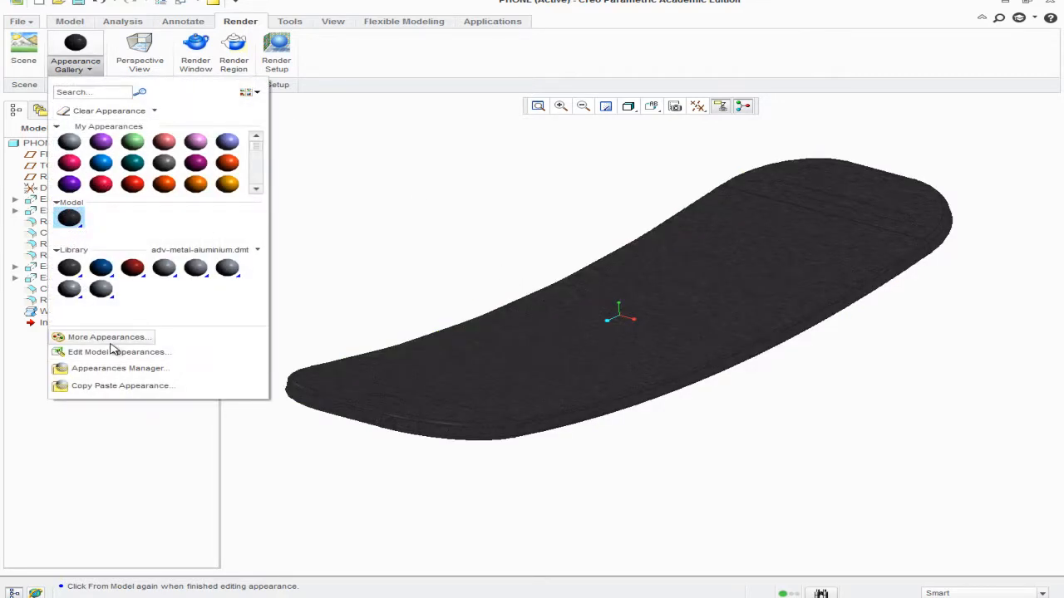
pyautogui.click(250, 250)
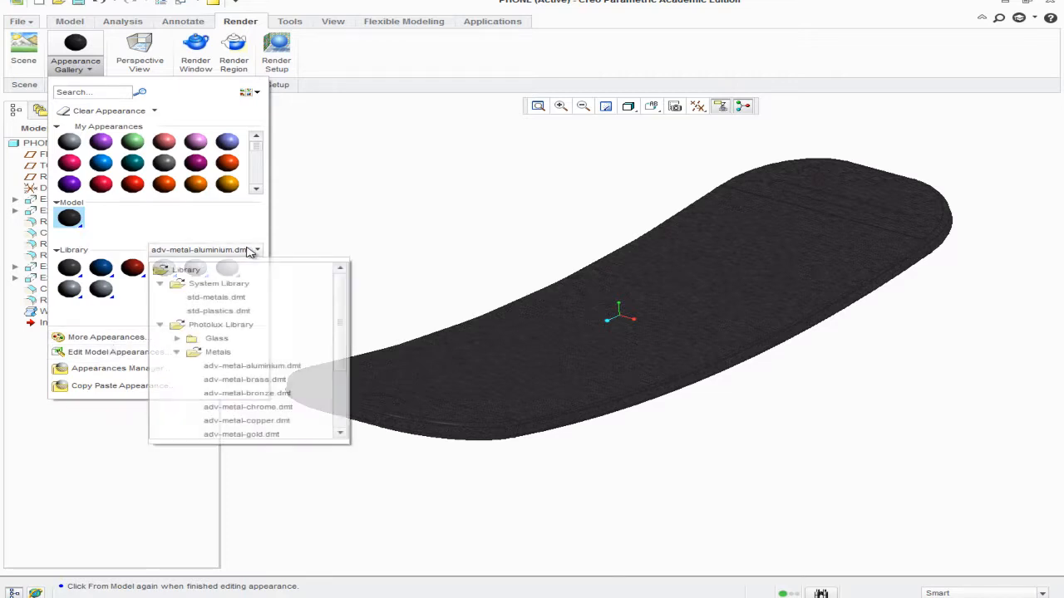
pyautogui.click(177, 339)
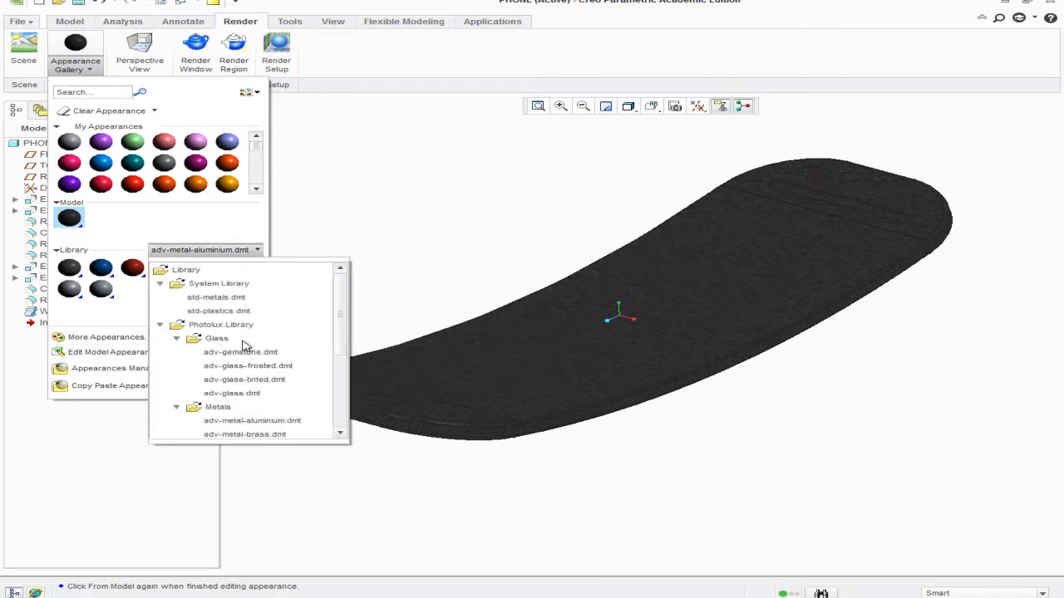
pyautogui.click(178, 339)
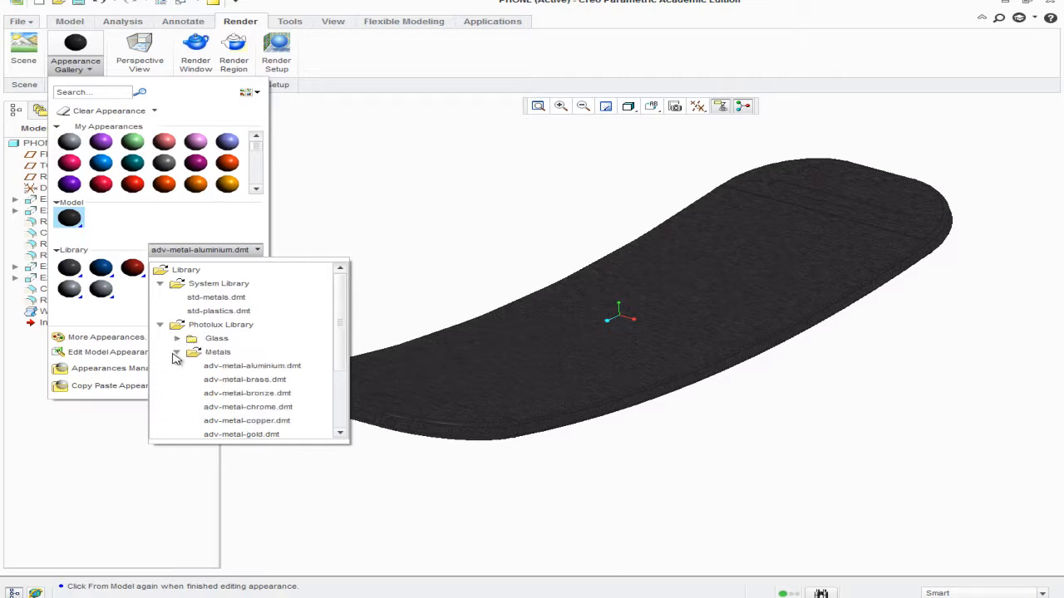
pyautogui.click(176, 353)
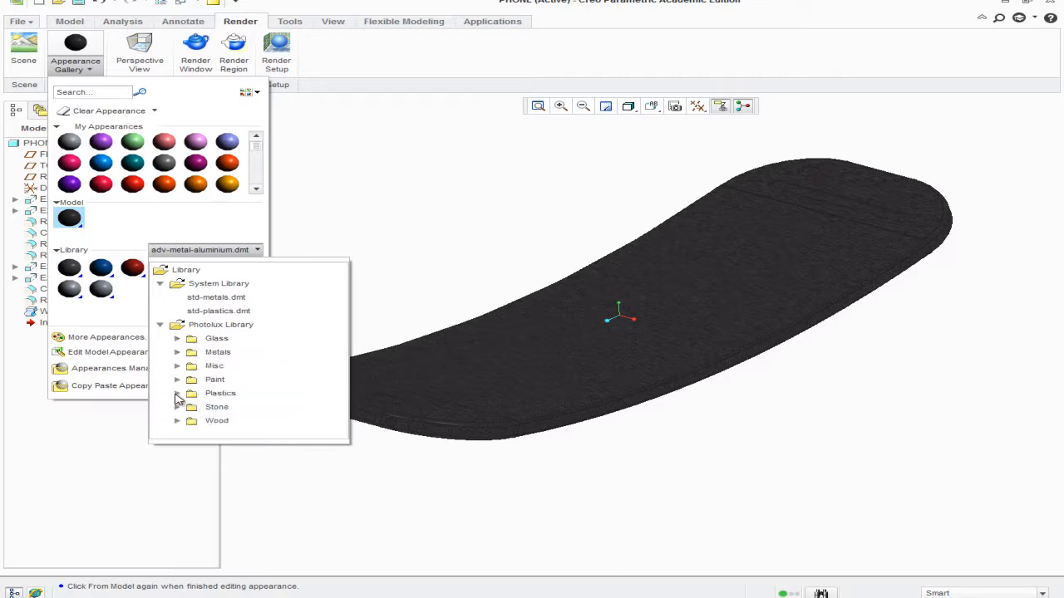
pyautogui.click(176, 394)
pyautogui.click(248, 407)
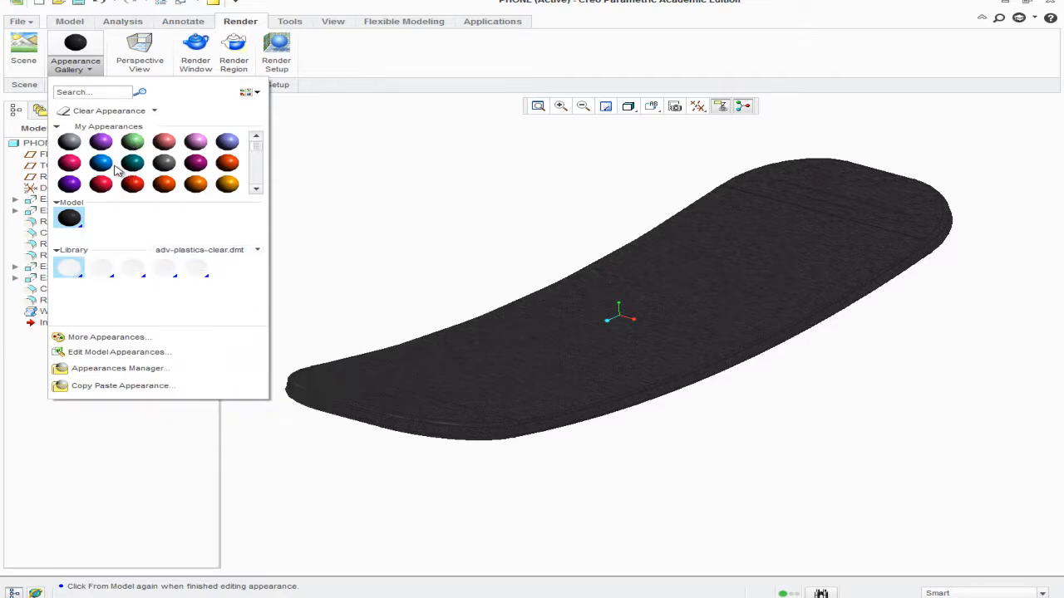
pyautogui.click(71, 267)
pyautogui.click(83, 43)
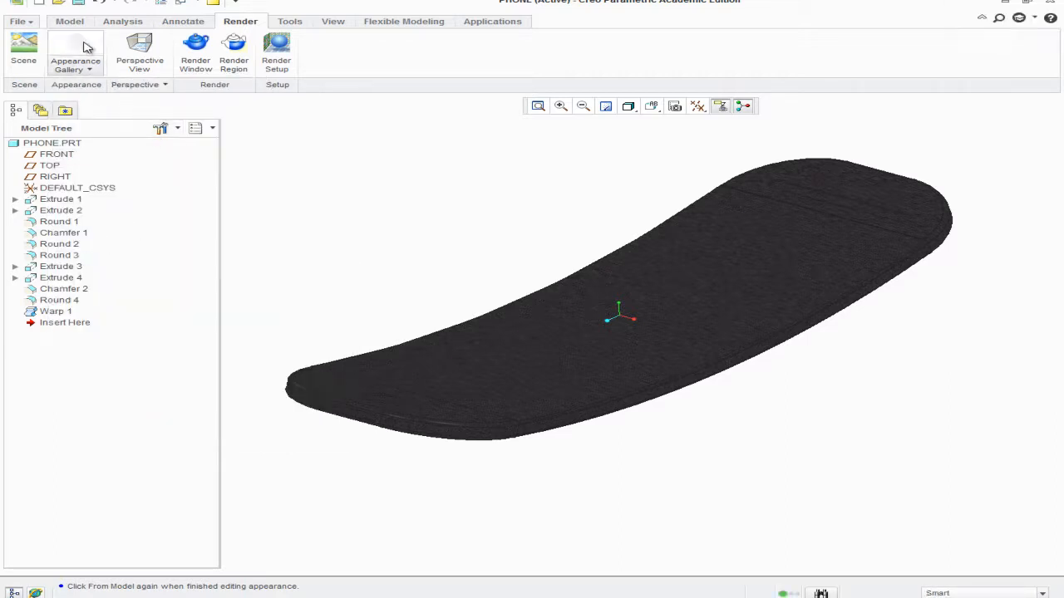
# Step: Examine the properties of the adv-plastic-translucent-clear appearance and accept them
pyautogui.click(88, 70)
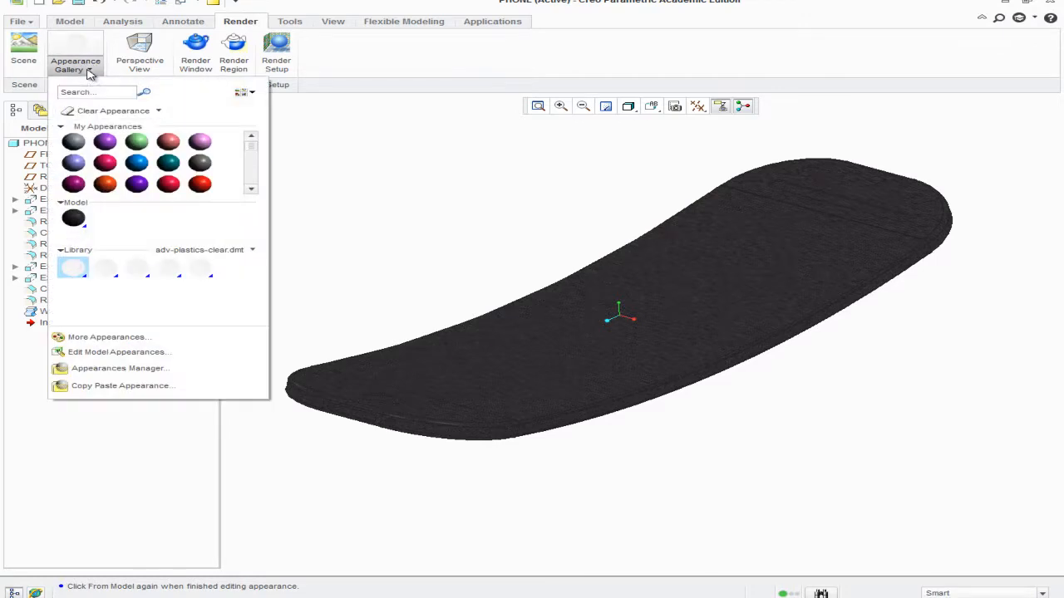
pyautogui.rightClick(72, 276)
pyautogui.click(91, 282)
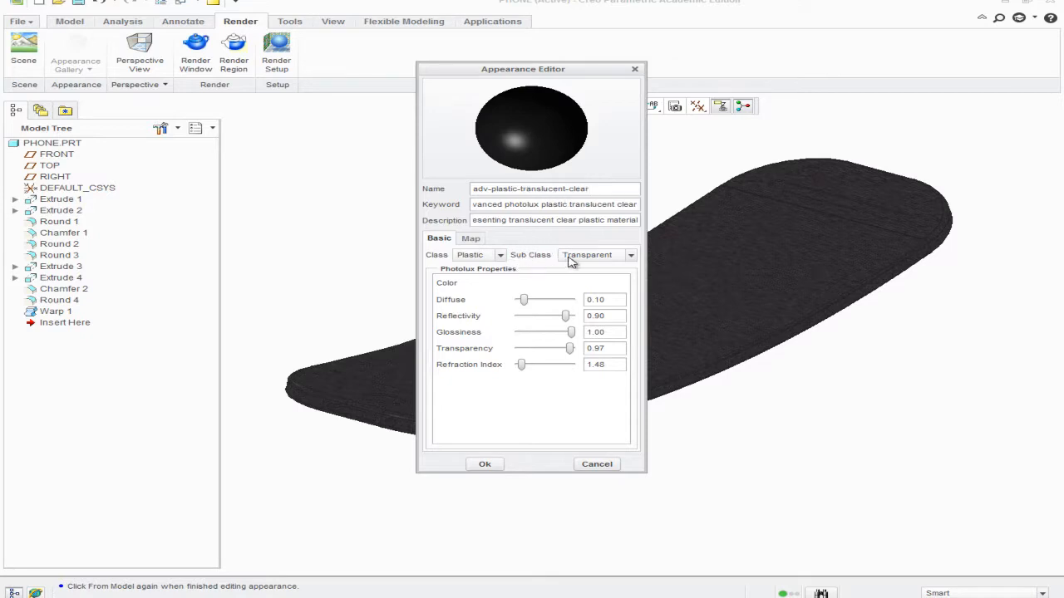
pyautogui.click(496, 479)
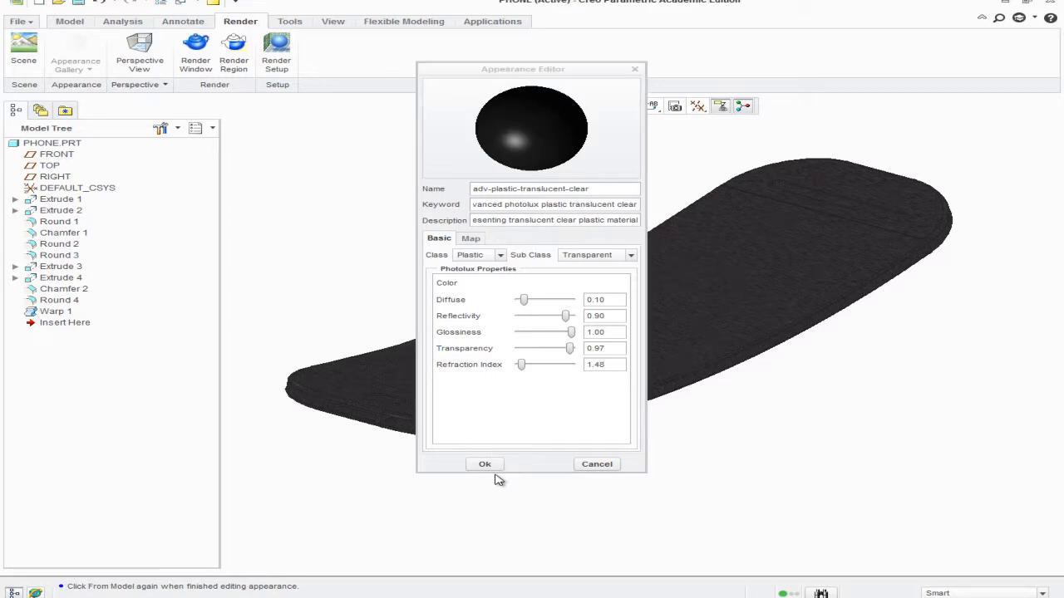
pyautogui.click(494, 470)
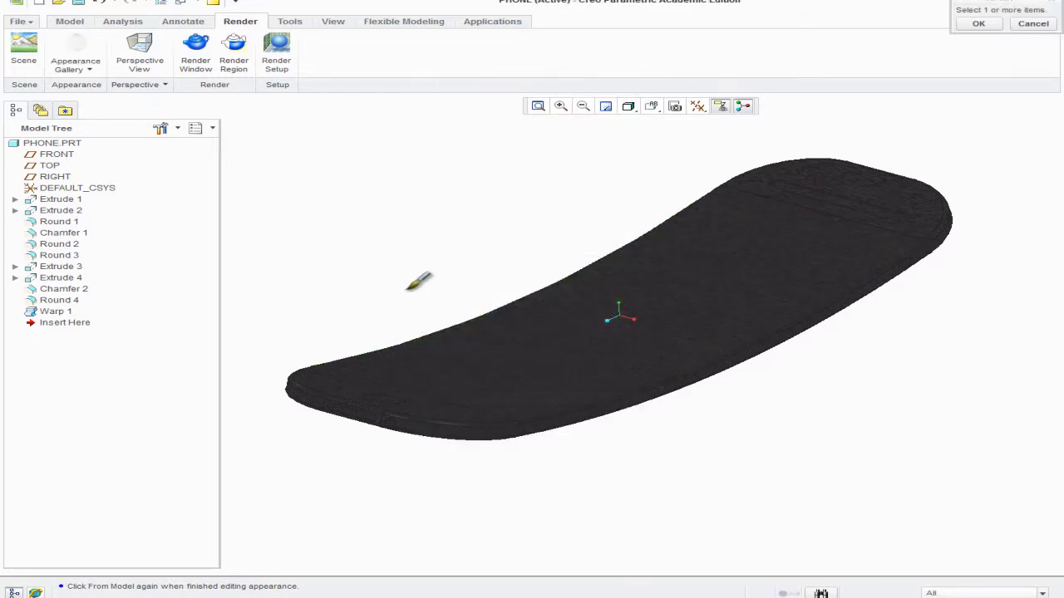
# Step: Apply the translucent clear plastic to the large middle faces on the phone's front and back
pyautogui.click(90, 69)
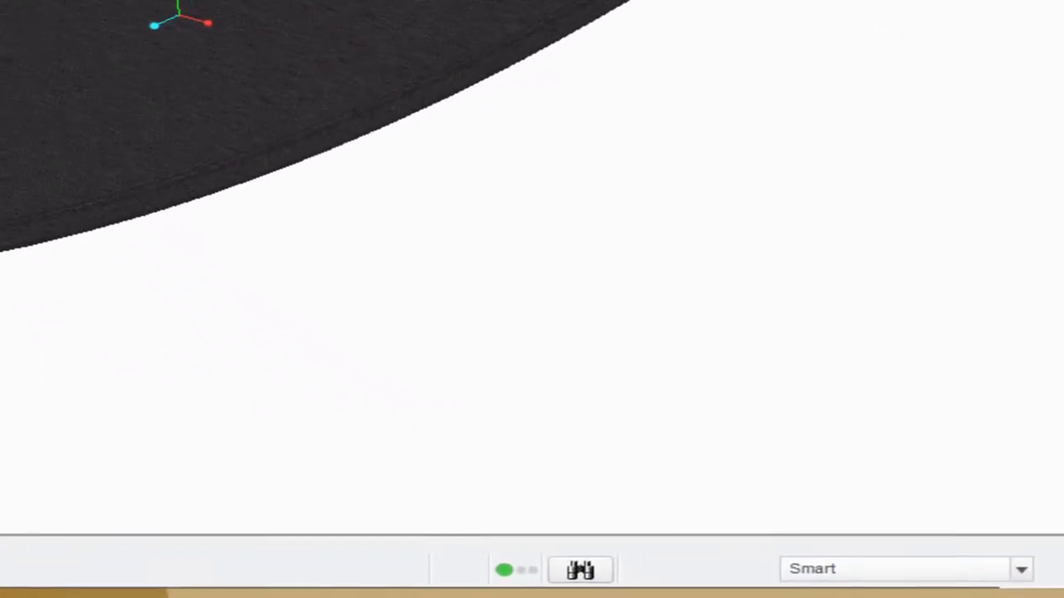
pyautogui.click(83, 271)
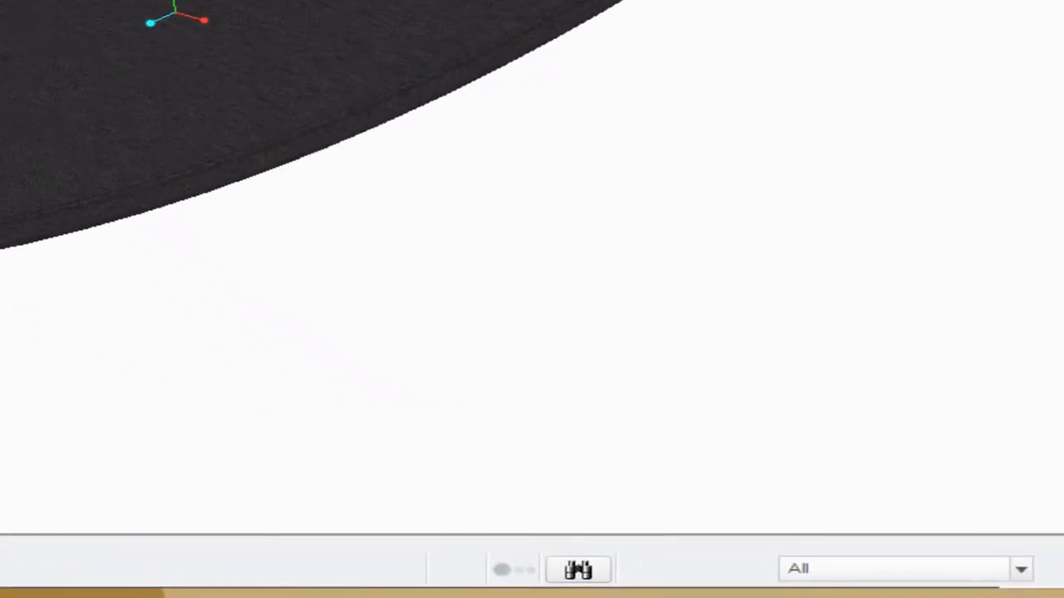
pyautogui.click(18, 35)
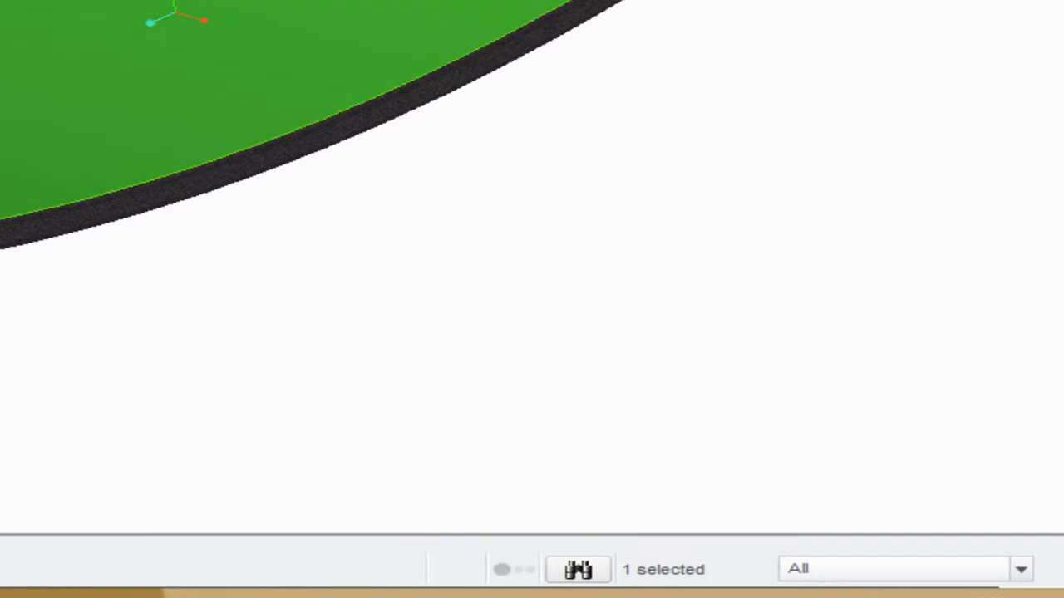
pyautogui.moveTo(602, 332); pyautogui.dragTo(553, 137, button='middle')
pyautogui.click(551, 138)
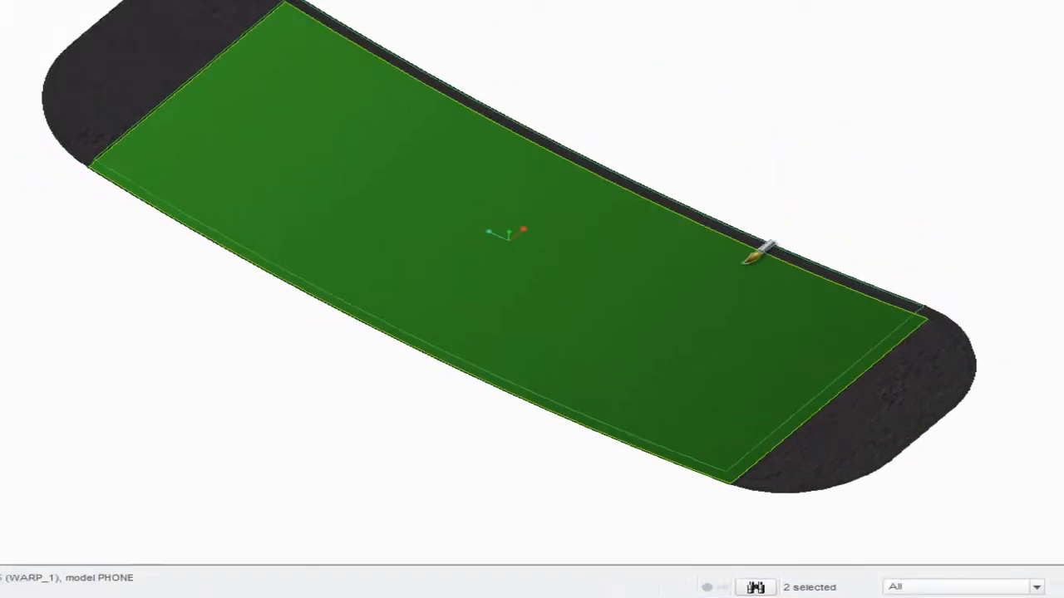
pyautogui.click(985, 24)
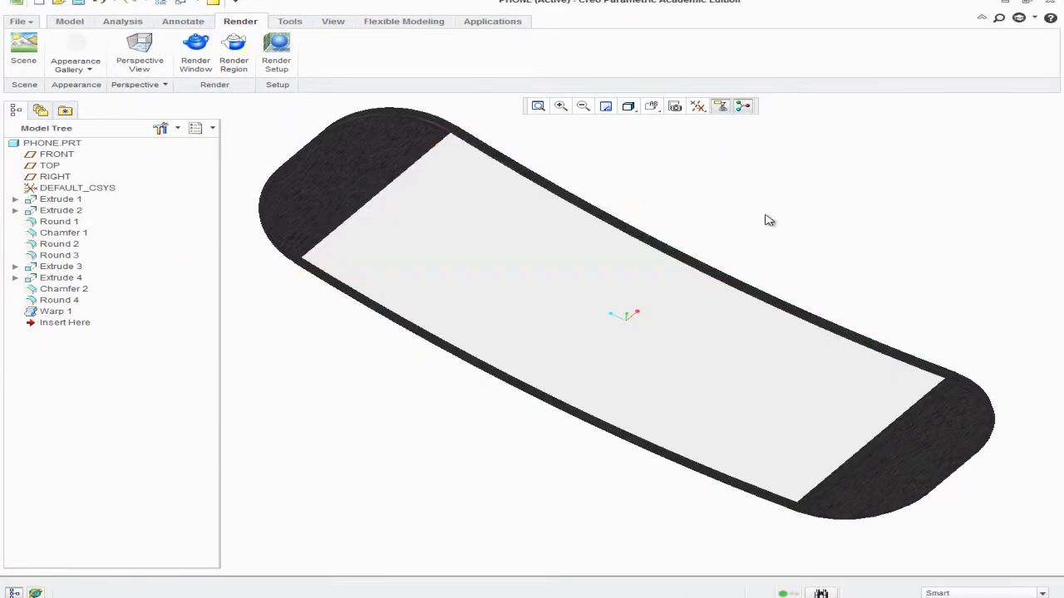
# Step: Reorient the model to a saved angled view that shows the phone's front
pyautogui.moveTo(765, 220); pyautogui.dragTo(748, 283, button='middle')
pyautogui.click(652, 107)
pyautogui.click(694, 178)
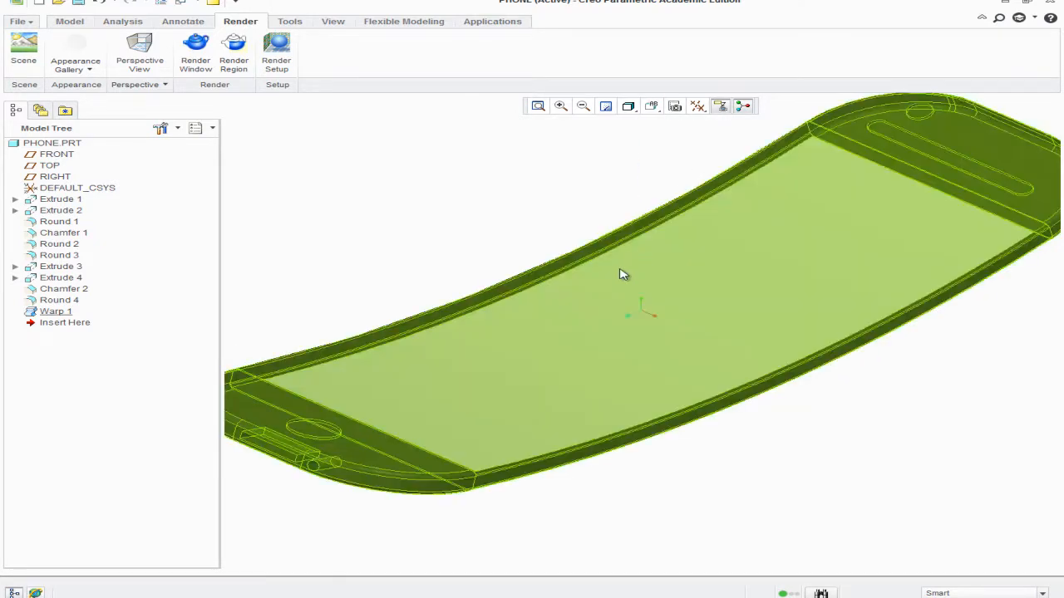
# Step: Apply the clear plastic from My Appearances to the large middle face on the phone's front
pyautogui.click(93, 68)
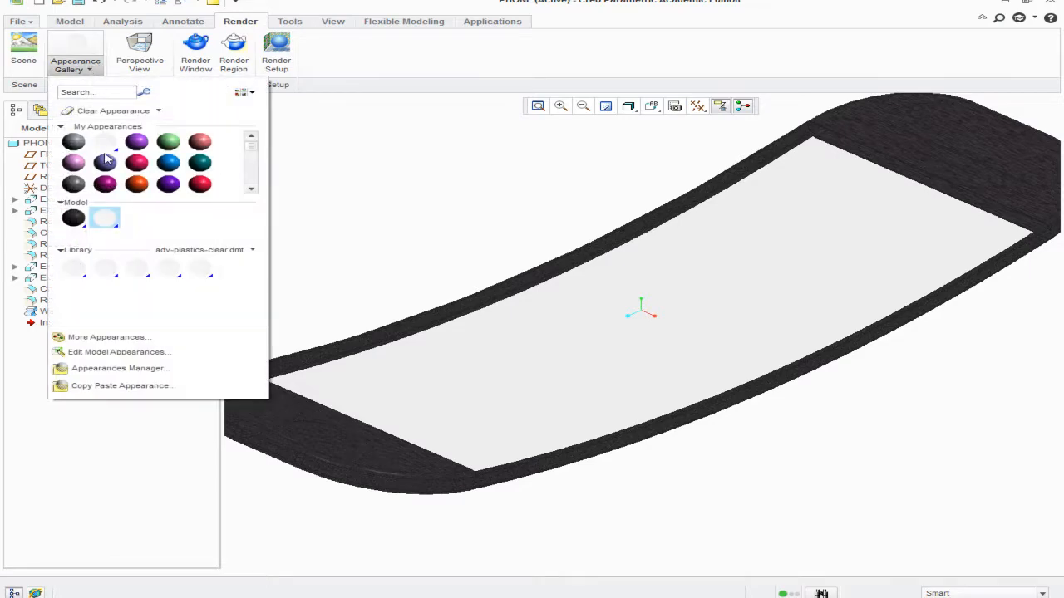
pyautogui.click(108, 147)
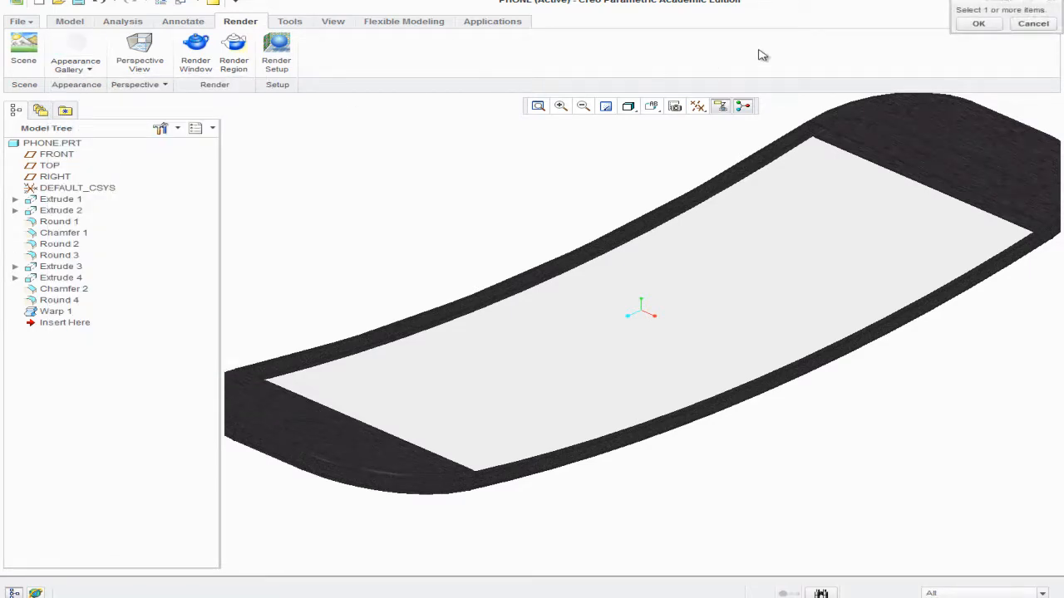
pyautogui.click(864, 171)
pyautogui.click(978, 23)
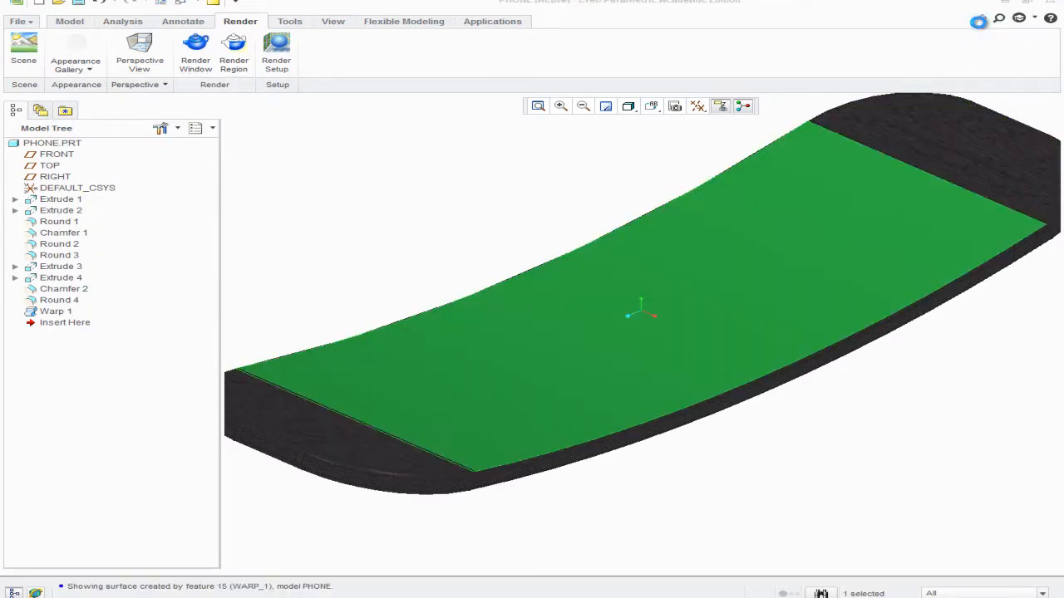
# Step: Edit the adv-plastic-translucent-clear model appearance to use iphone_home-169x300.jpg from the working directory as its decal image
pyautogui.click(92, 73)
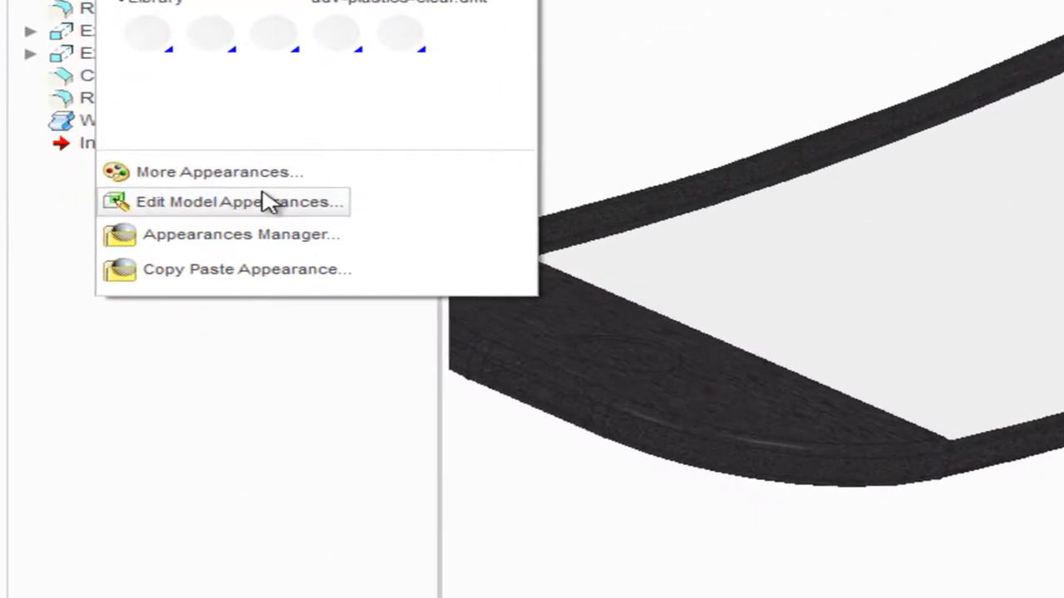
pyautogui.click(137, 350)
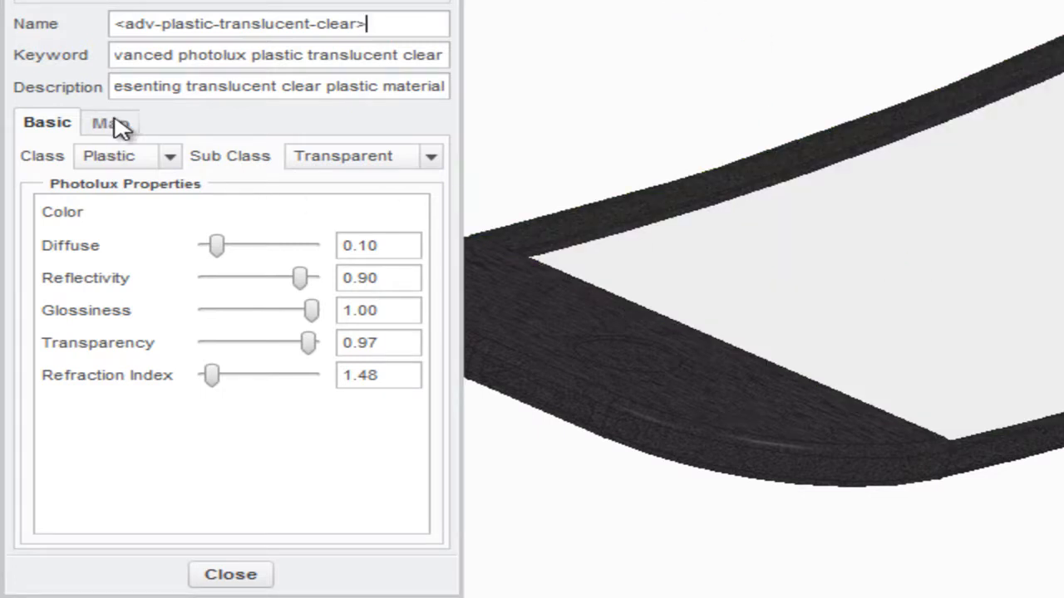
pyautogui.click(114, 125)
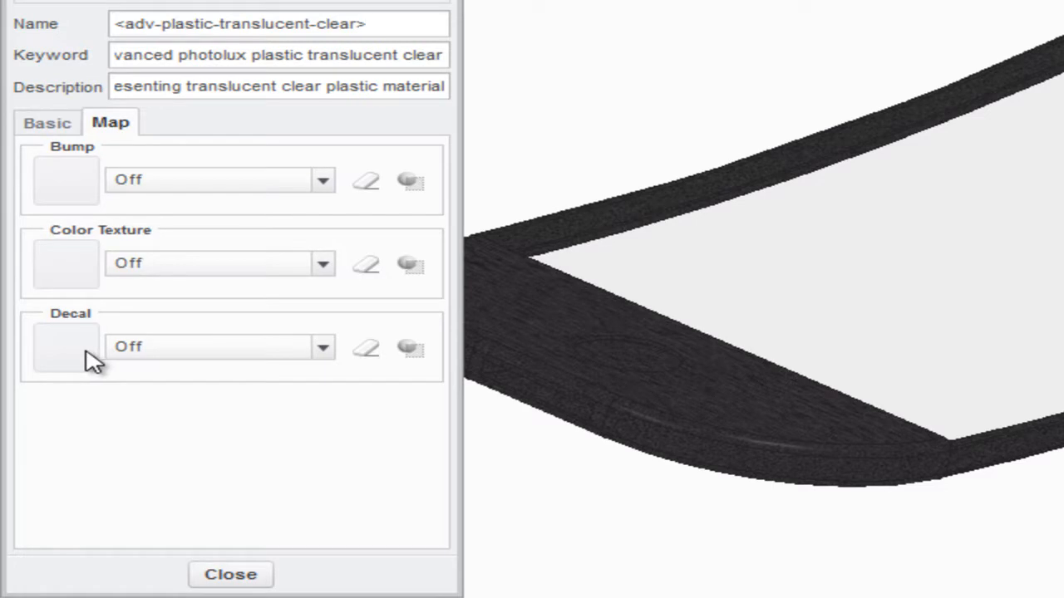
pyautogui.click(129, 349)
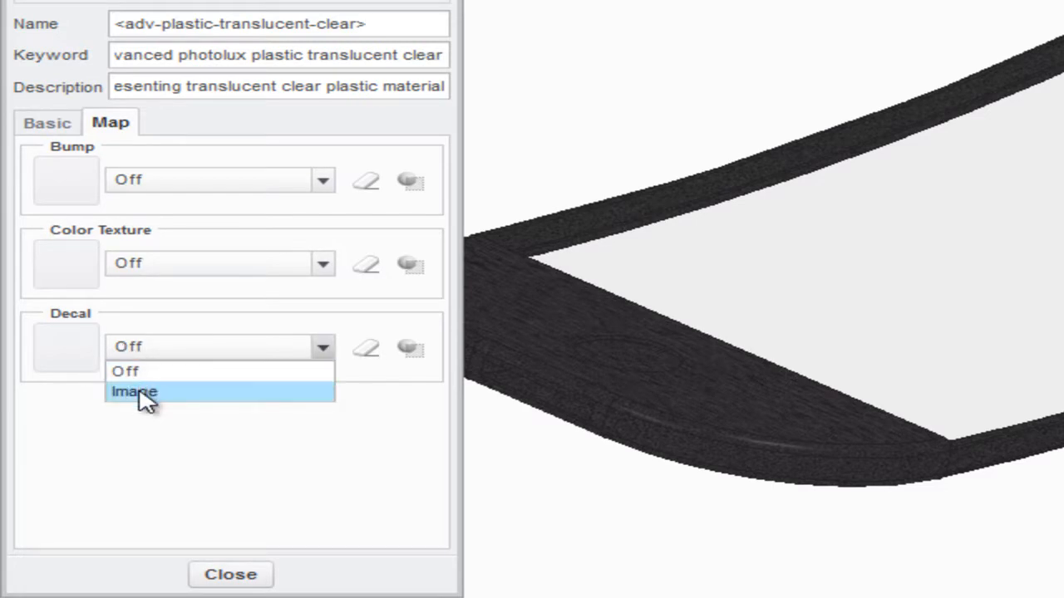
pyautogui.click(136, 391)
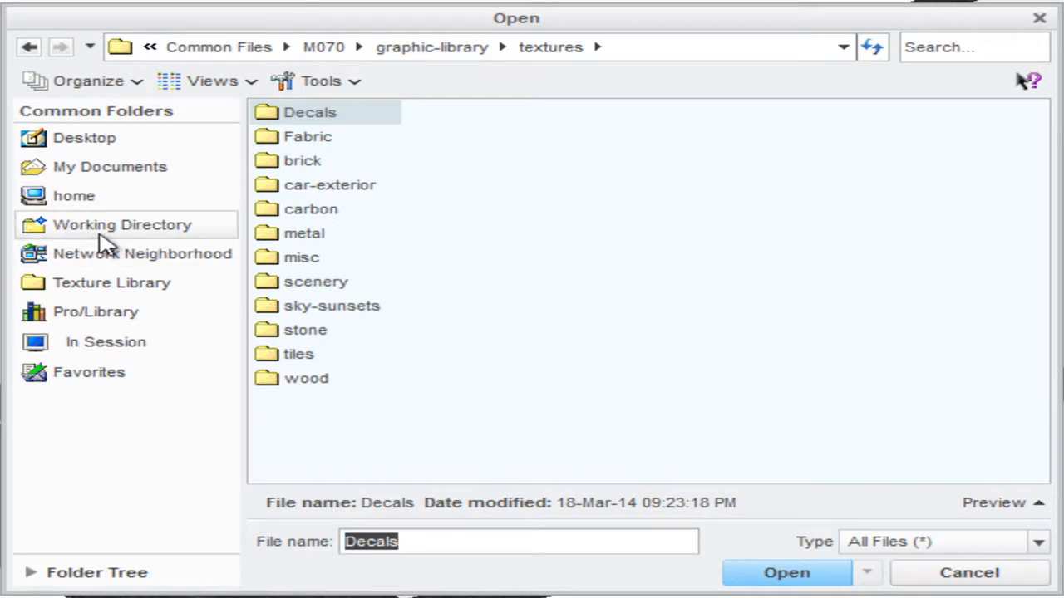
pyautogui.click(52, 230)
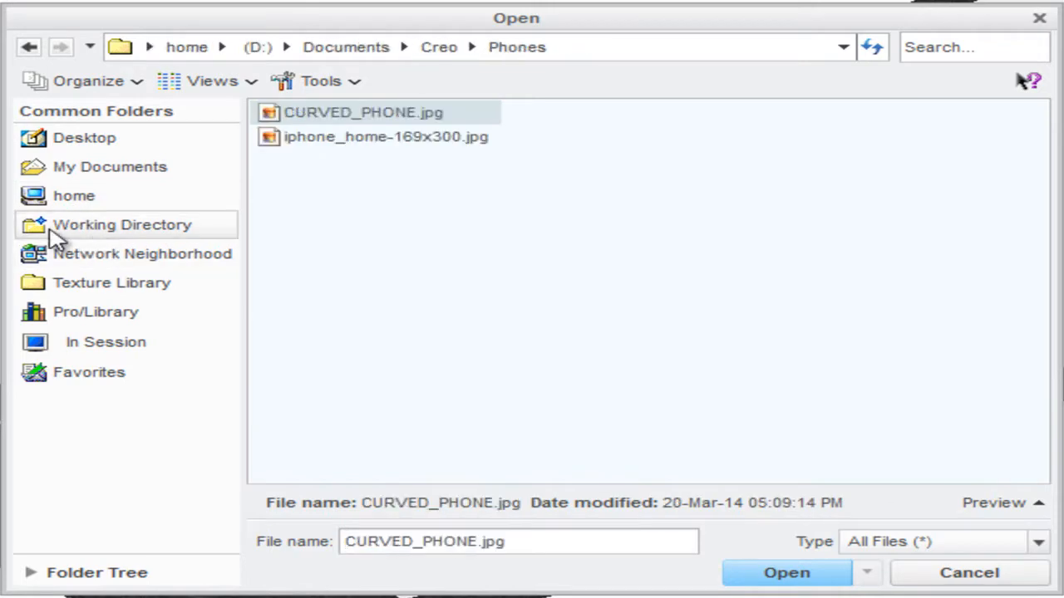
pyautogui.click(314, 137)
pyautogui.doubleClick(314, 137)
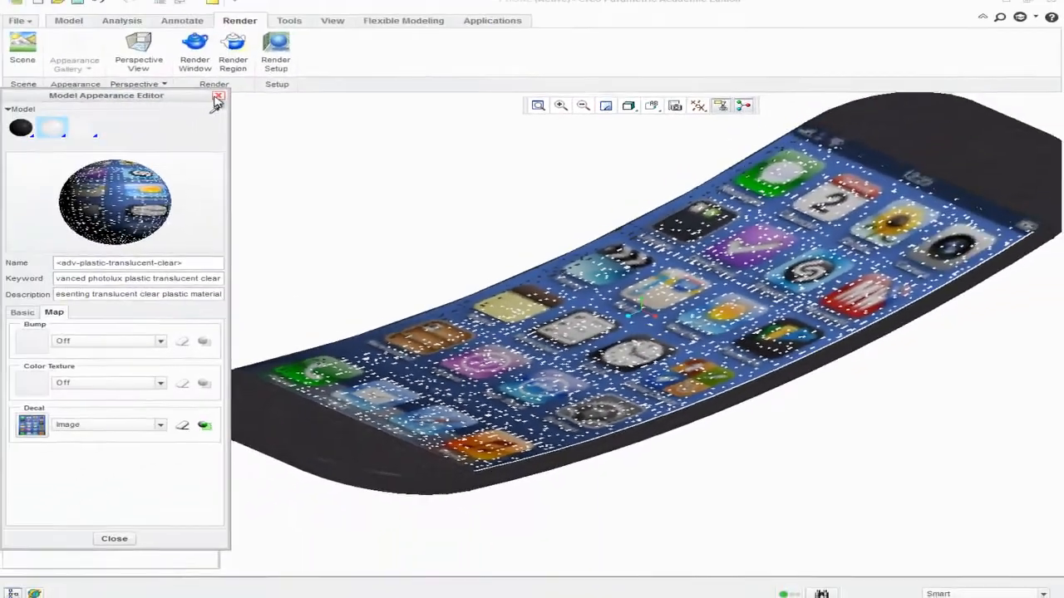
pyautogui.click(217, 99)
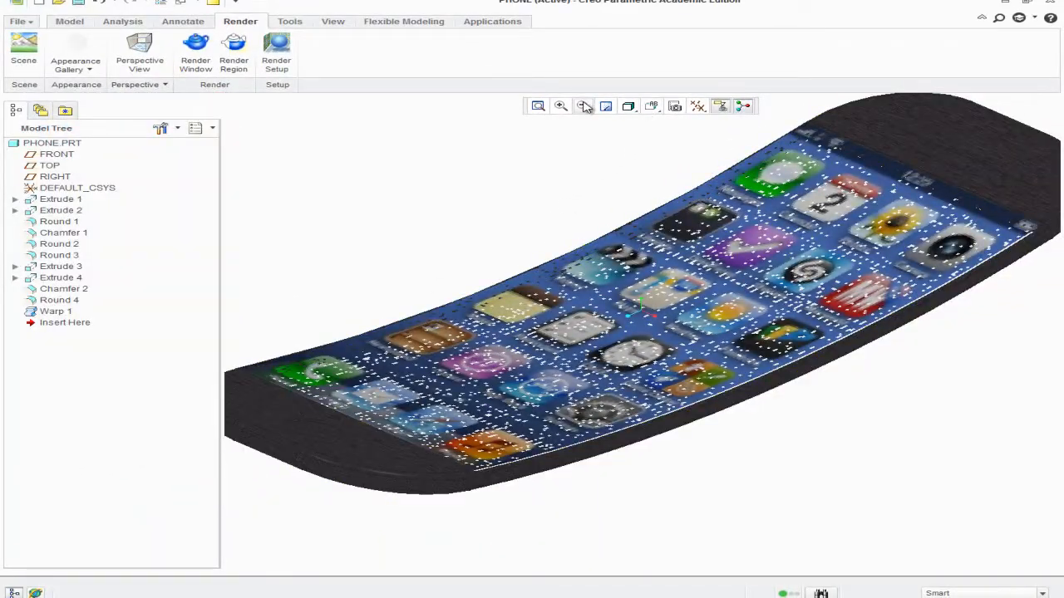
# Step: Set the view to the saved ISOMETRIC orientation and refit the whole phone
pyautogui.click(538, 106)
pyautogui.click(654, 106)
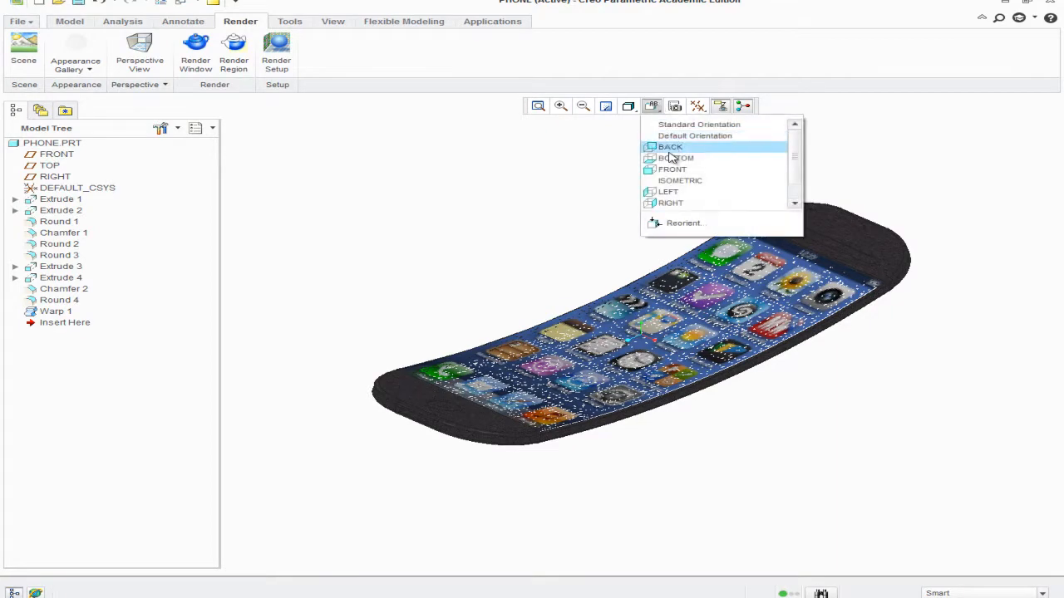
pyautogui.click(670, 180)
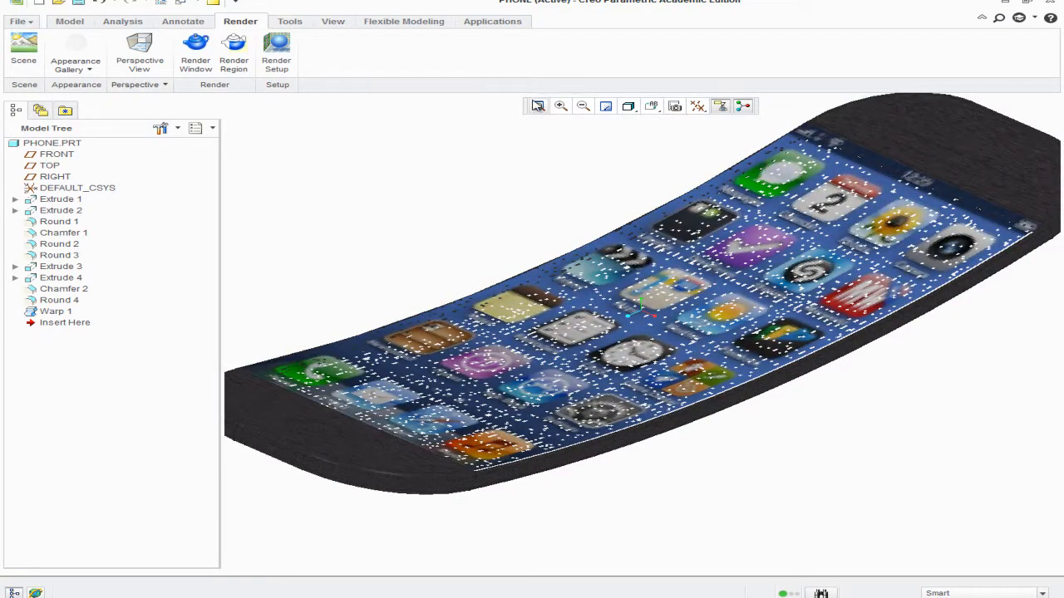
pyautogui.click(538, 106)
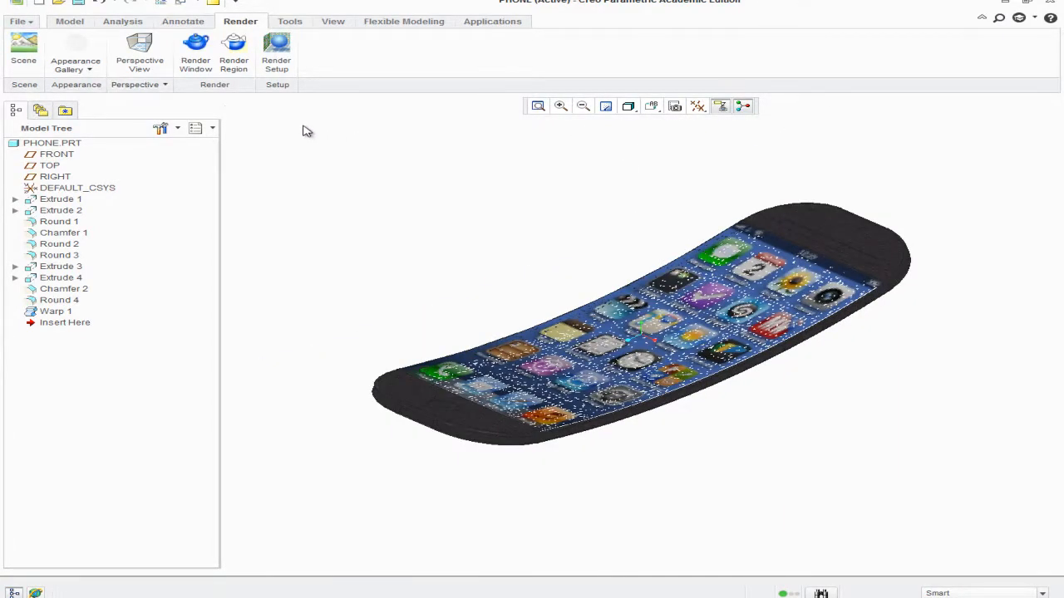
# Step: Activate the photolux-studio-soft scene and adjust the scene's room floor for the phone
pyautogui.click(25, 47)
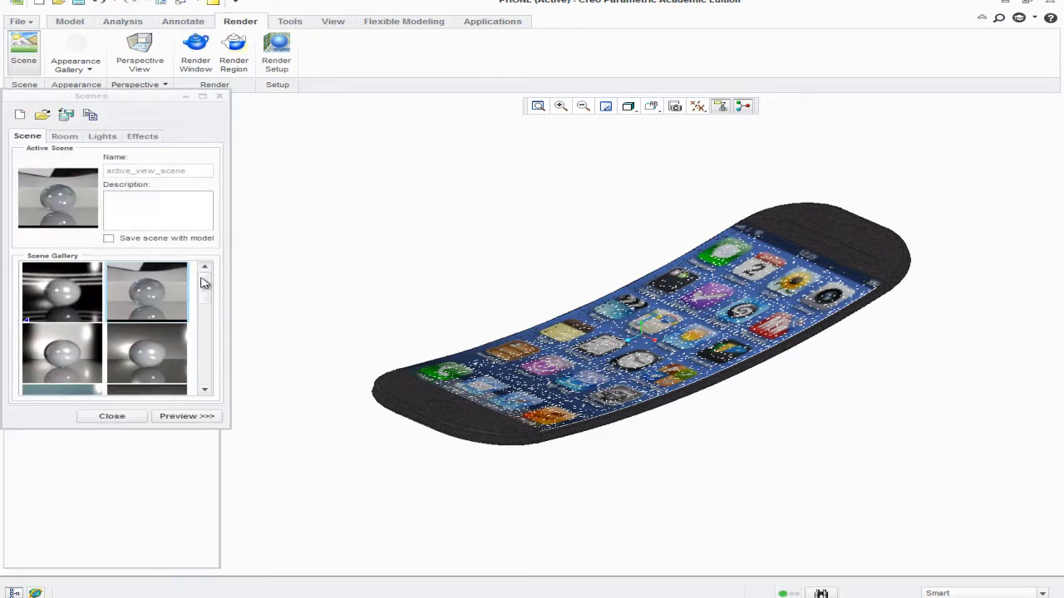
pyautogui.moveTo(204, 283); pyautogui.dragTo(206, 371)
pyautogui.click(80, 362)
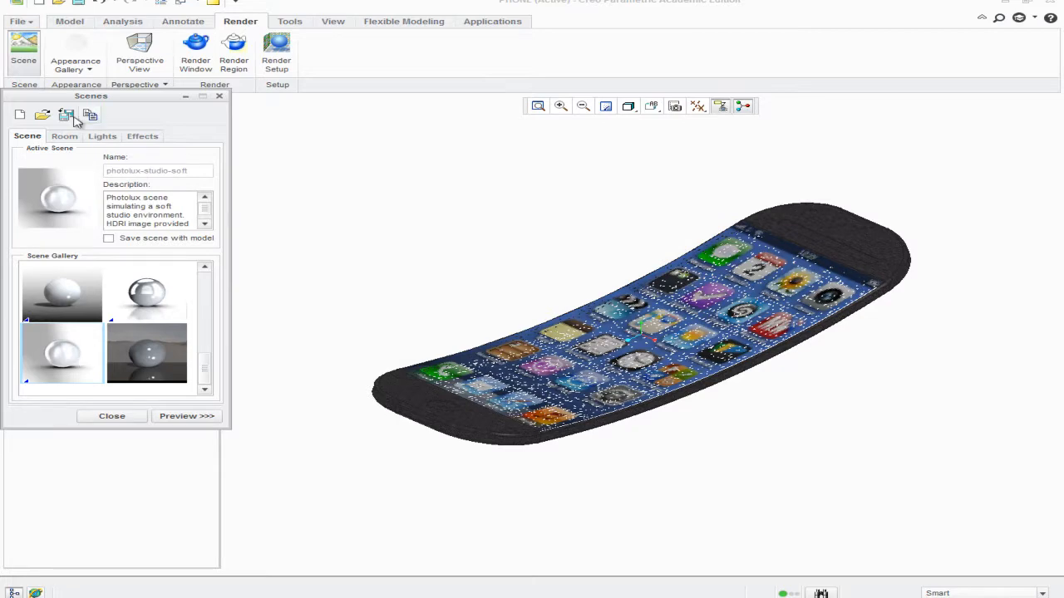
pyautogui.click(65, 136)
pyautogui.click(204, 350)
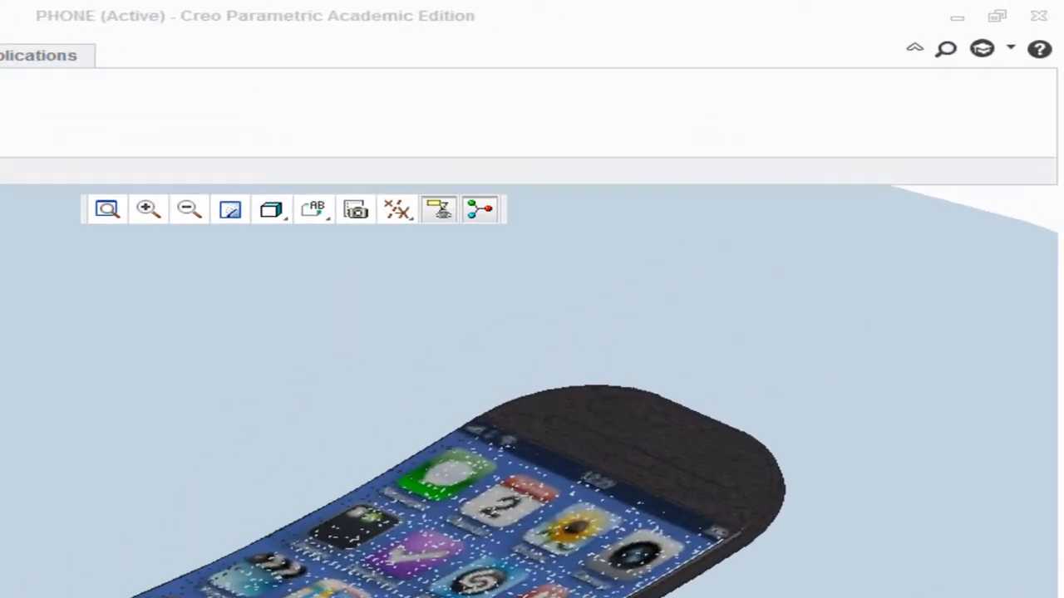
pyautogui.click(222, 97)
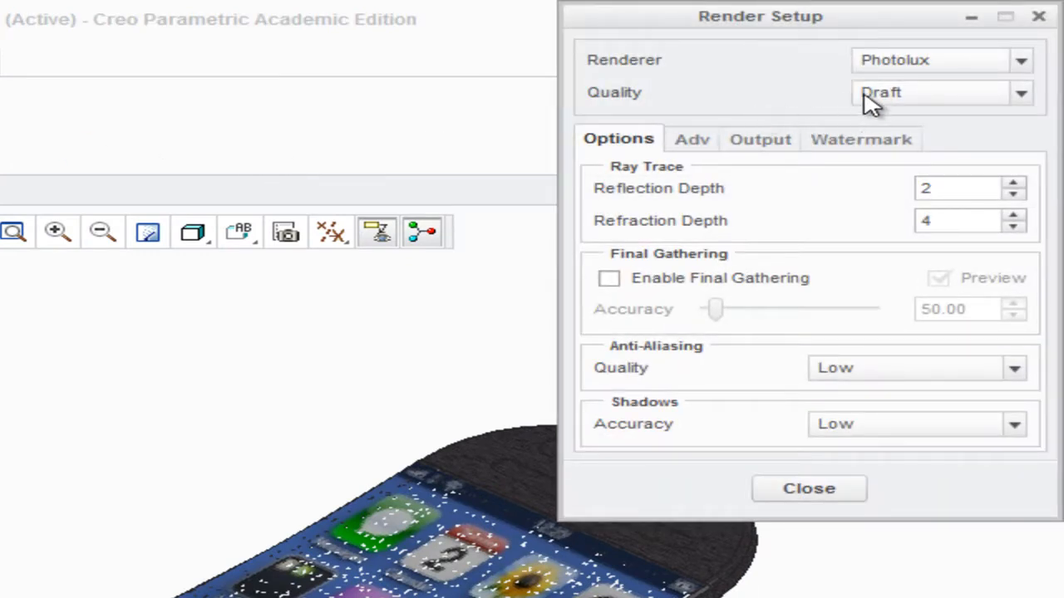
# Step: Set the Photolux render quality to High in the render setup
pyautogui.click(866, 94)
pyautogui.click(878, 136)
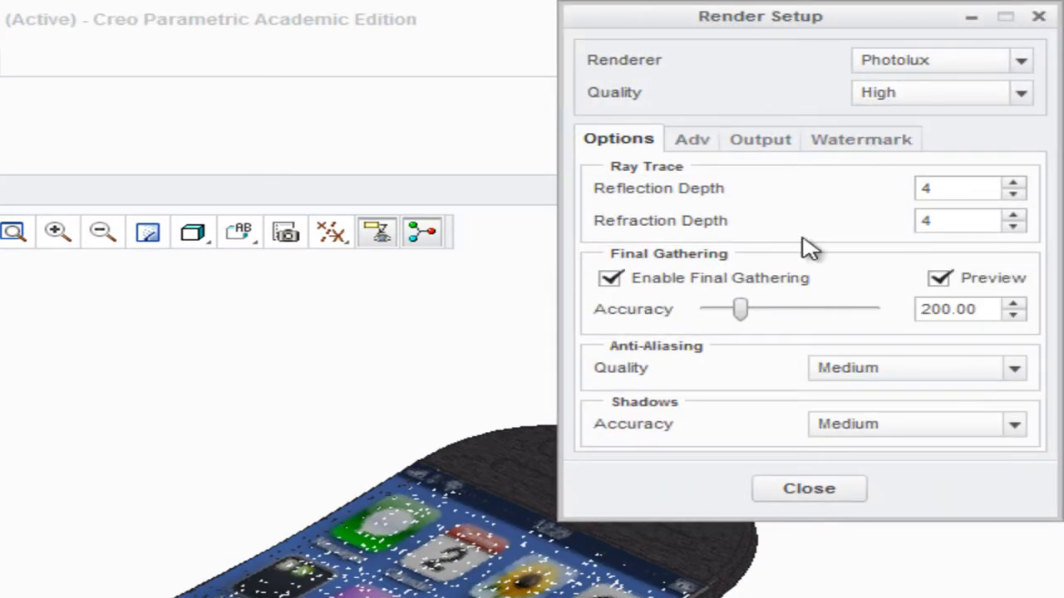
pyautogui.click(842, 490)
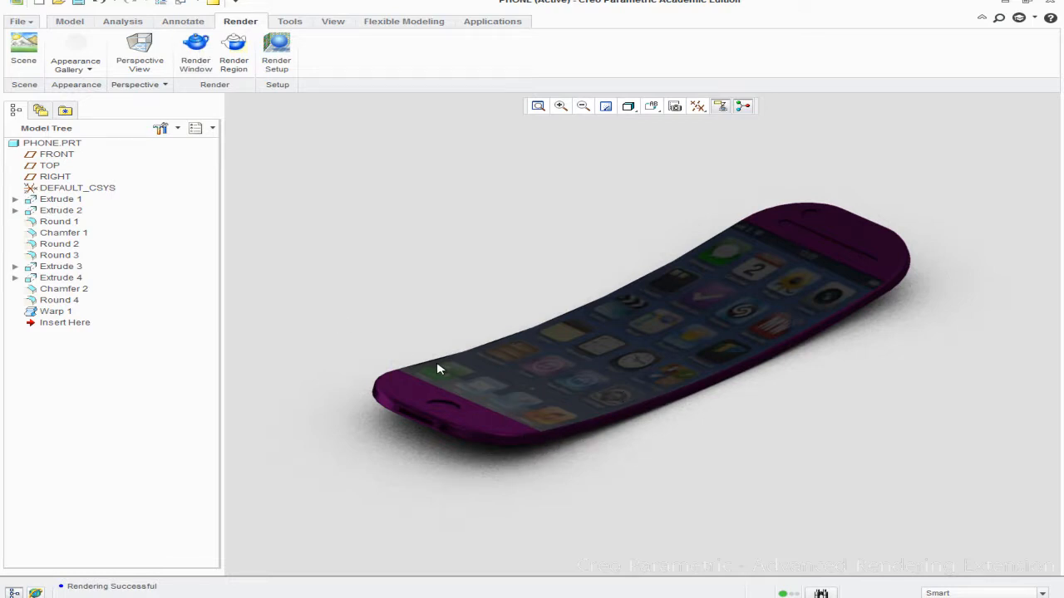
# Step: Load the Photolux adv-metal-aluminium.dmt library and apply one of its aluminium appearances to the whole phone part
pyautogui.click(95, 68)
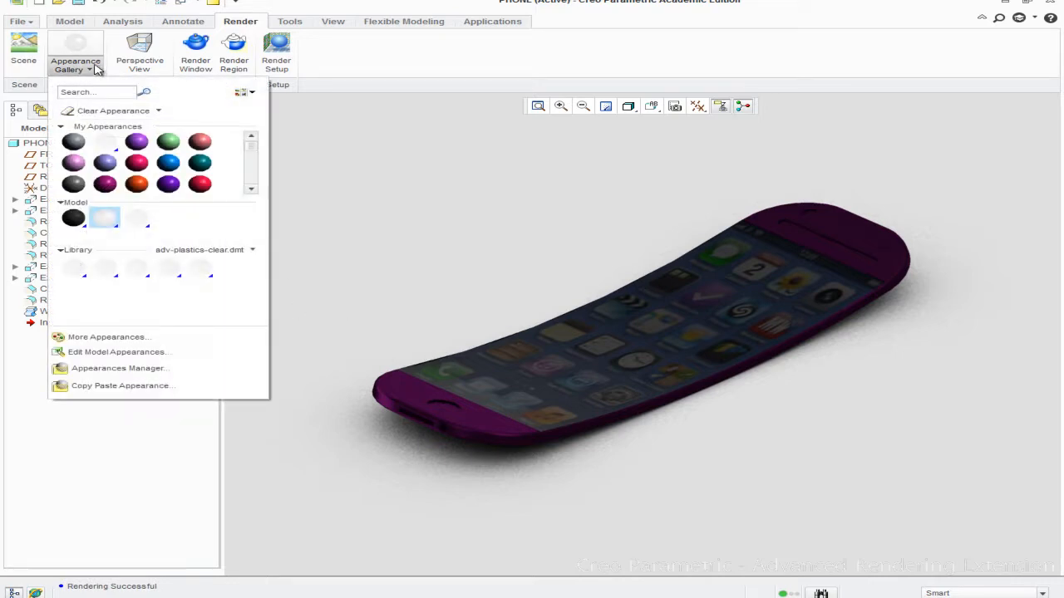
pyautogui.click(245, 250)
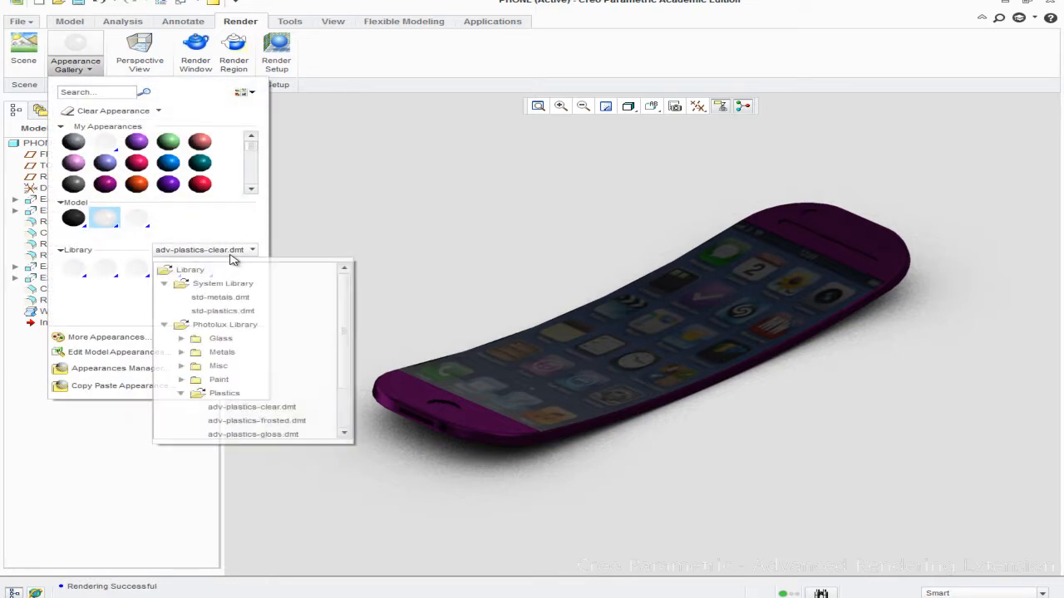
pyautogui.click(182, 353)
pyautogui.click(251, 369)
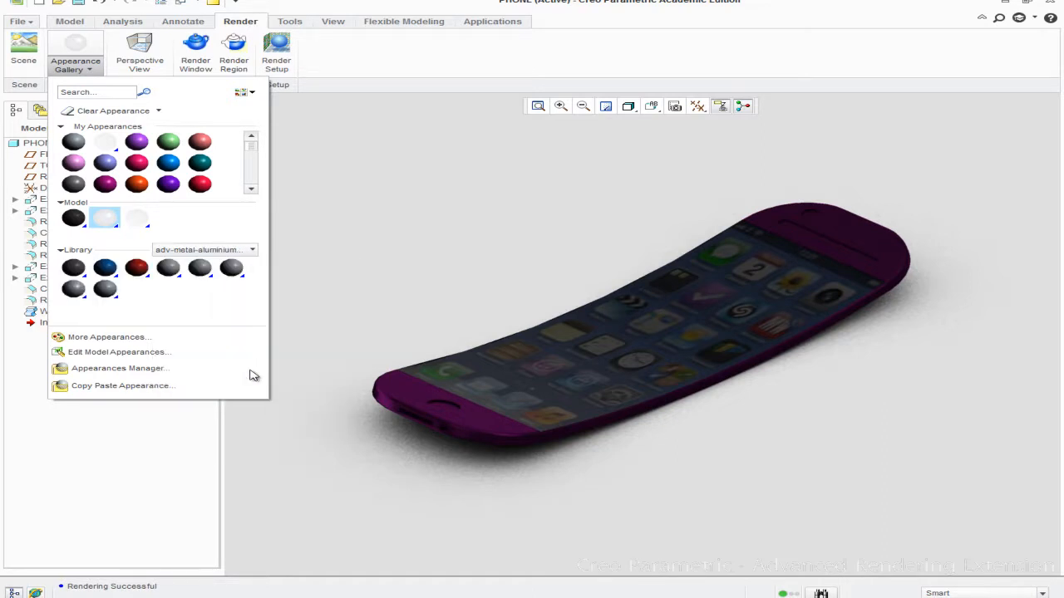
pyautogui.click(167, 268)
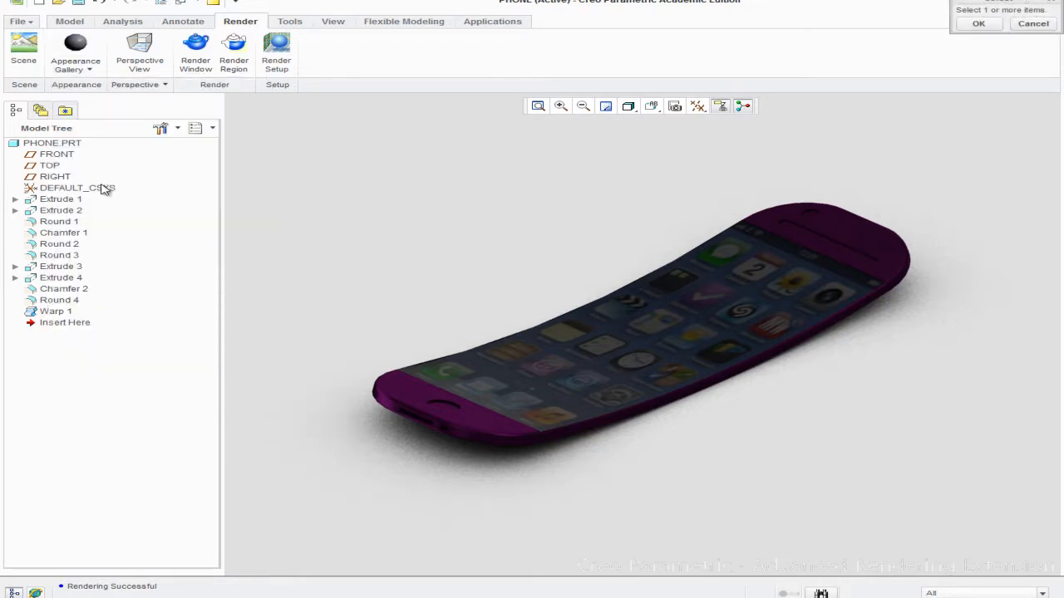
pyautogui.click(54, 143)
pyautogui.click(78, 51)
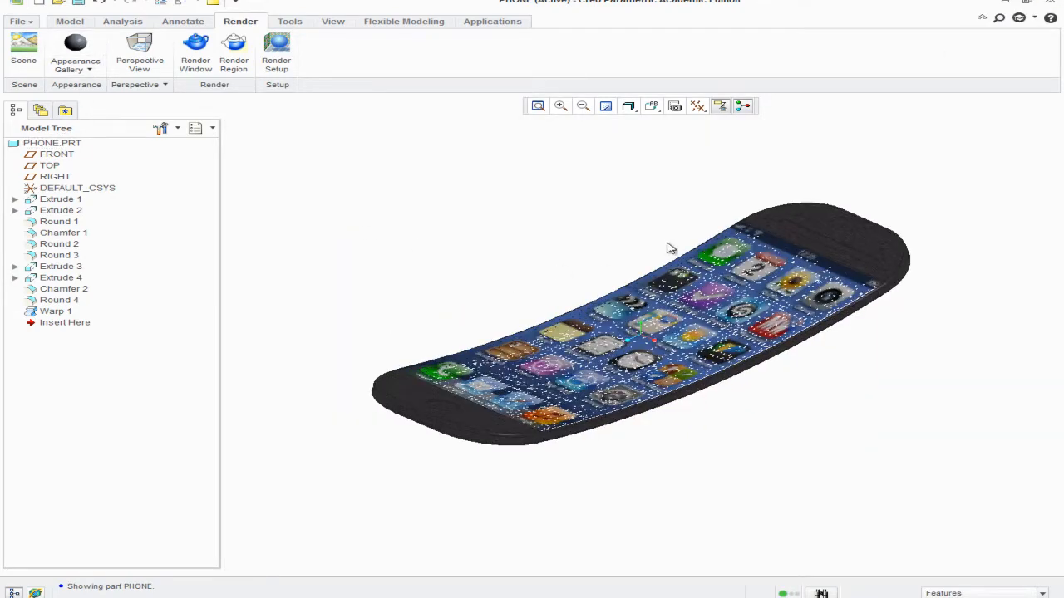
# Step: Load the Photolux adv-metal-chrome.dmt library and choose a chrome as the active appearance
pyautogui.scroll(3, 715, 254)
pyautogui.scroll(-1, 439, 171)
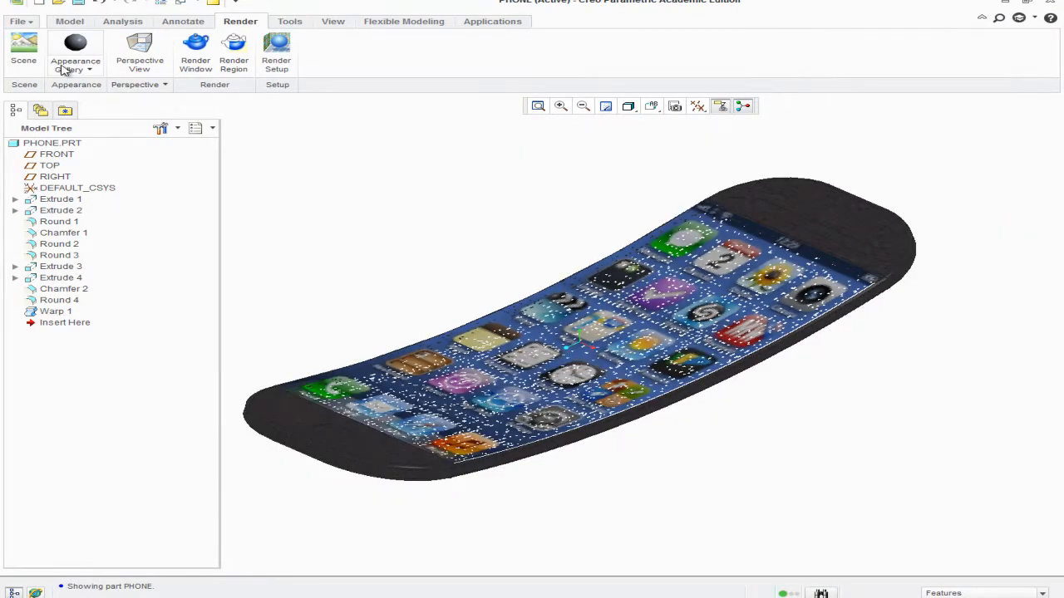
pyautogui.click(87, 69)
pyautogui.click(163, 249)
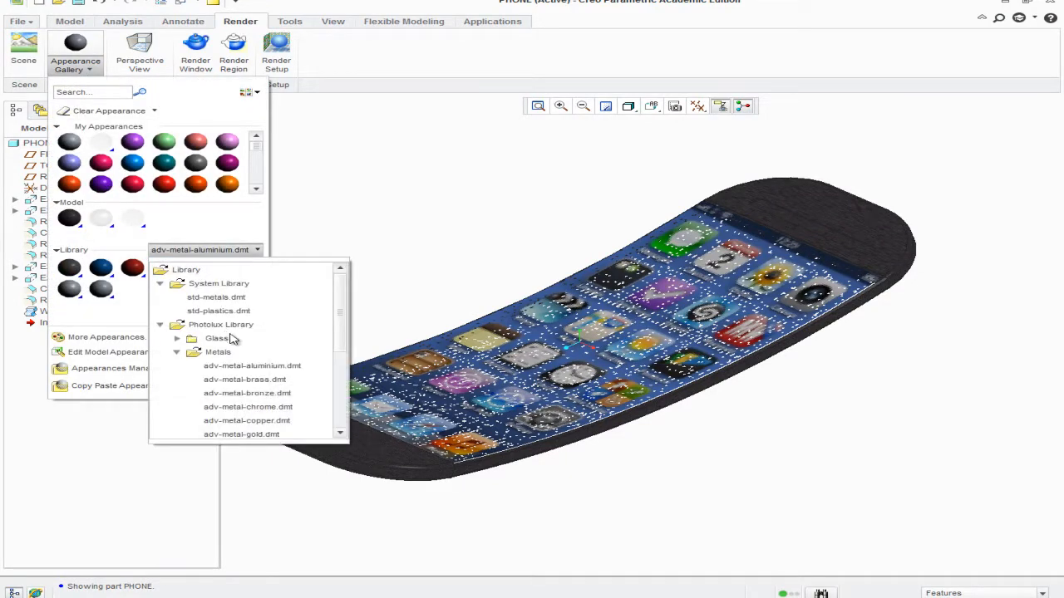
pyautogui.click(248, 407)
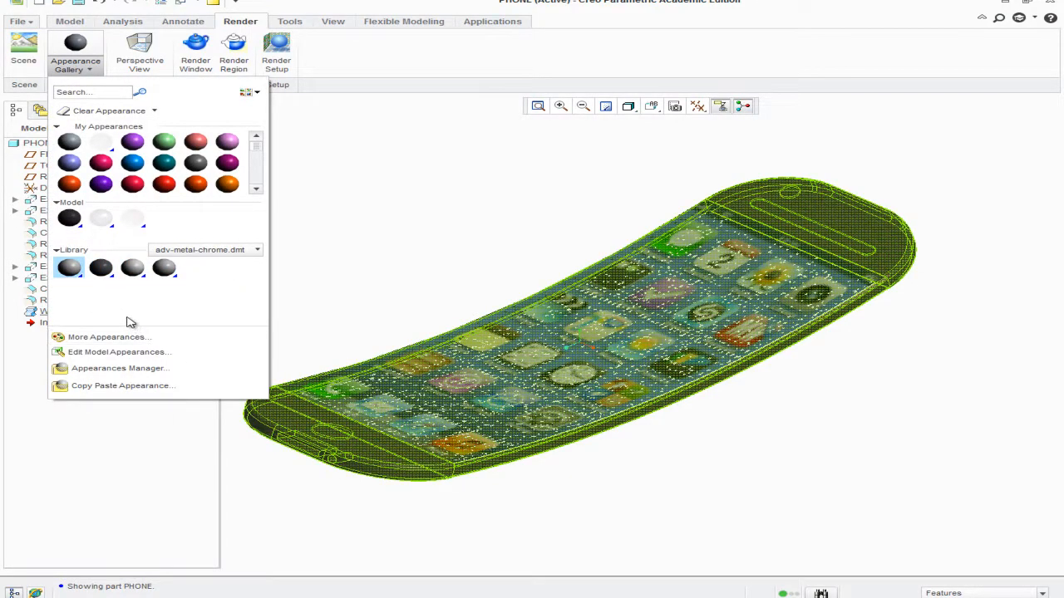
pyautogui.click(70, 265)
# Step: Select the narrow rounded edge surfaces around the front of the phone's home-button end for the chrome
pyautogui.scroll(2, 452, 486)
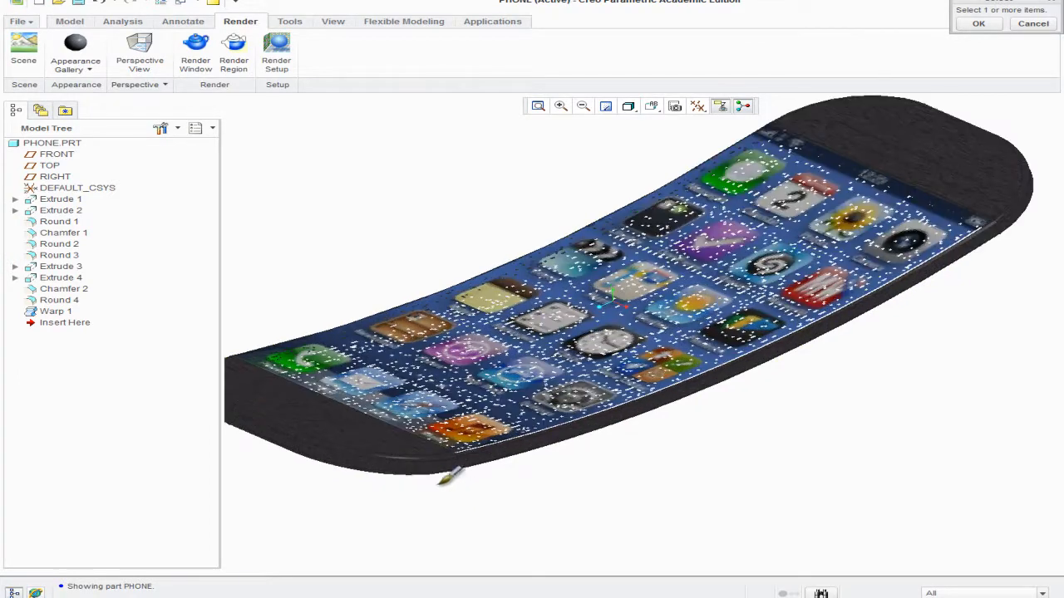
pyautogui.click(446, 449)
pyautogui.scroll(-2, 260, 407)
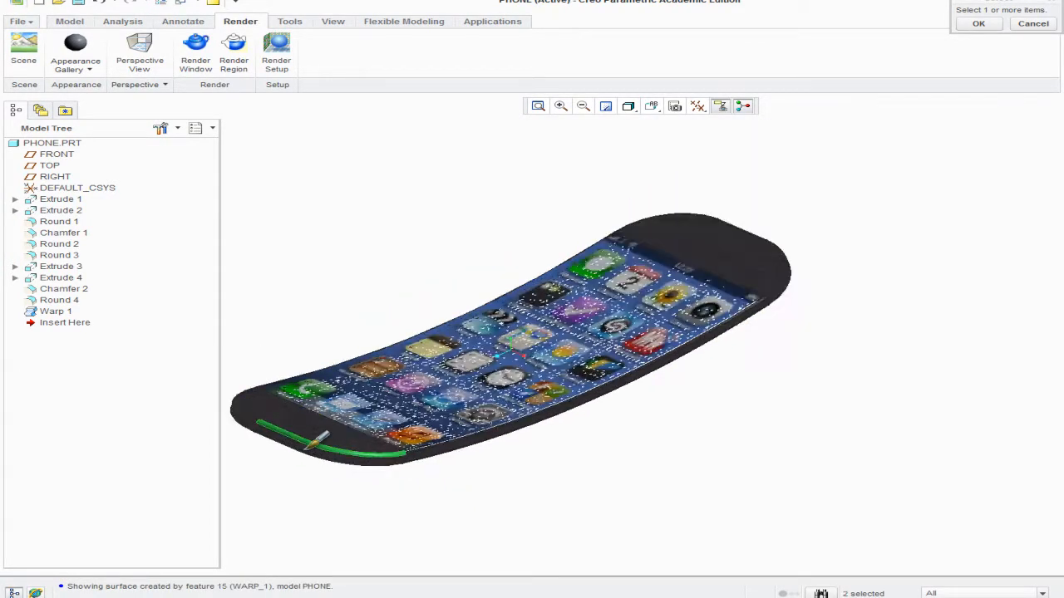
pyautogui.scroll(2, 257, 408)
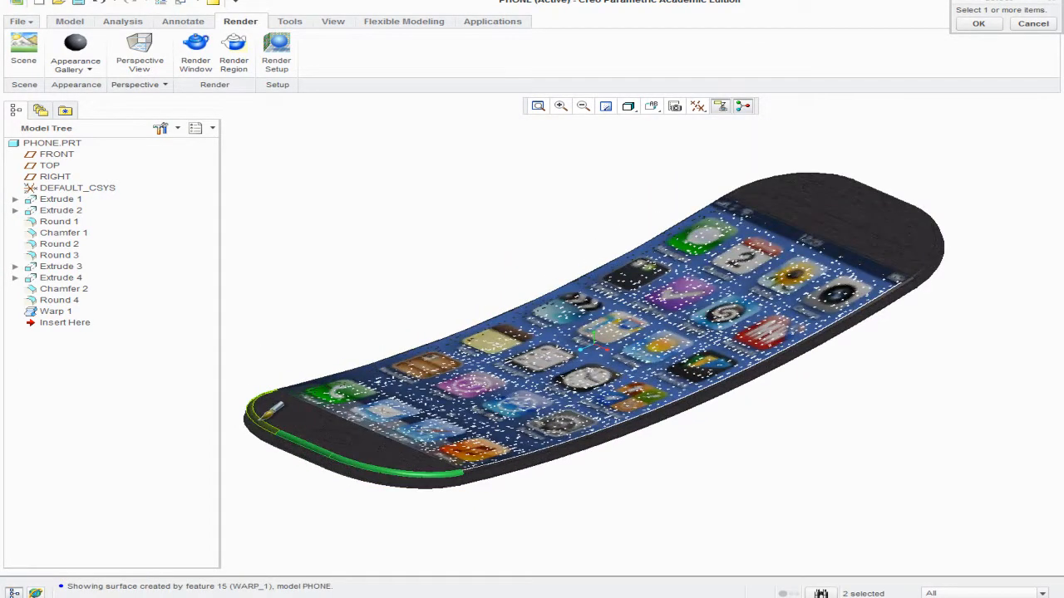
pyautogui.keyDown('ctrl'); pyautogui.click(388, 467); pyautogui.keyUp('ctrl')
# Step: Add the narrow rounded edge surfaces around the front of the phone's earpiece end to the chrome selection
pyautogui.keyDown('ctrl'); pyautogui.click(943, 241); pyautogui.keyUp('ctrl')
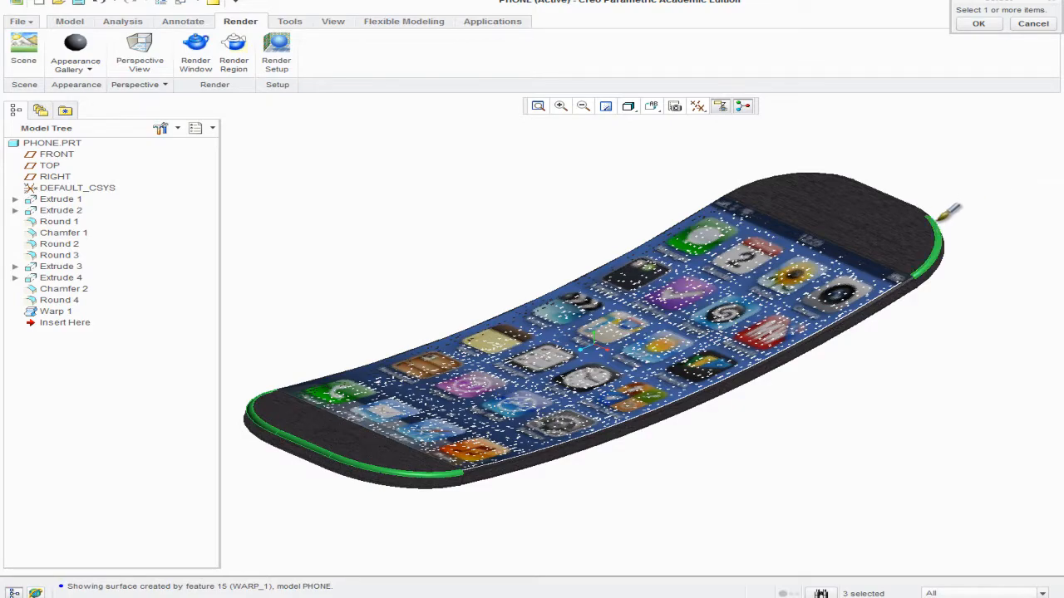
pyautogui.keyDown('ctrl'); pyautogui.click(924, 209); pyautogui.keyUp('ctrl')
pyautogui.scroll(3, 926, 209)
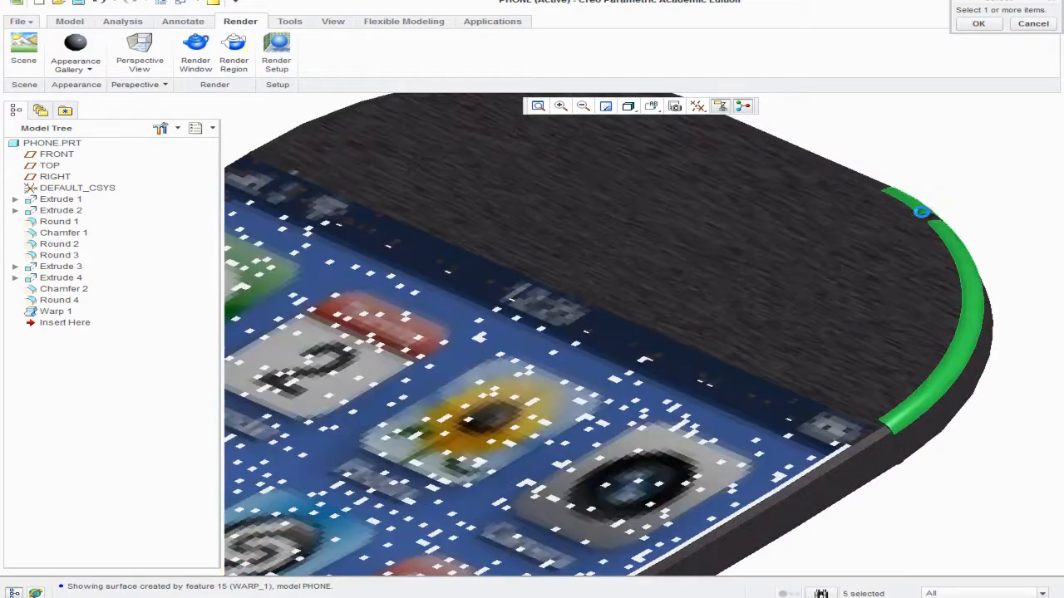
pyautogui.keyDown('ctrl'); pyautogui.click(885, 186); pyautogui.keyUp('ctrl')
pyautogui.scroll(-3, 891, 181)
pyautogui.scroll(2, 754, 157)
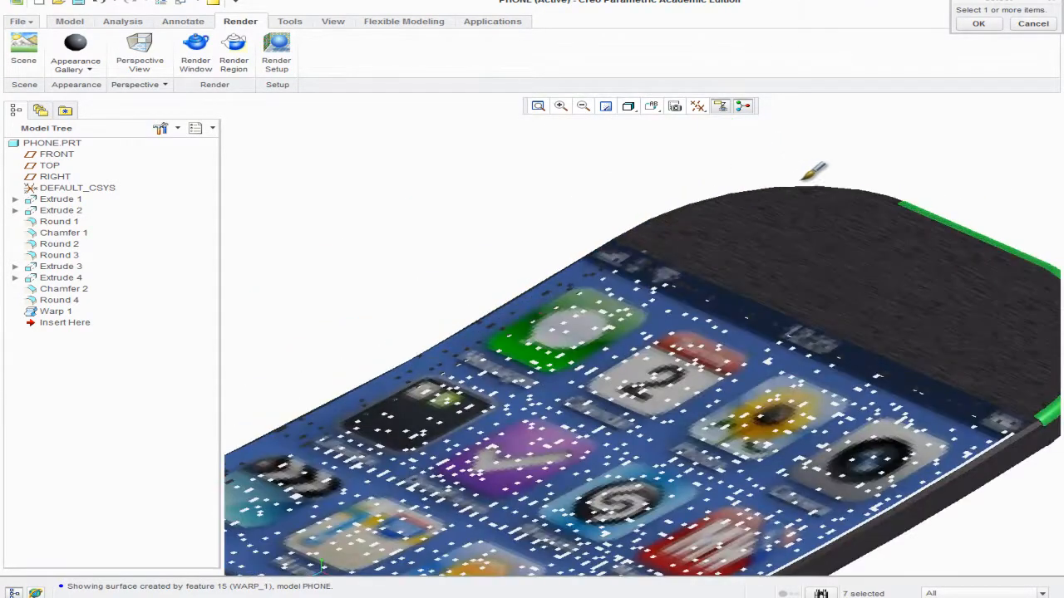
pyautogui.keyDown('ctrl'); pyautogui.click(865, 192); pyautogui.keyUp('ctrl')
pyautogui.keyDown('ctrl'); pyautogui.click(861, 188); pyautogui.keyUp('ctrl')
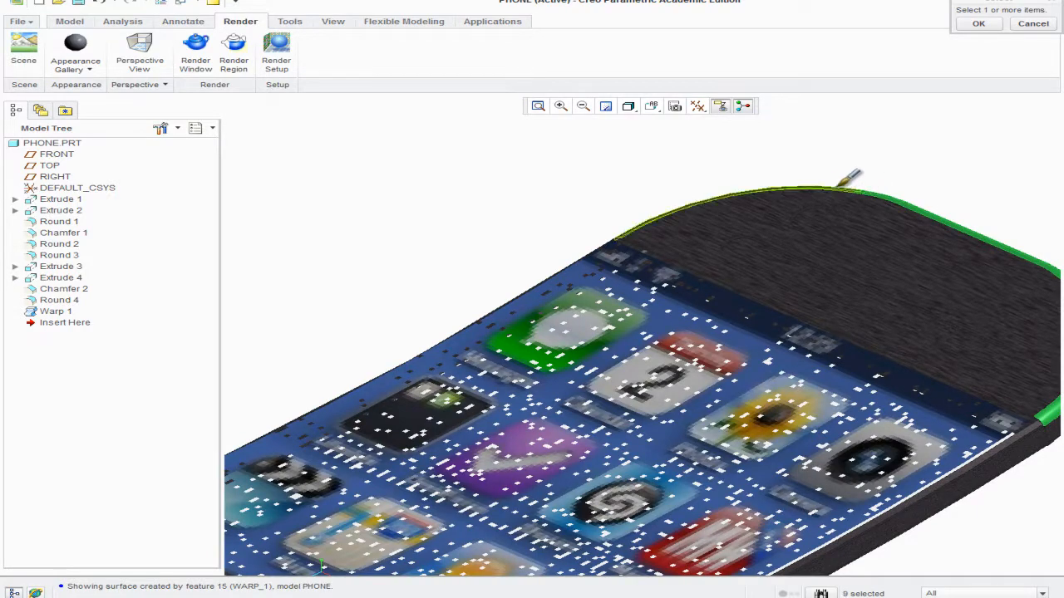
pyautogui.keyDown('ctrl'); pyautogui.click(827, 204); pyautogui.keyUp('ctrl')
# Step: Add the round camera, earpiece slot and home-button faces on the phone's front to the chrome selection
pyautogui.scroll(5, 831, 203)
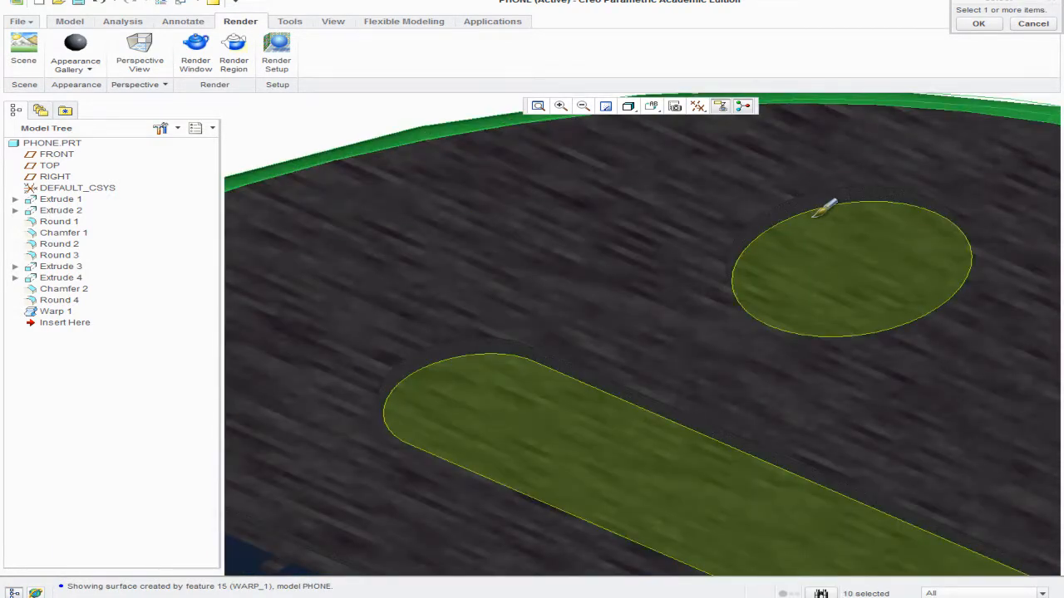
pyautogui.keyDown('ctrl'); pyautogui.click(812, 261); pyautogui.keyUp('ctrl')
pyautogui.scroll(-5, 819, 260)
pyautogui.scroll(-5, 819, 260)
pyautogui.moveTo(818, 260); pyautogui.dragTo(727, 299, button='middle')
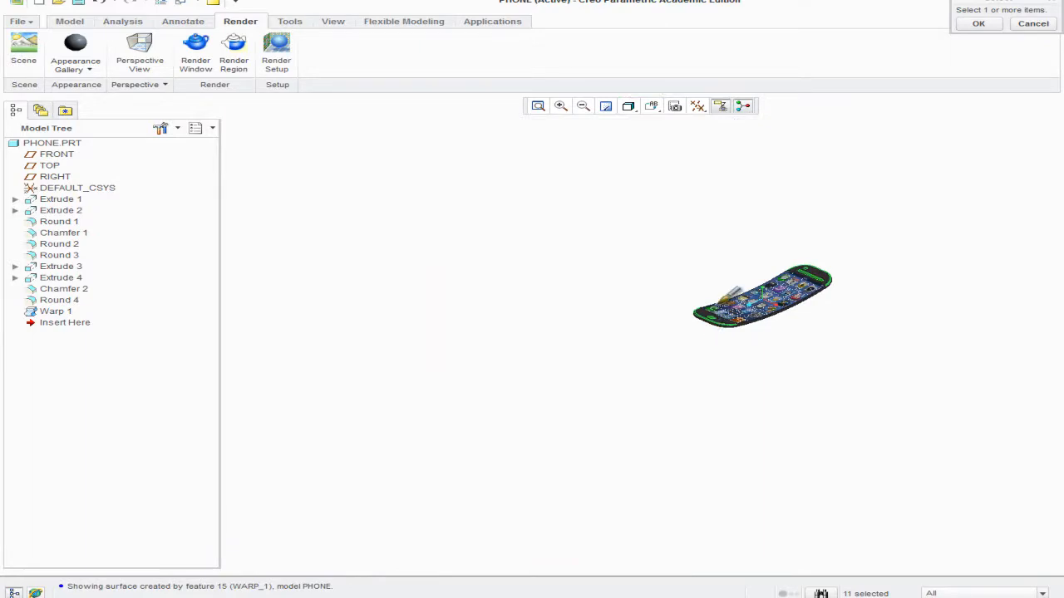
pyautogui.scroll(5, 719, 328)
pyautogui.scroll(-5, 719, 328)
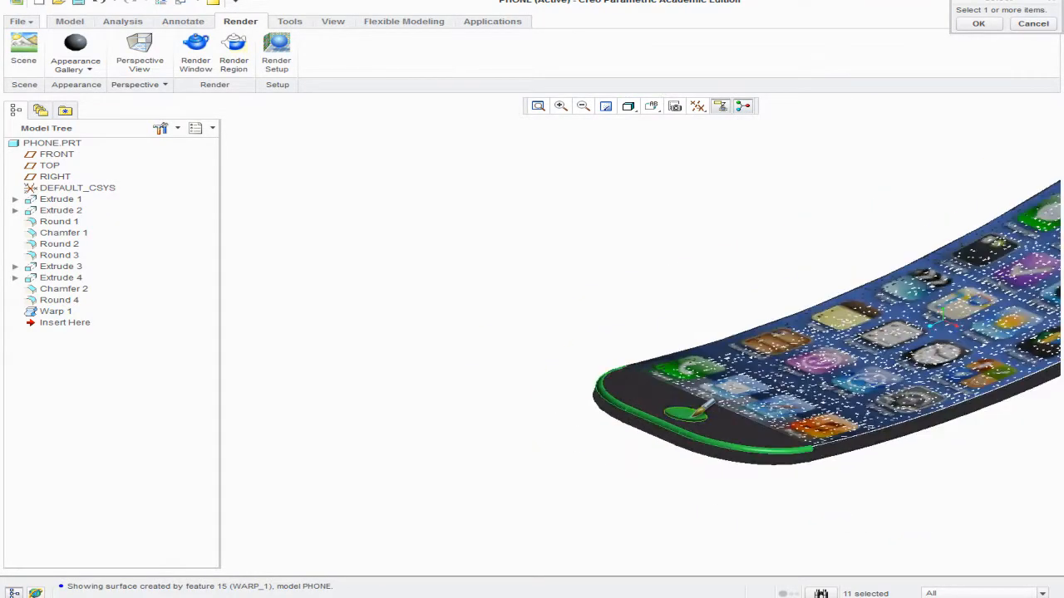
# Step: Add the narrow edge surface along the phone's long near side to the selection and apply the chrome
pyautogui.scroll(6, 822, 445)
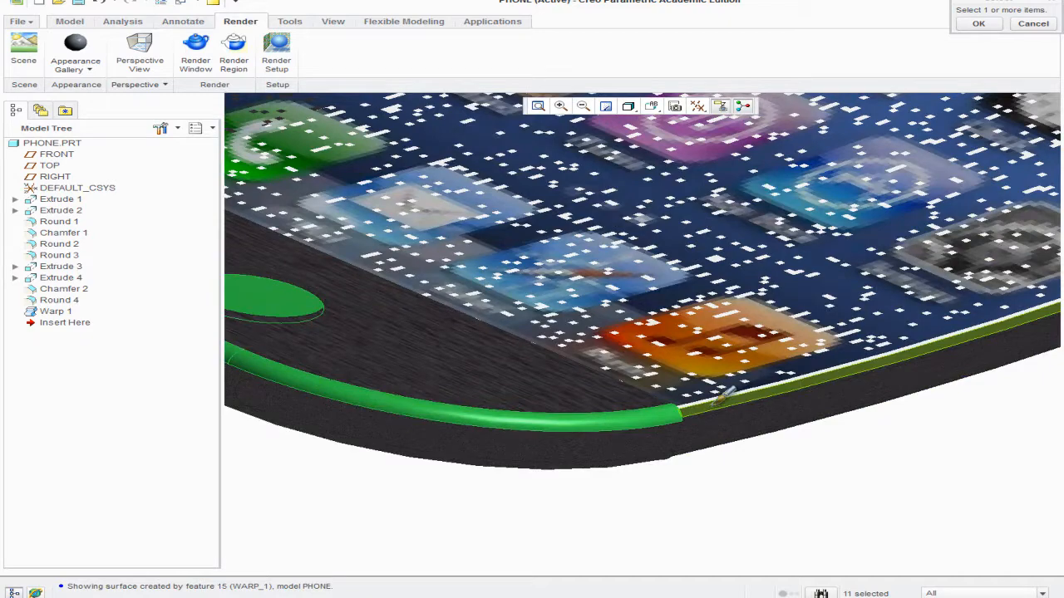
pyautogui.keyDown('ctrl'); pyautogui.click(722, 396); pyautogui.keyUp('ctrl')
pyautogui.scroll(-5, 593, 286)
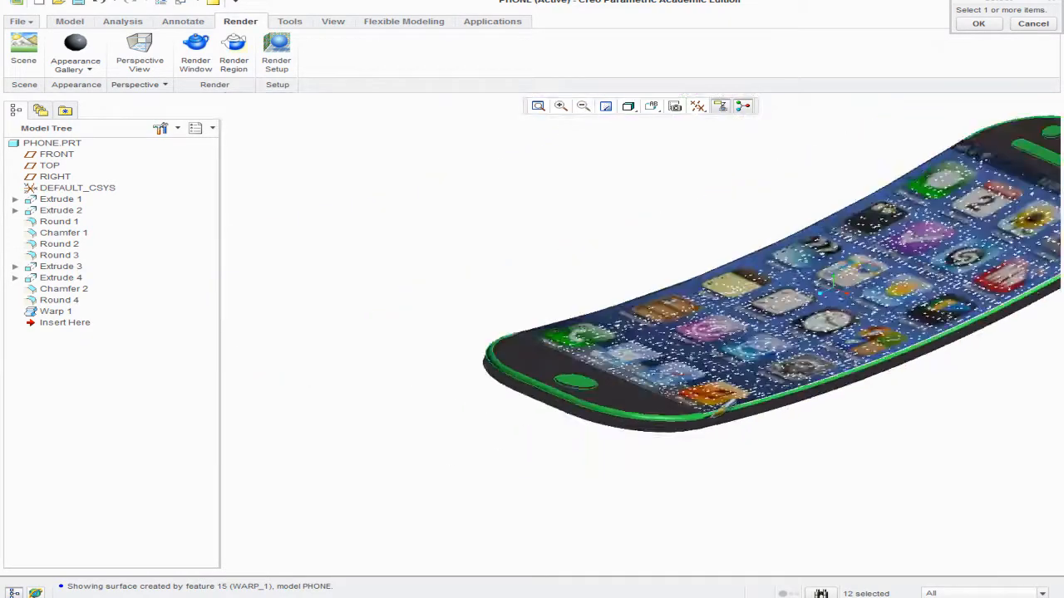
pyautogui.click(977, 25)
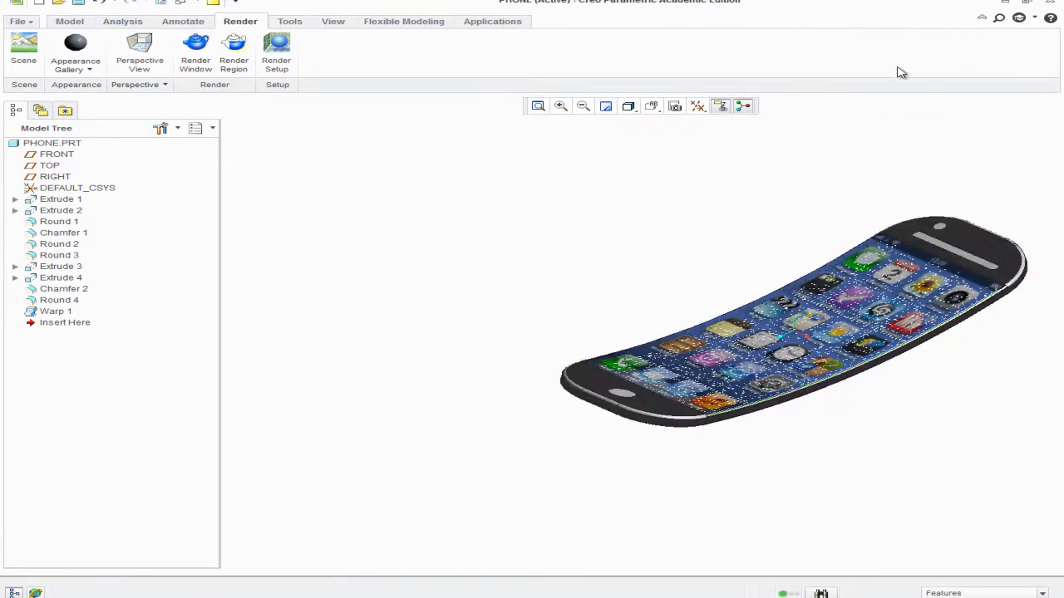
# Step: Refit the phone in the view and make photolux-studio-hard the active scene
pyautogui.click(540, 107)
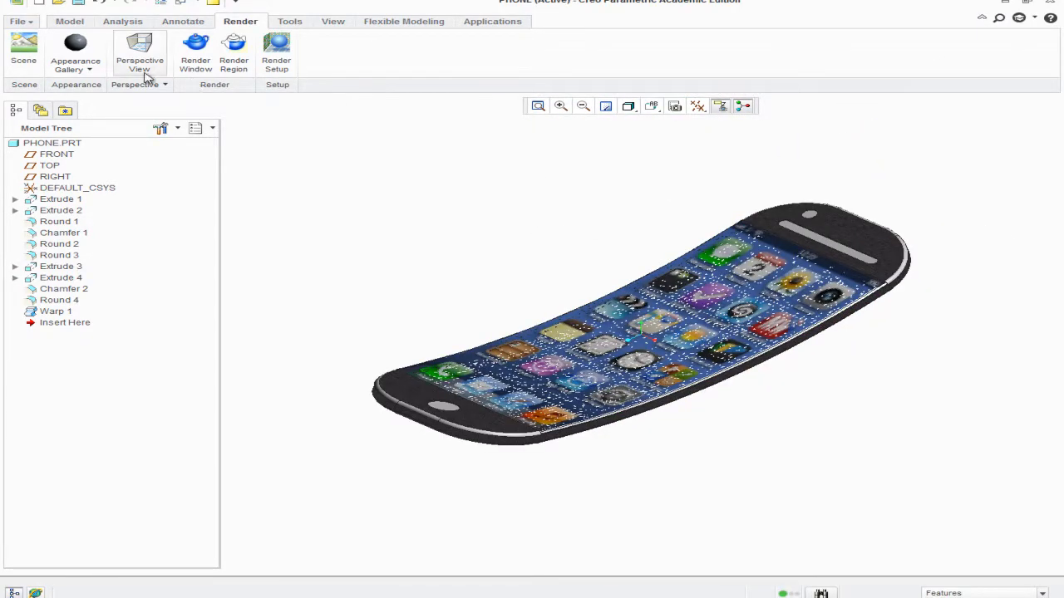
pyautogui.click(24, 50)
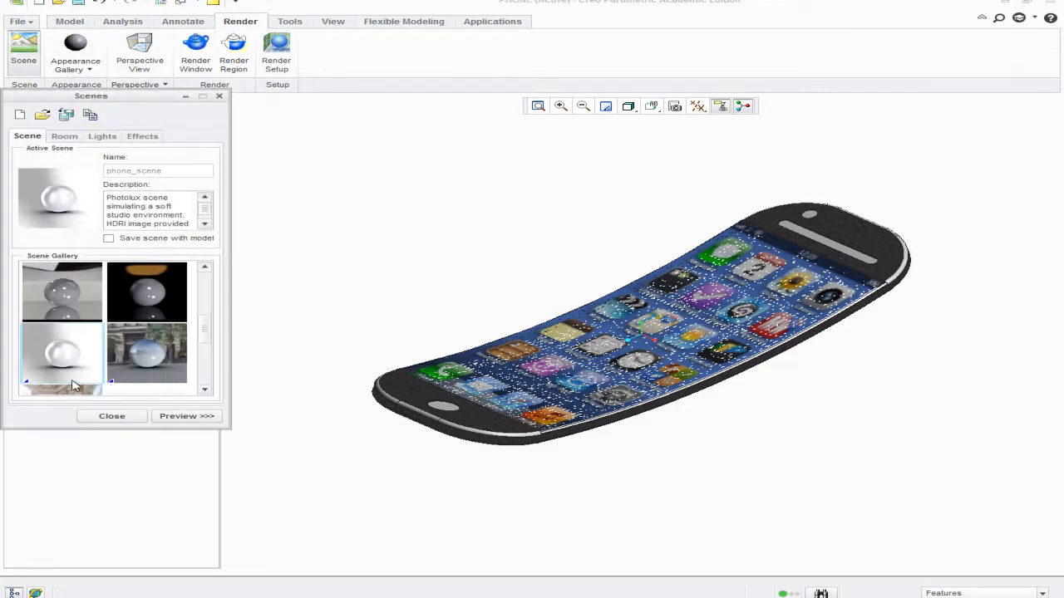
pyautogui.moveTo(200, 339); pyautogui.dragTo(203, 388)
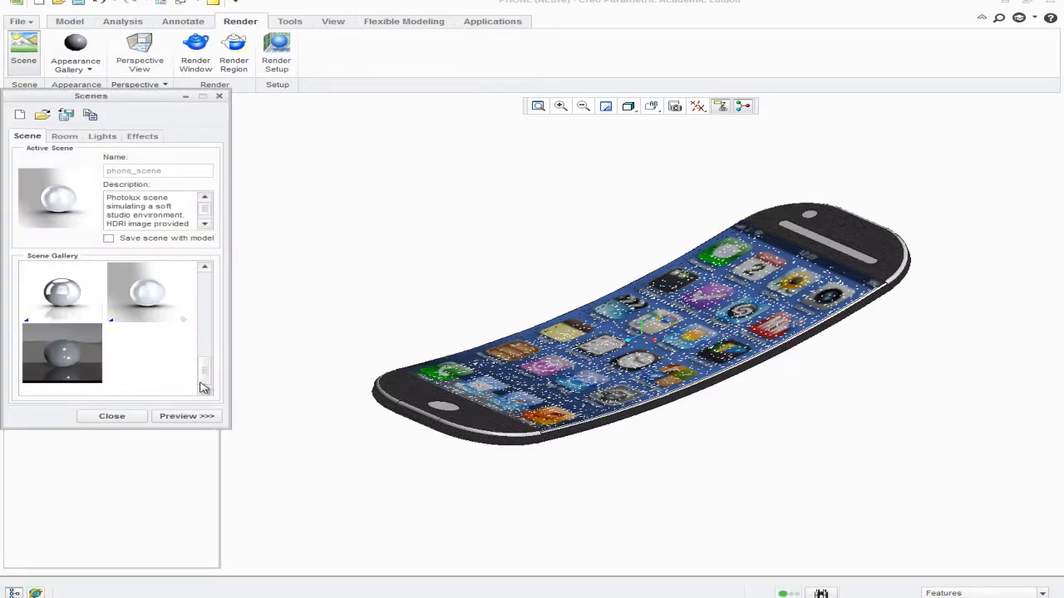
pyautogui.doubleClick(70, 297)
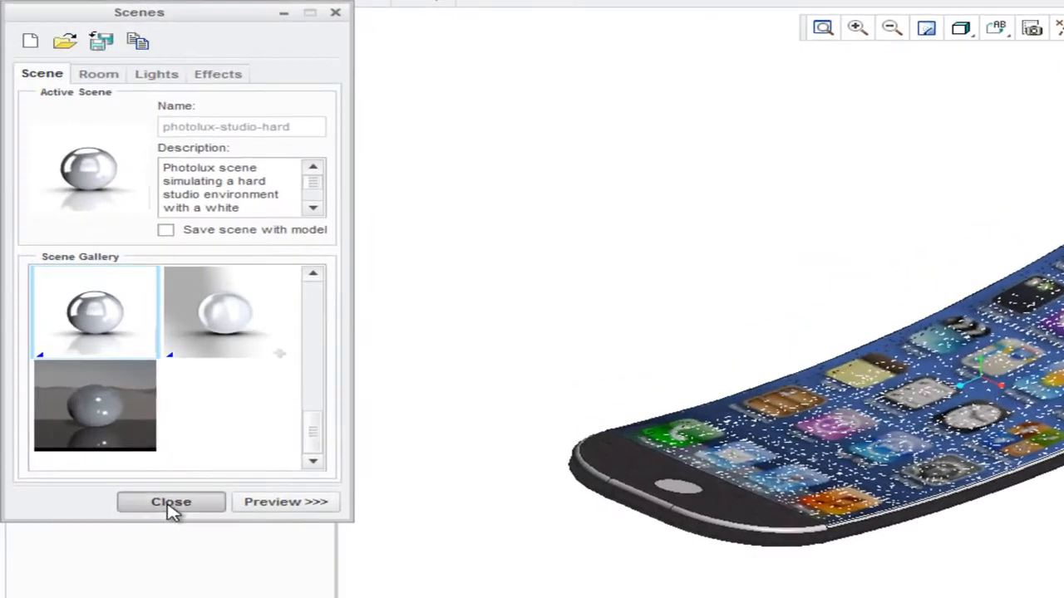
pyautogui.click(171, 504)
# Step: Align the scene room's floor with the underside of the phone
pyautogui.click(83, 8)
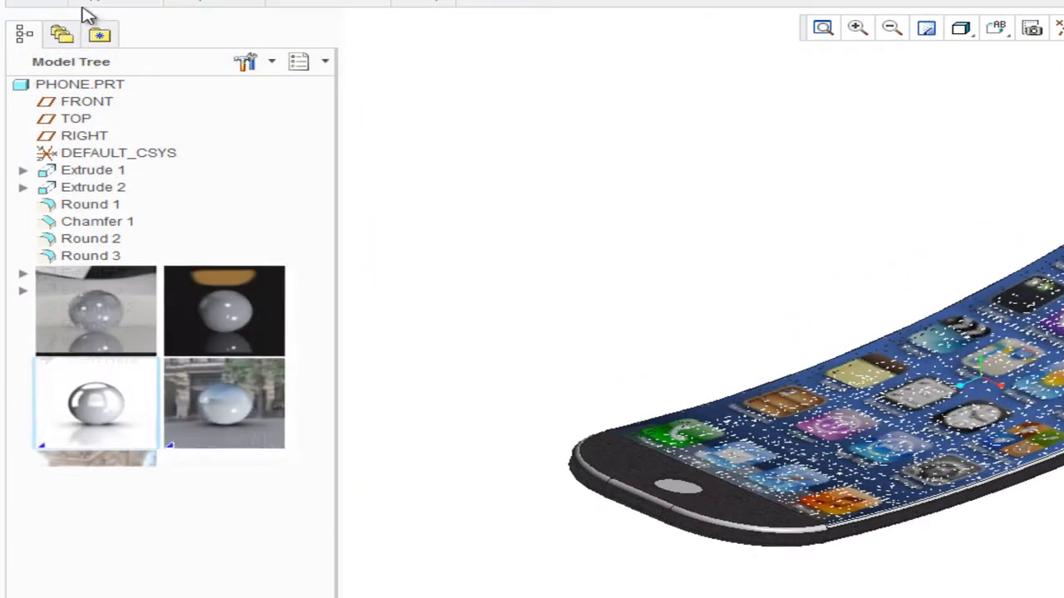
pyautogui.click(99, 74)
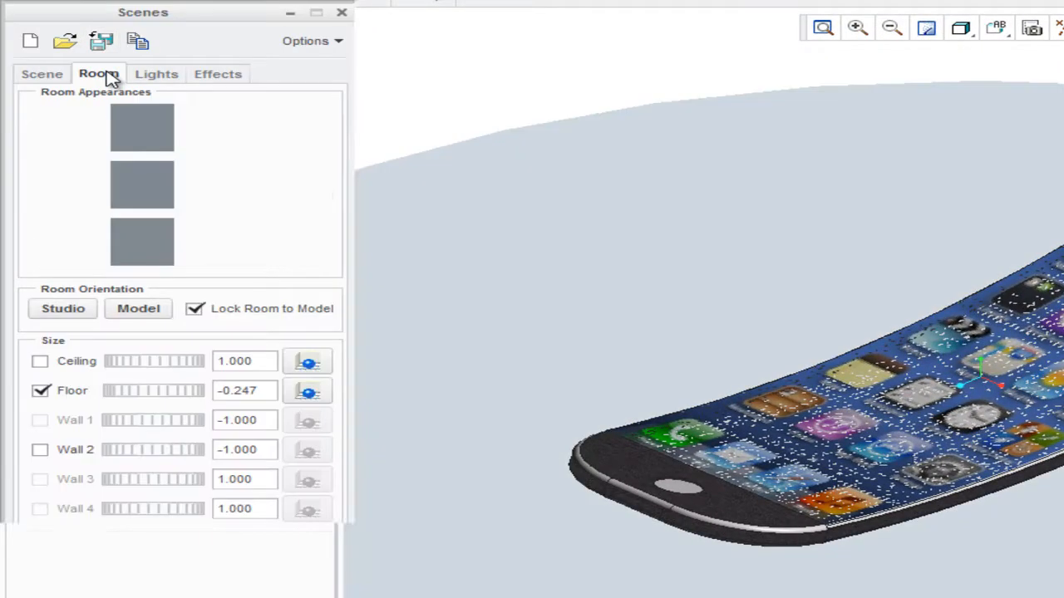
pyautogui.click(307, 391)
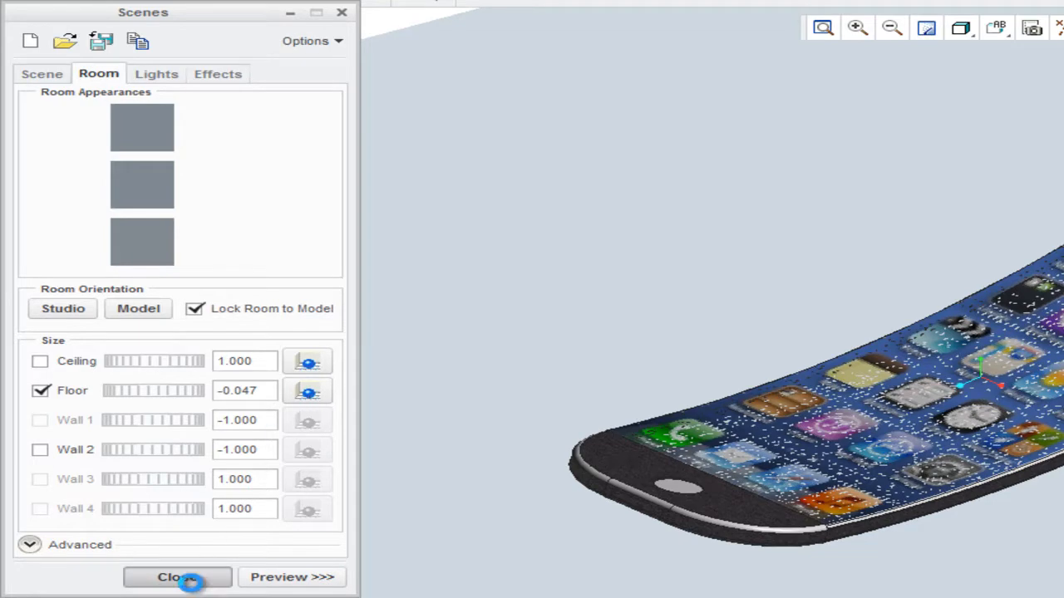
pyautogui.click(218, 578)
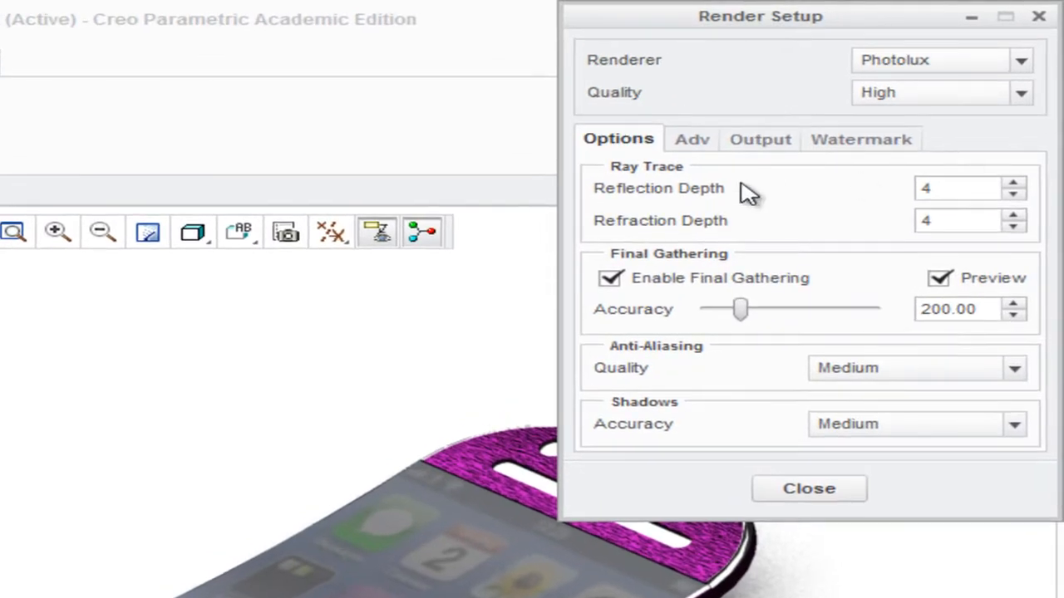
# Step: Set the render setup's output to a JPEG image file
pyautogui.click(761, 141)
pyautogui.click(779, 193)
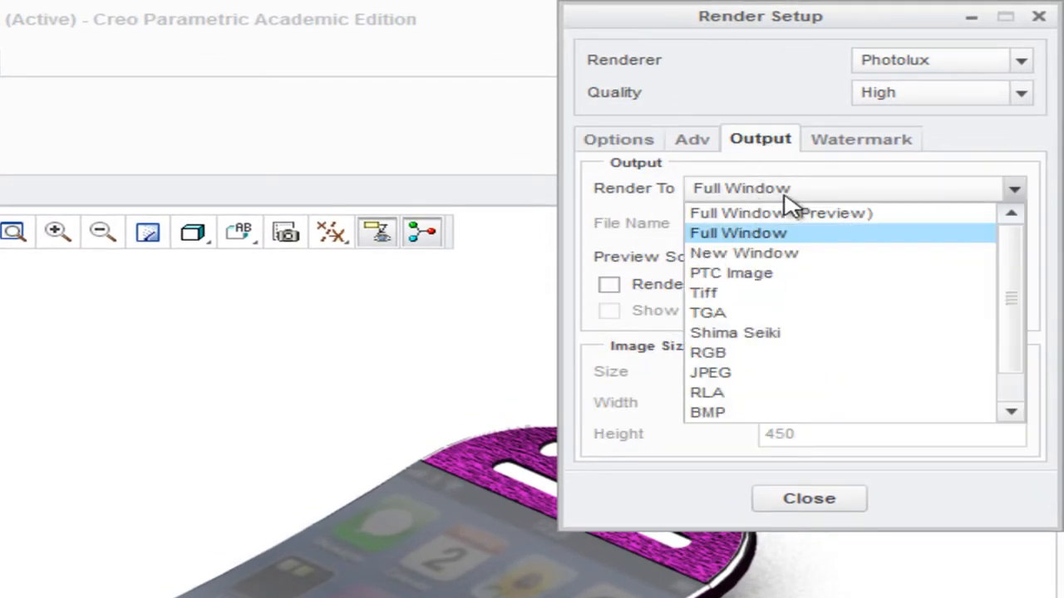
pyautogui.click(773, 374)
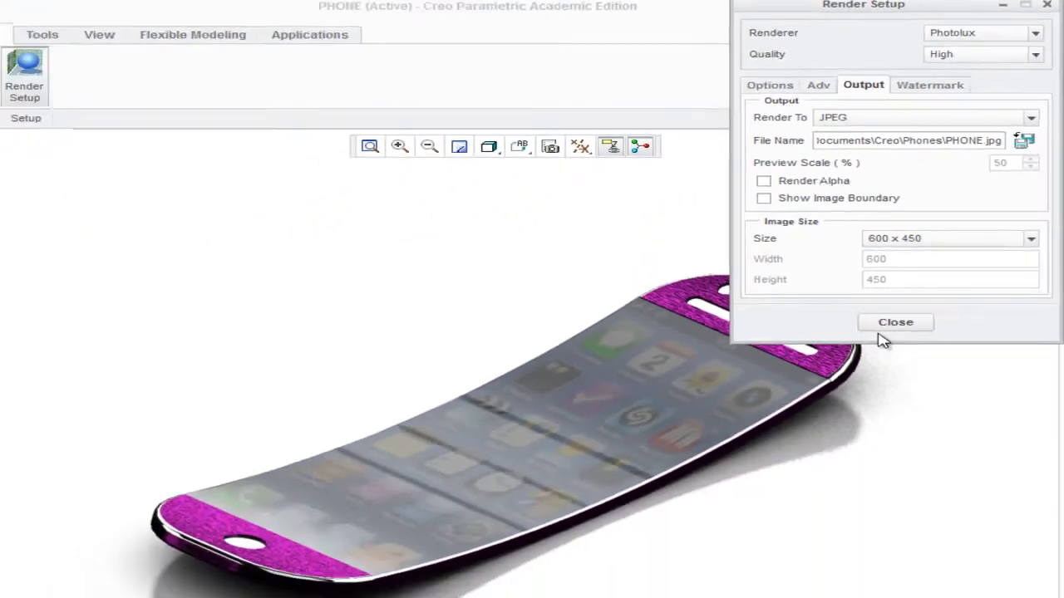
pyautogui.click(809, 499)
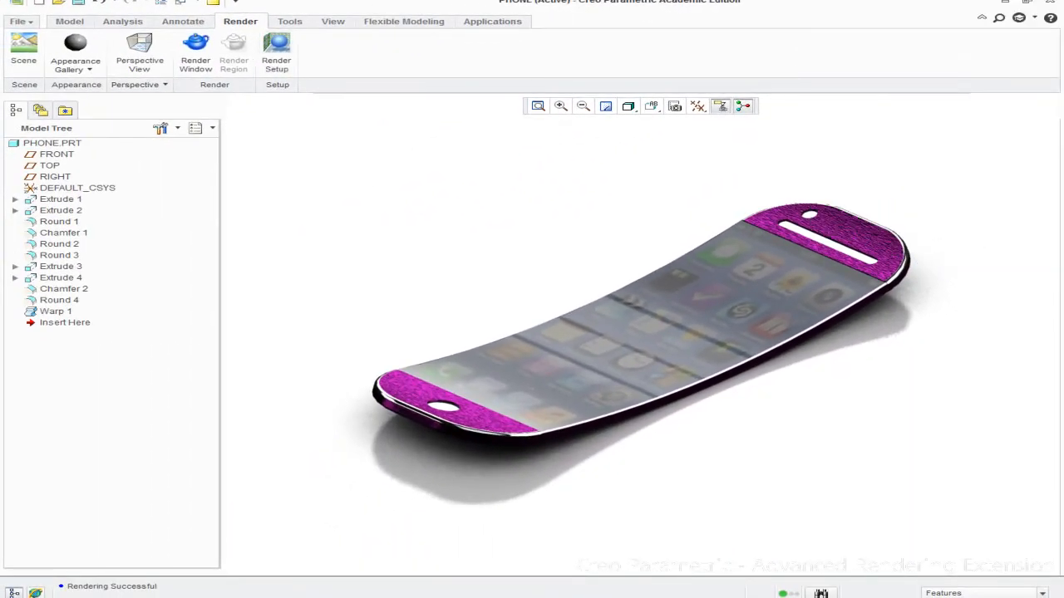